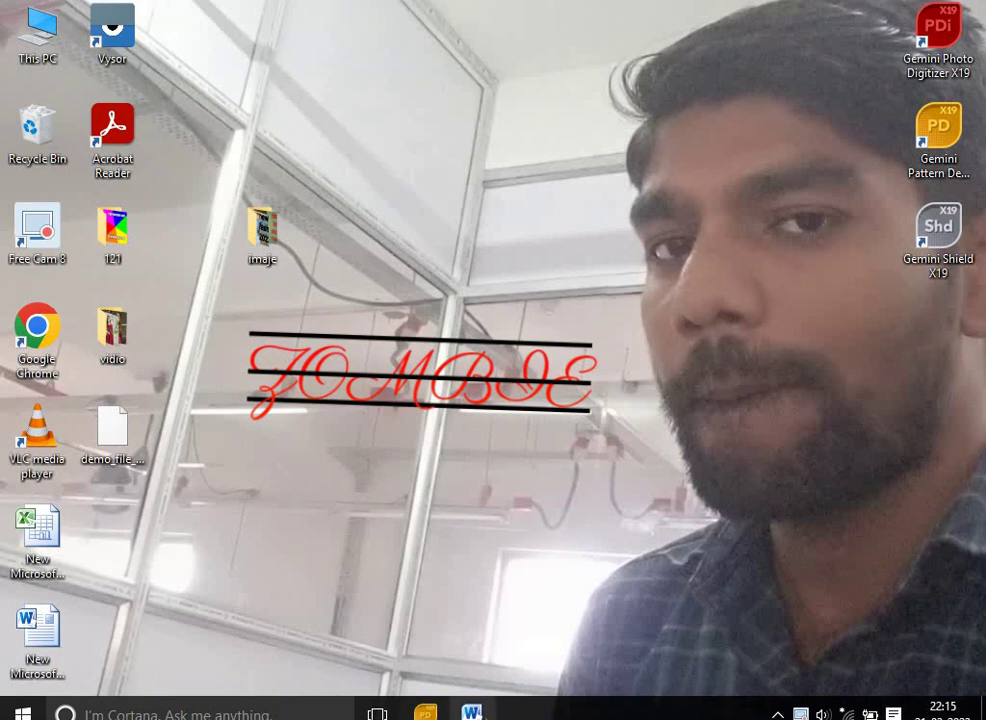
- Look over the Word measurement notes, then go back to the Pattern Designer window
{"action": "left_click", "coordinate": [476, 712]}
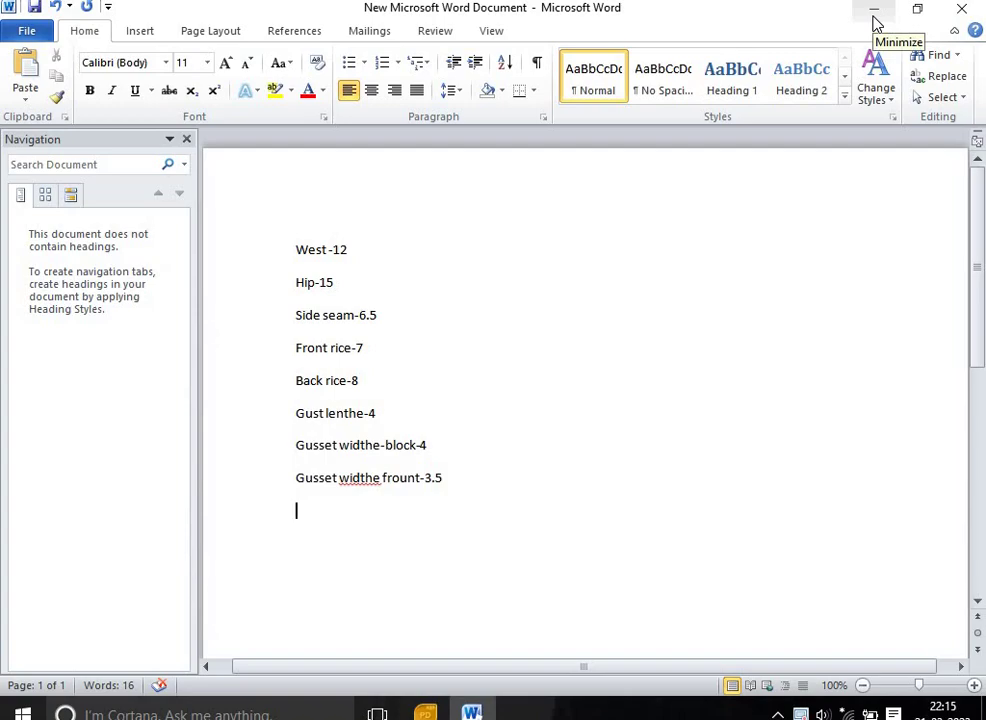
{"action": "left_click", "coordinate": [873, 22]}
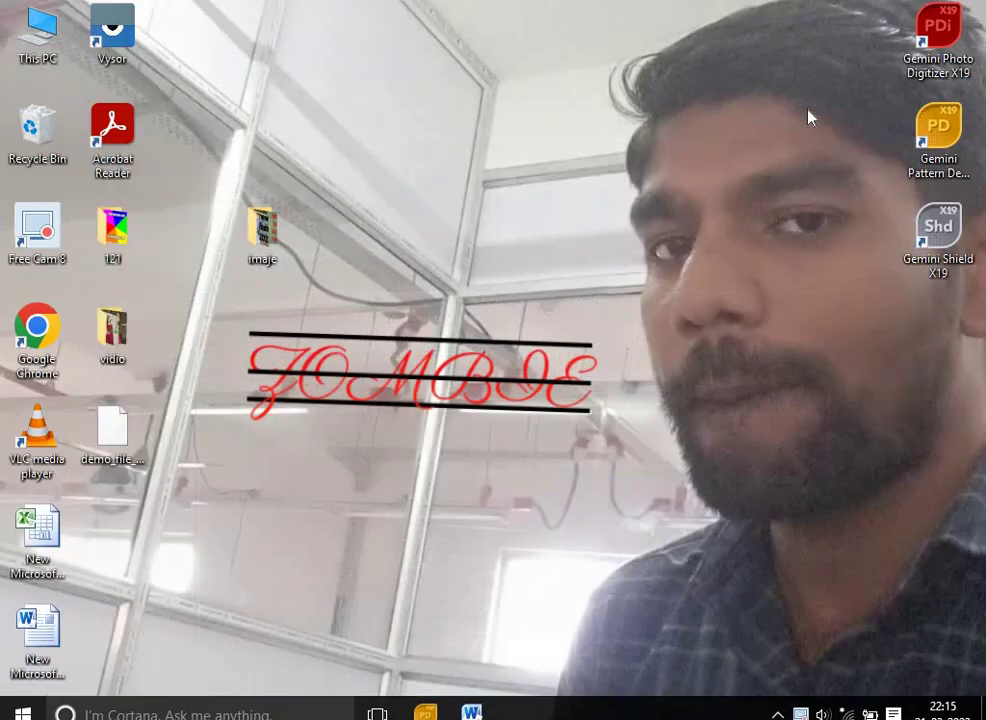
{"action": "left_click", "coordinate": [426, 711]}
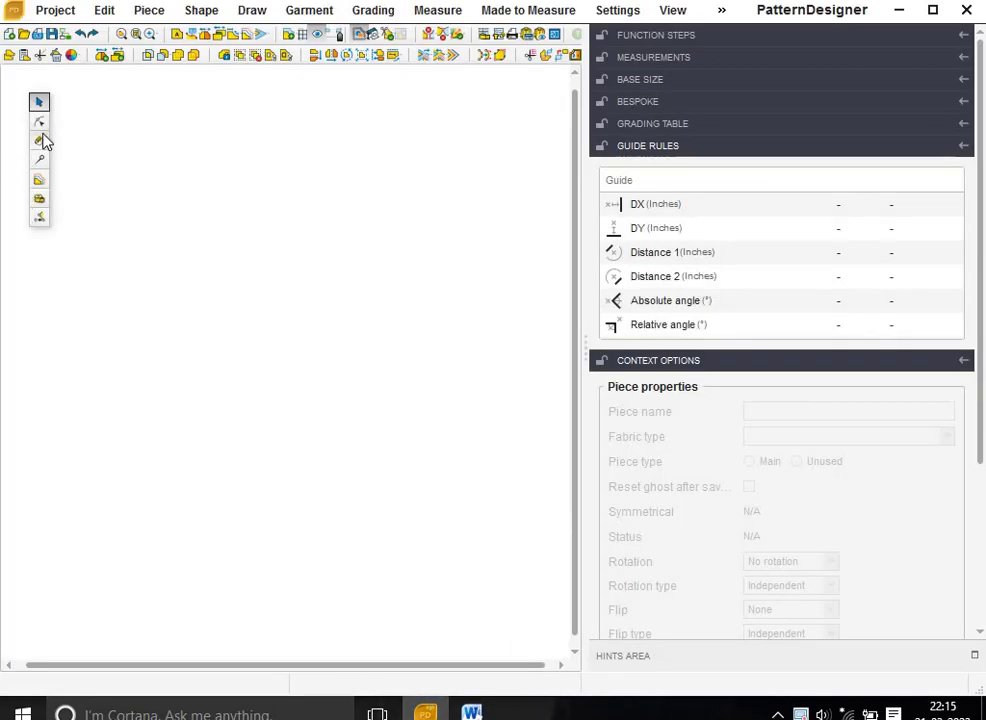
- Draw a rectangle by its diagonal from two canvas corners, then check the Word measurement list
{"action": "left_click", "coordinate": [40, 140]}
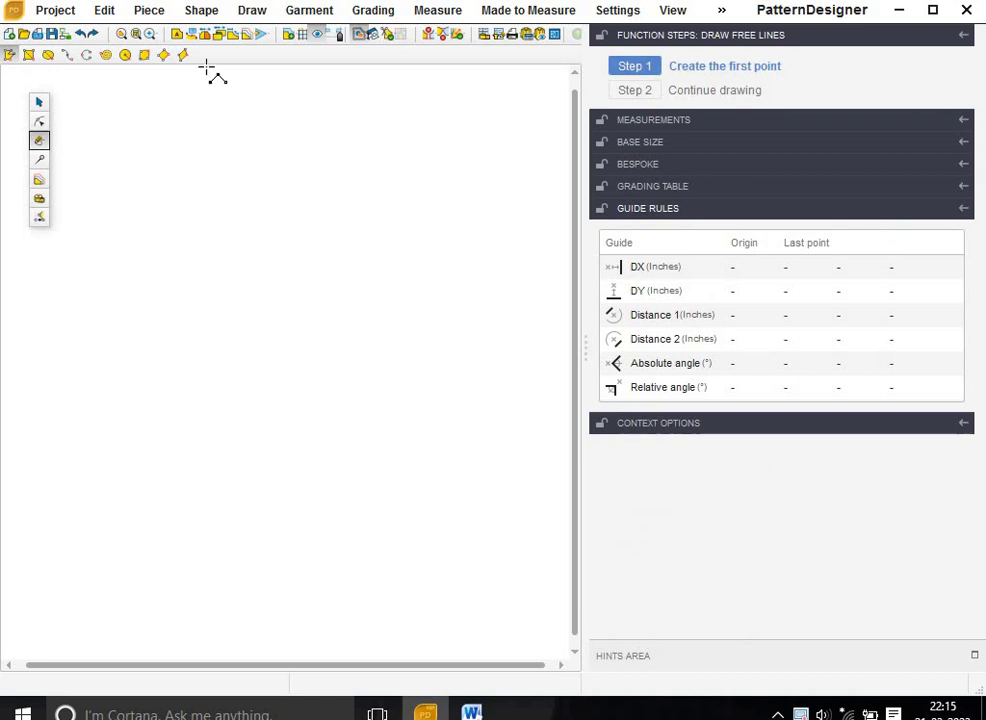
{"action": "left_click", "coordinate": [29, 55]}
{"action": "left_click", "coordinate": [127, 216]}
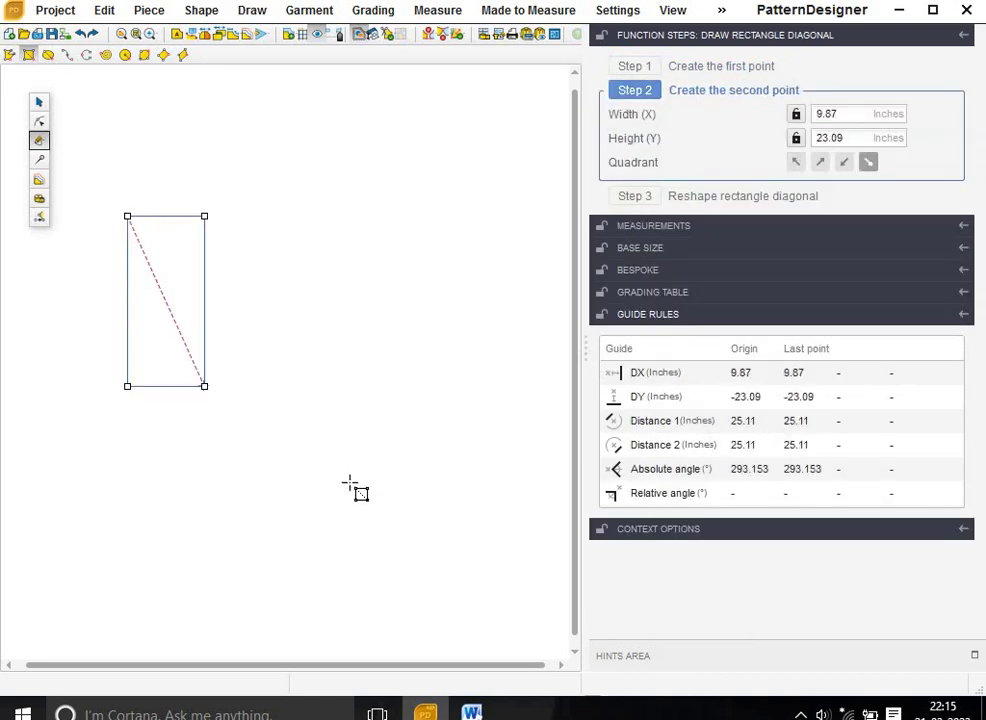
{"action": "left_click", "coordinate": [419, 444]}
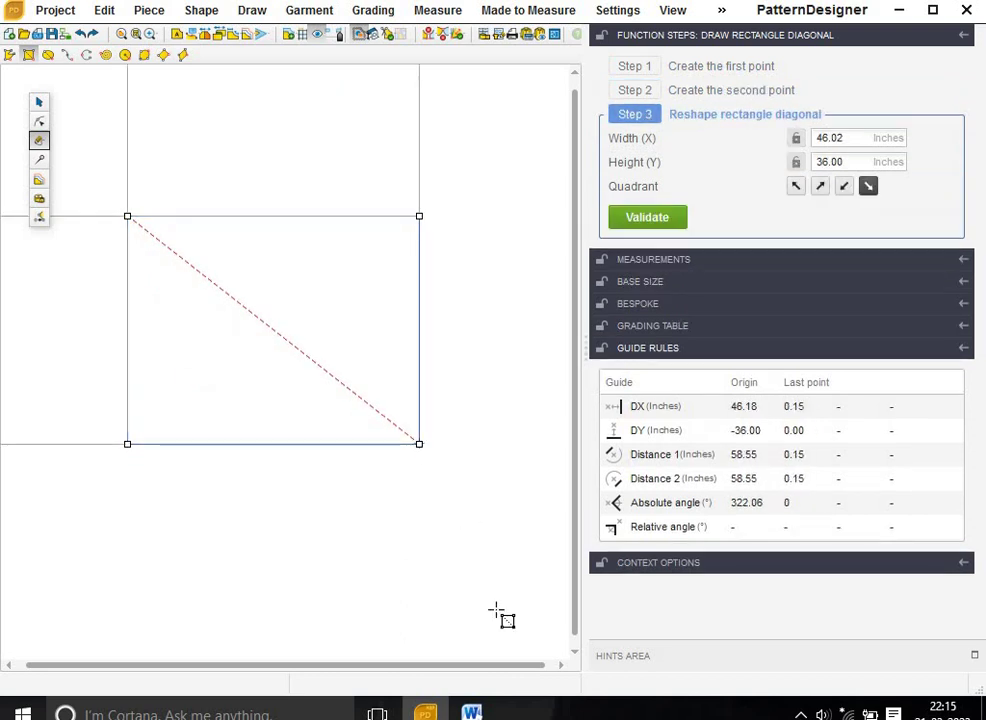
{"action": "left_click", "coordinate": [471, 713]}
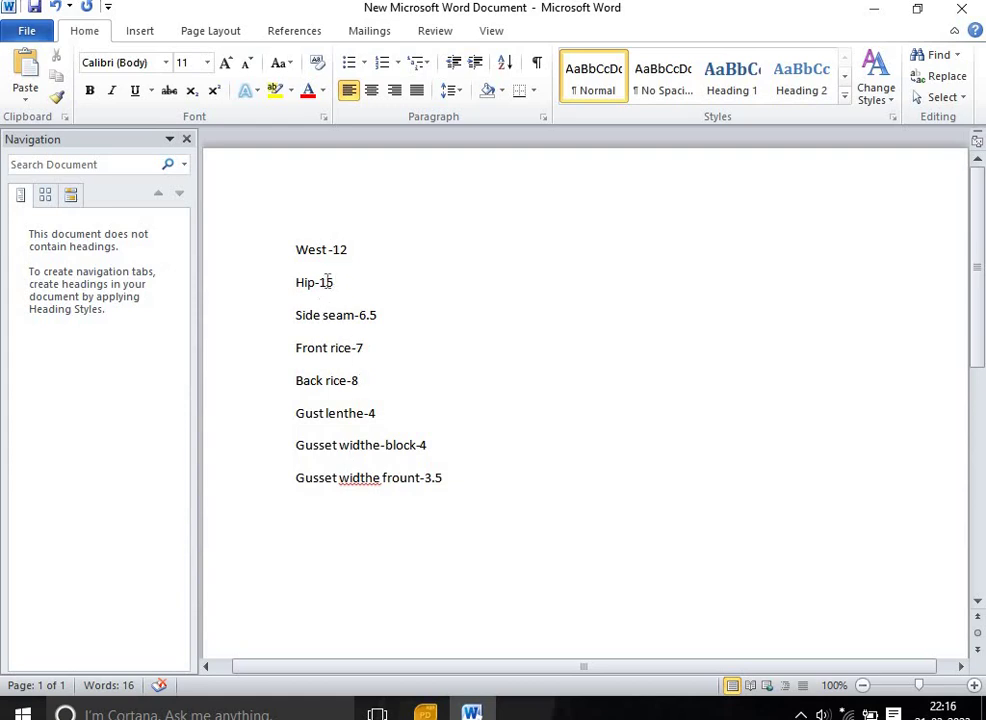
- Size the rectangle to width 8 and height 7.70 inches and validate it as a piece
{"action": "left_click", "coordinate": [874, 9]}
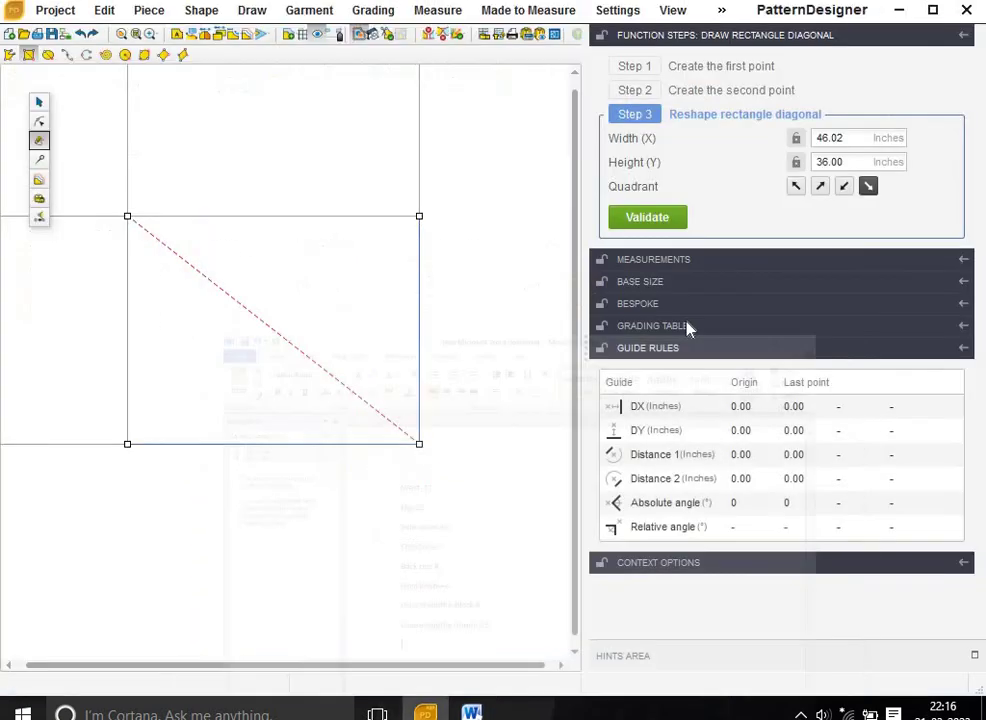
{"action": "double_click", "coordinate": [849, 140]}
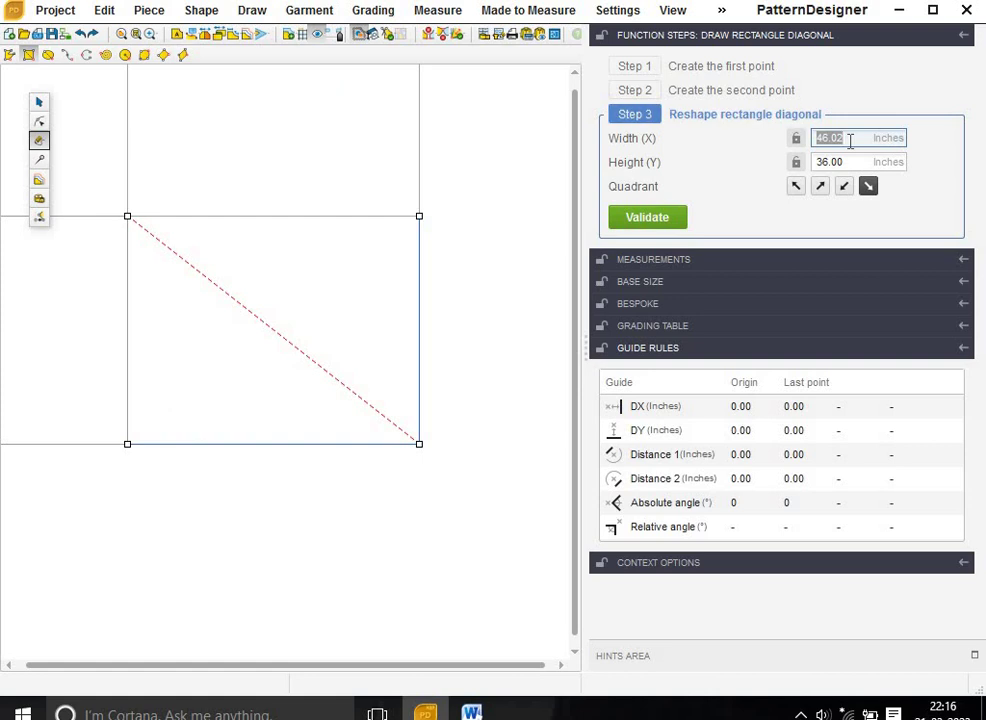
{"action": "type", "text": "8"}
{"action": "key", "text": "Tab"}
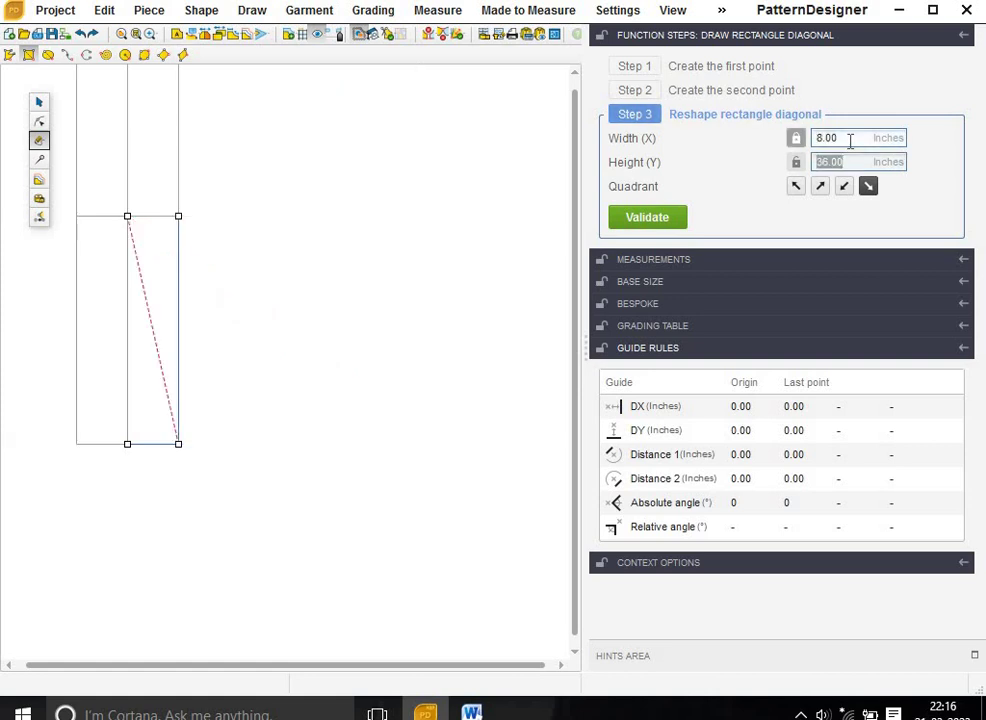
{"action": "type", "text": "7"}
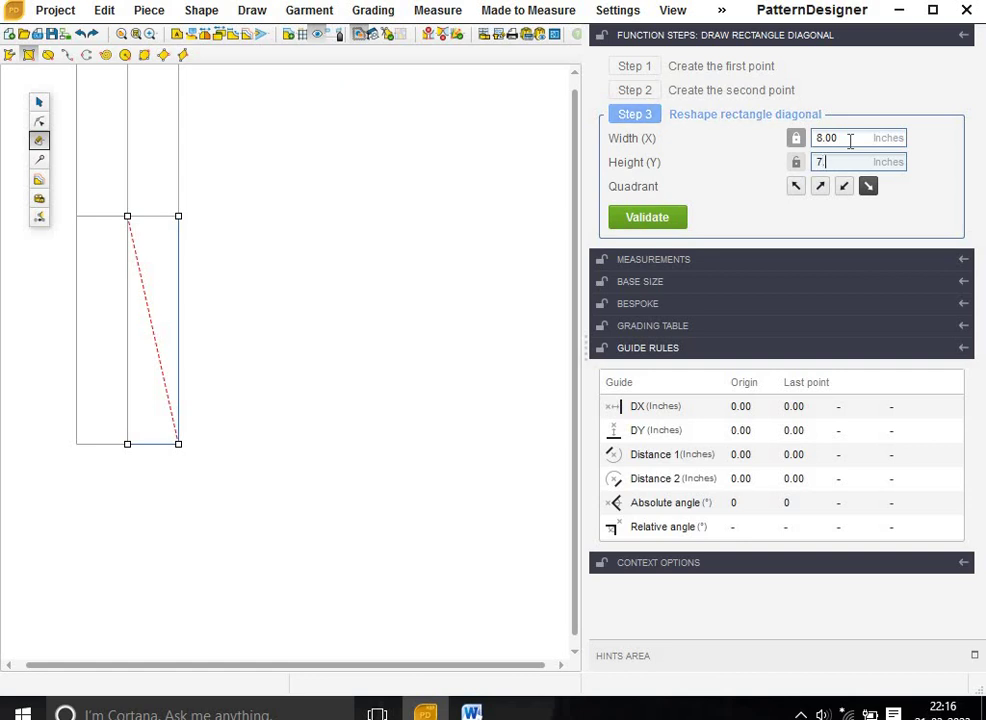
{"action": "type", "text": ".7"}
{"action": "key", "text": "Tab"}
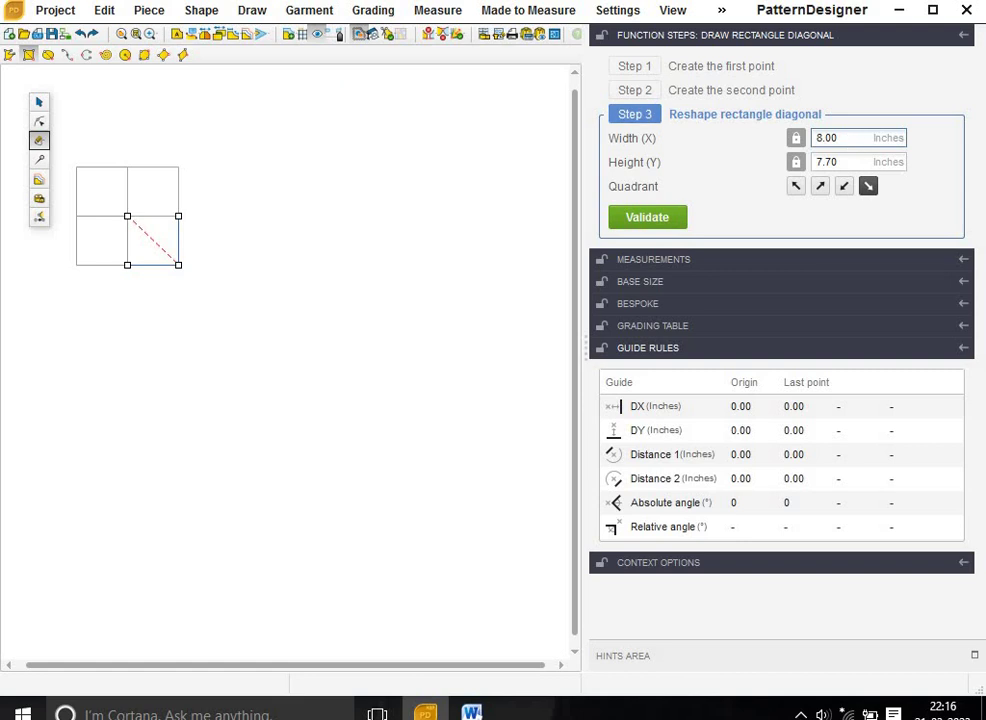
{"action": "key", "text": "Return"}
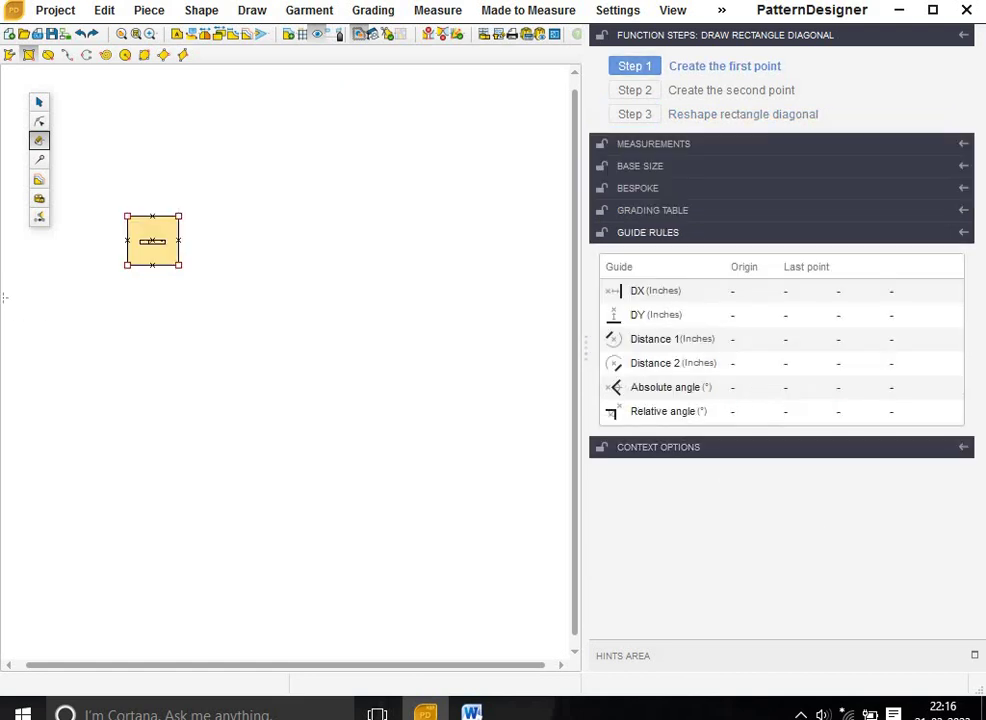
- Zoom in and add a point 6 inches up the left edge from the bottom-left corner
{"action": "left_click", "coordinate": [121, 34]}
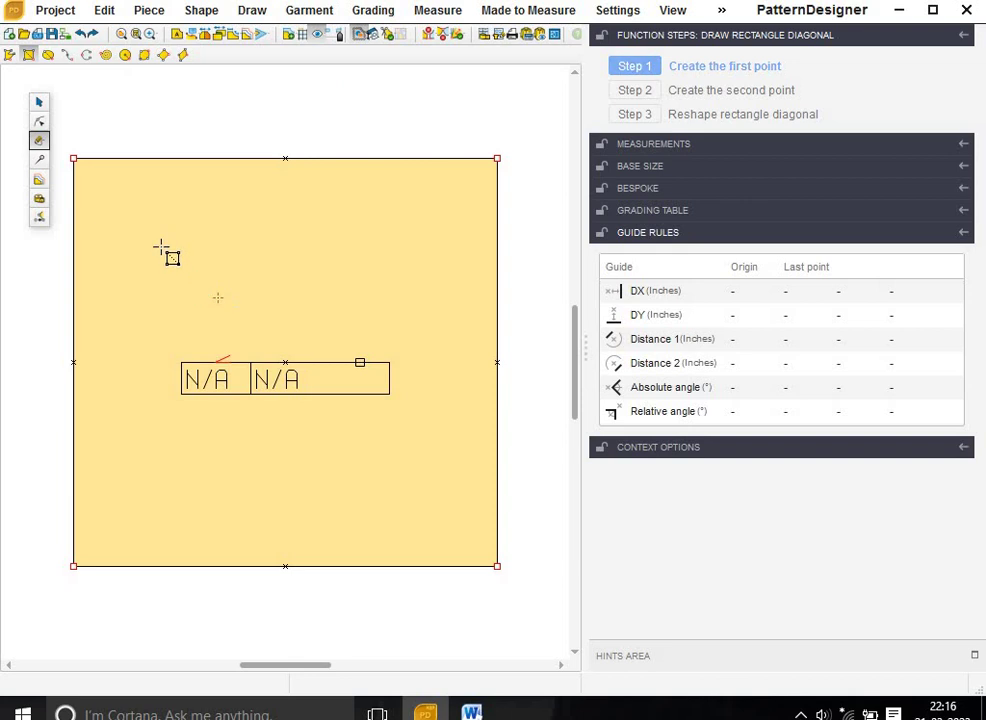
{"action": "left_click", "coordinate": [40, 121]}
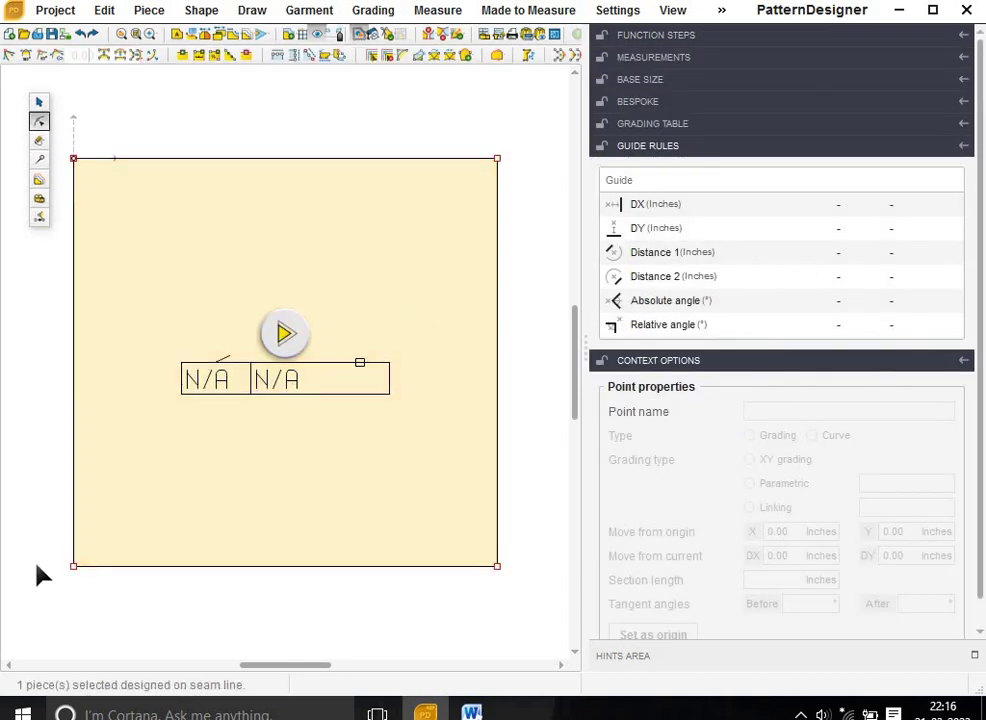
{"action": "left_click_drag", "start_coordinate": [44, 533], "coordinate": [122, 625]}
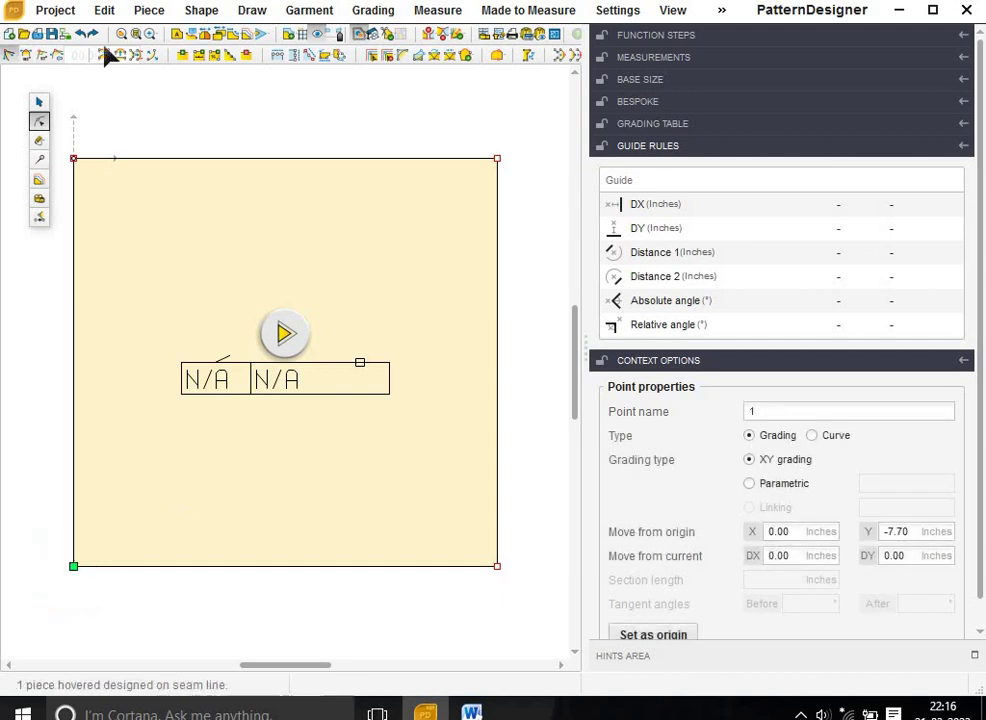
{"action": "left_click", "coordinate": [196, 57]}
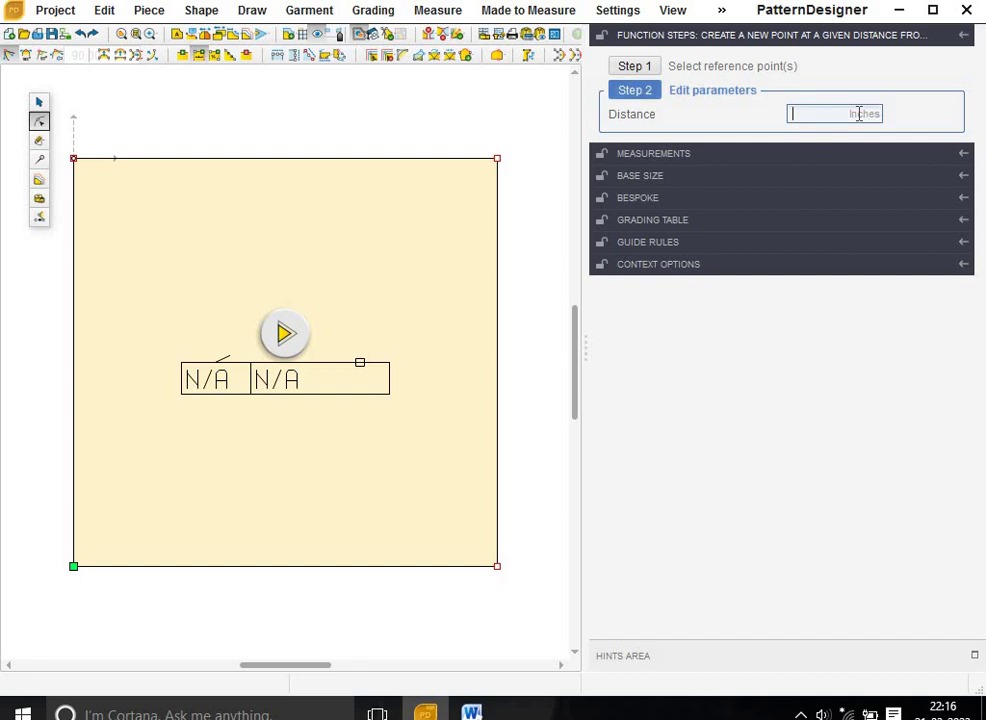
{"action": "type", "text": "6"}
{"action": "key", "text": "Return"}
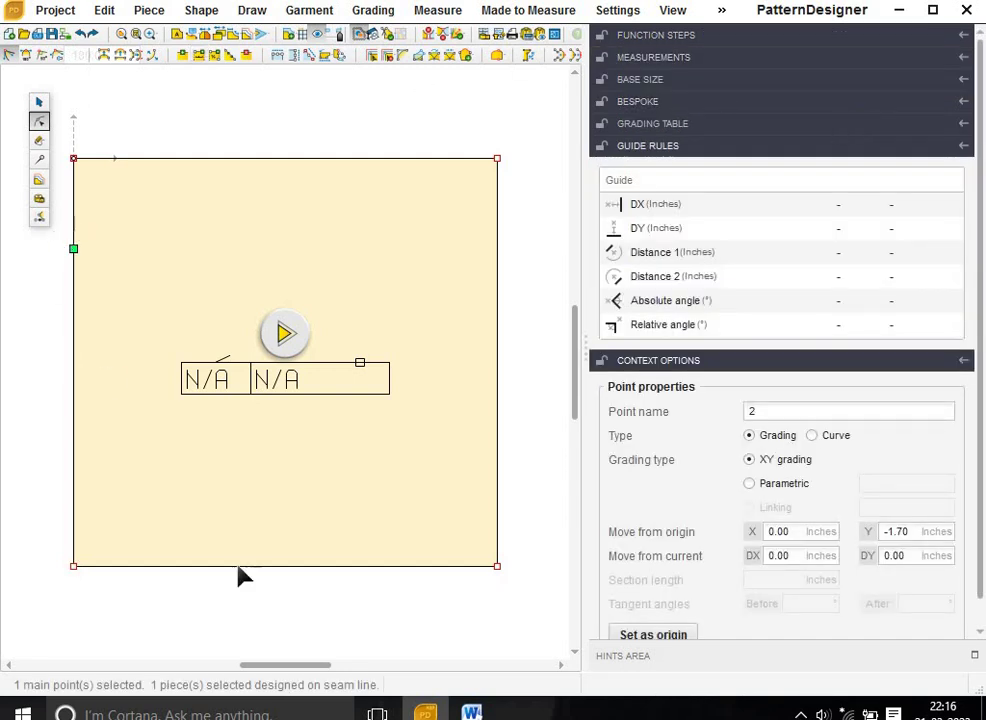
- After checking the notes, add a point 6.5 inches along the top from the top-left corner
{"action": "left_click", "coordinate": [471, 713]}
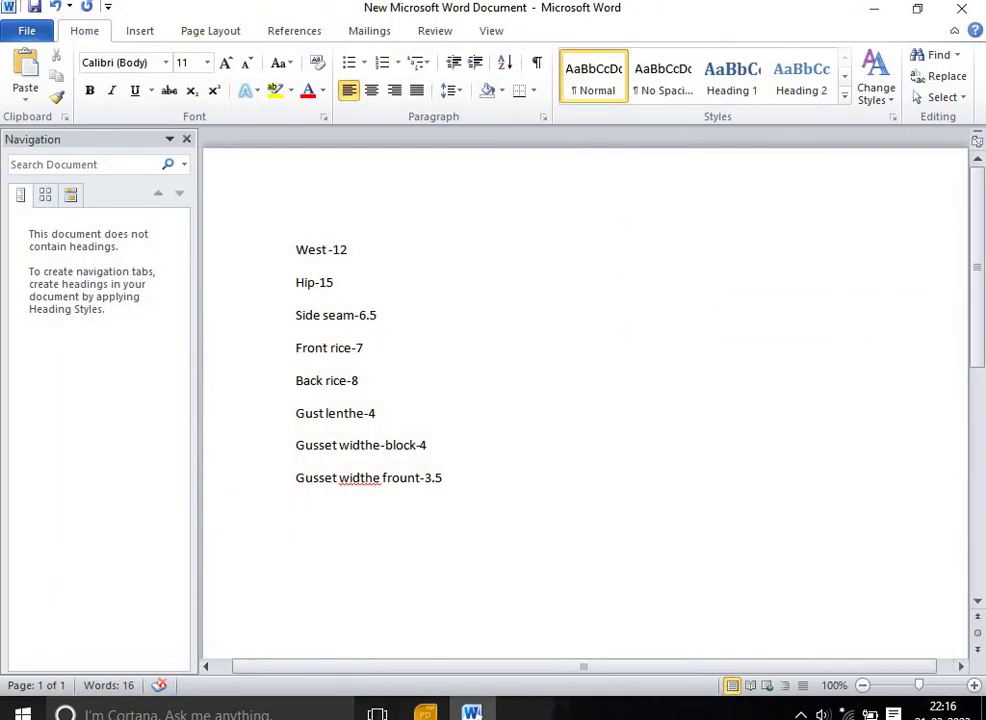
{"action": "left_click", "coordinate": [874, 10]}
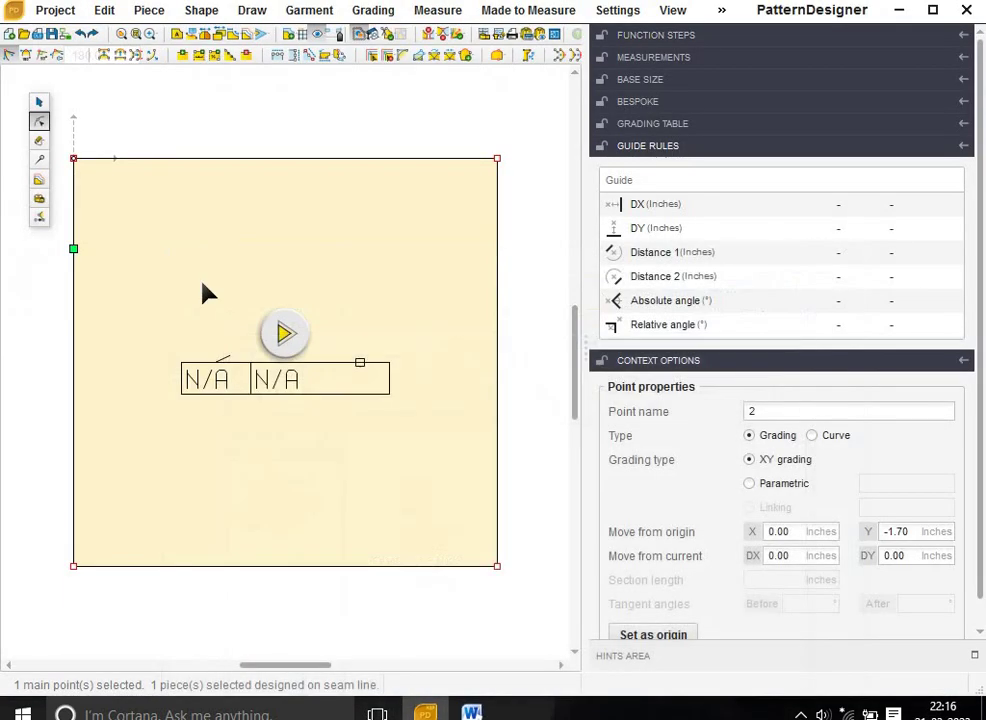
{"action": "left_click", "coordinate": [73, 158]}
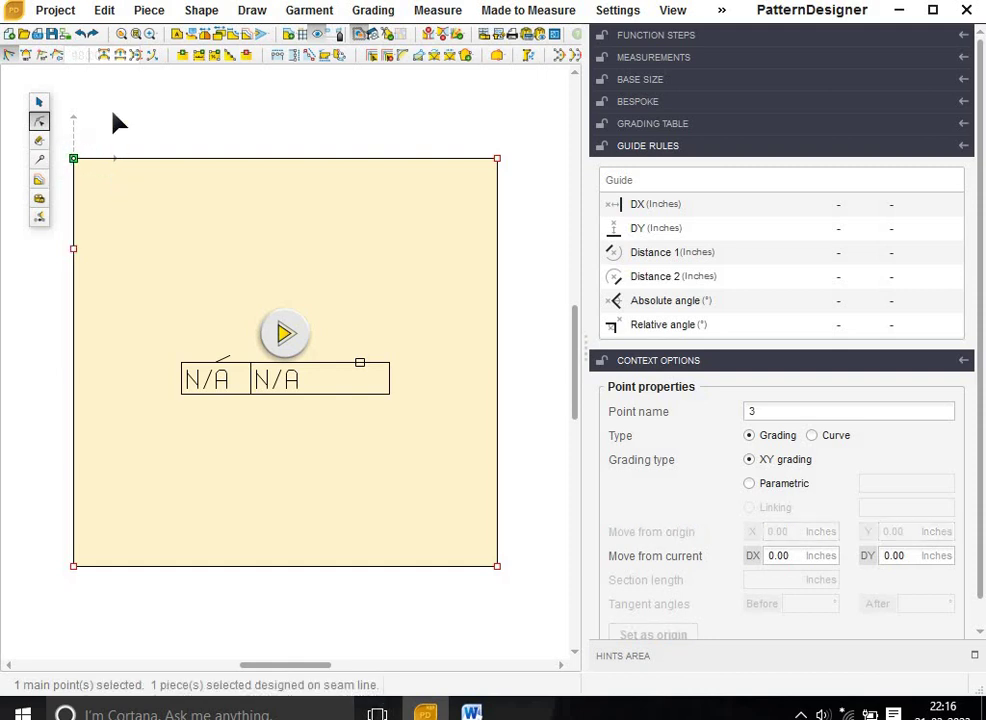
{"action": "left_click", "coordinate": [200, 55]}
{"action": "left_click", "coordinate": [808, 113]}
{"action": "type", "text": "6.5"}
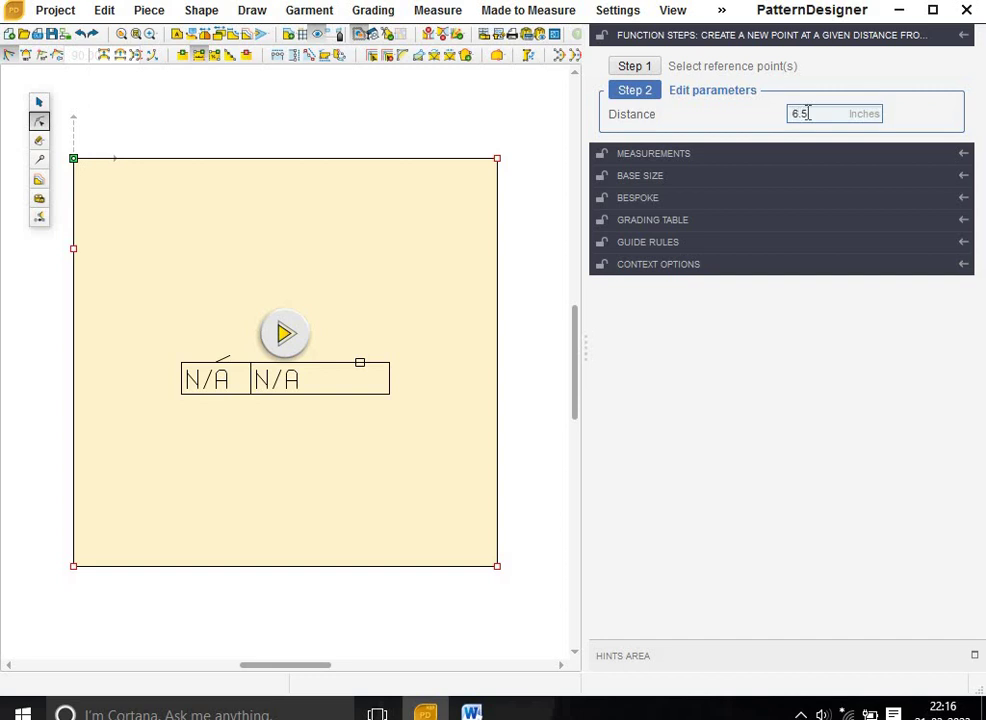
{"action": "key", "text": "Return"}
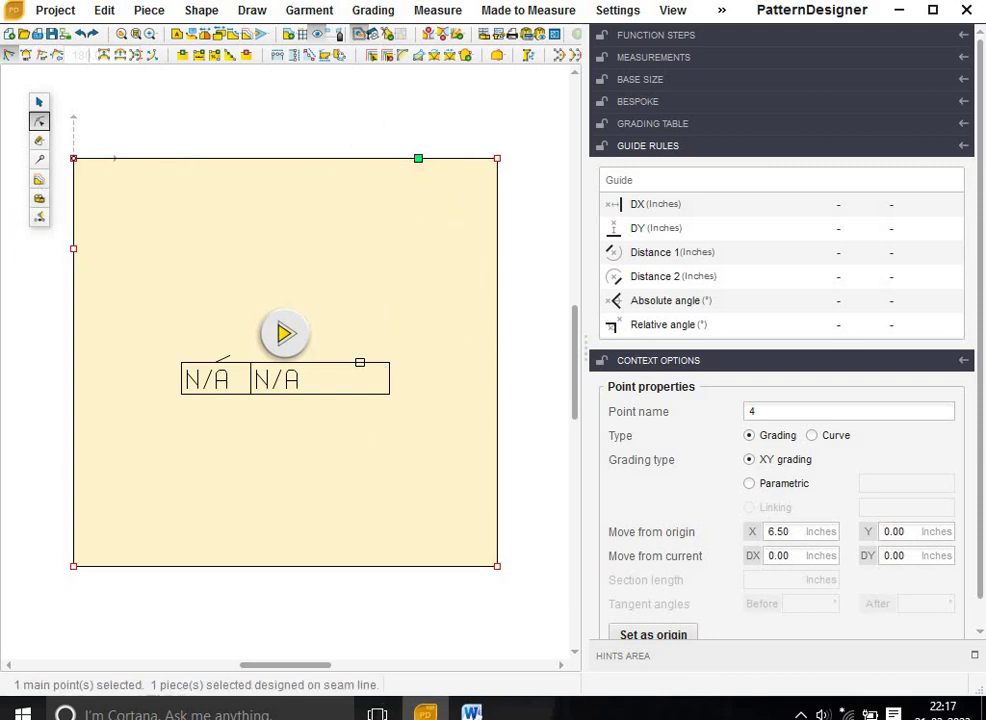
- Add a point 2 inches up the right edge and delete the top-right corner point
{"action": "left_click", "coordinate": [472, 712]}
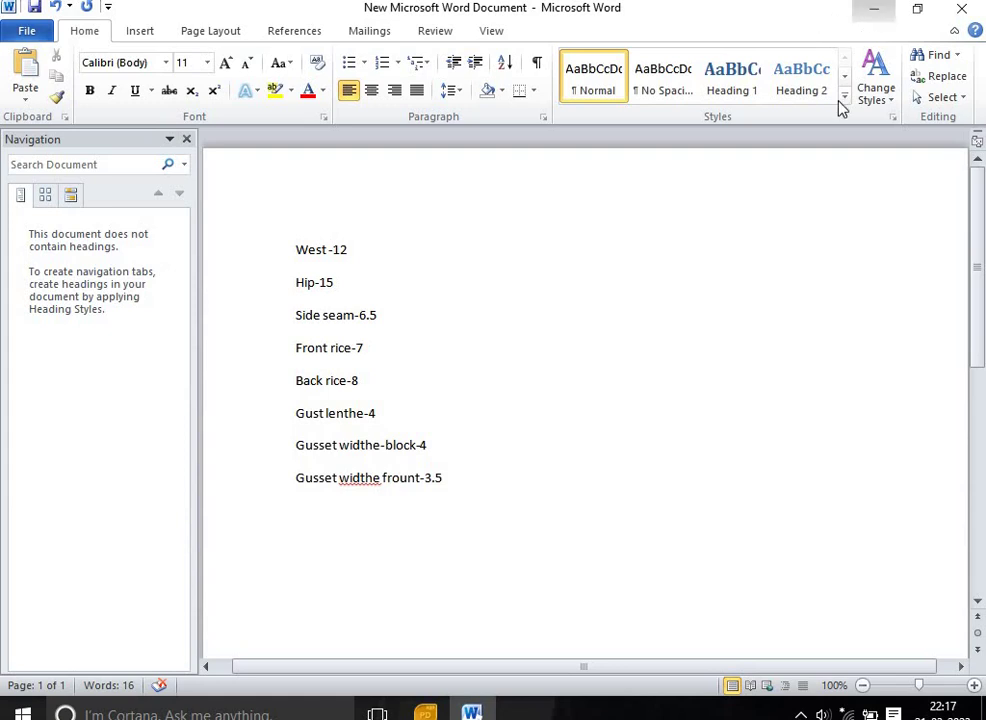
{"action": "key", "text": "alt+Tab"}
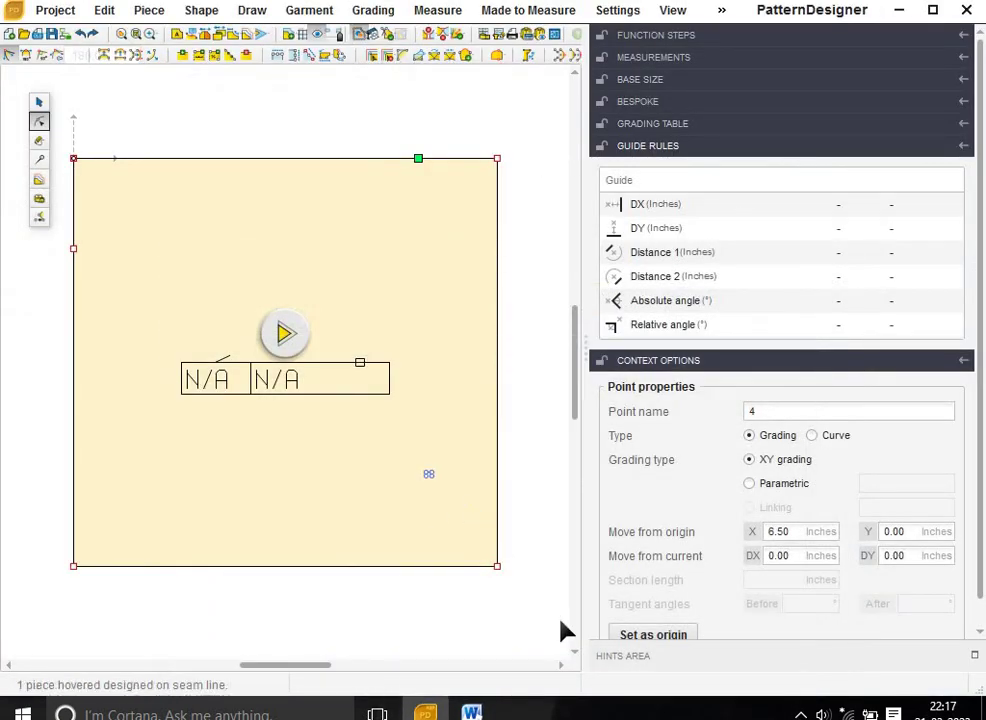
{"action": "left_click", "coordinate": [497, 566]}
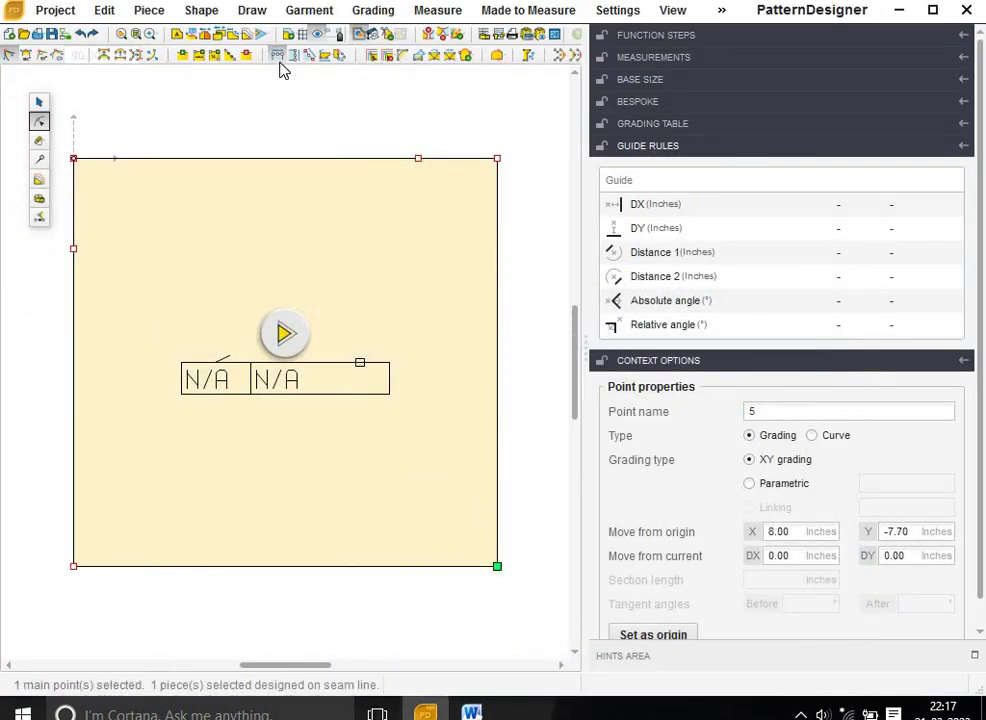
{"action": "left_click", "coordinate": [199, 55]}
{"action": "left_click", "coordinate": [810, 114]}
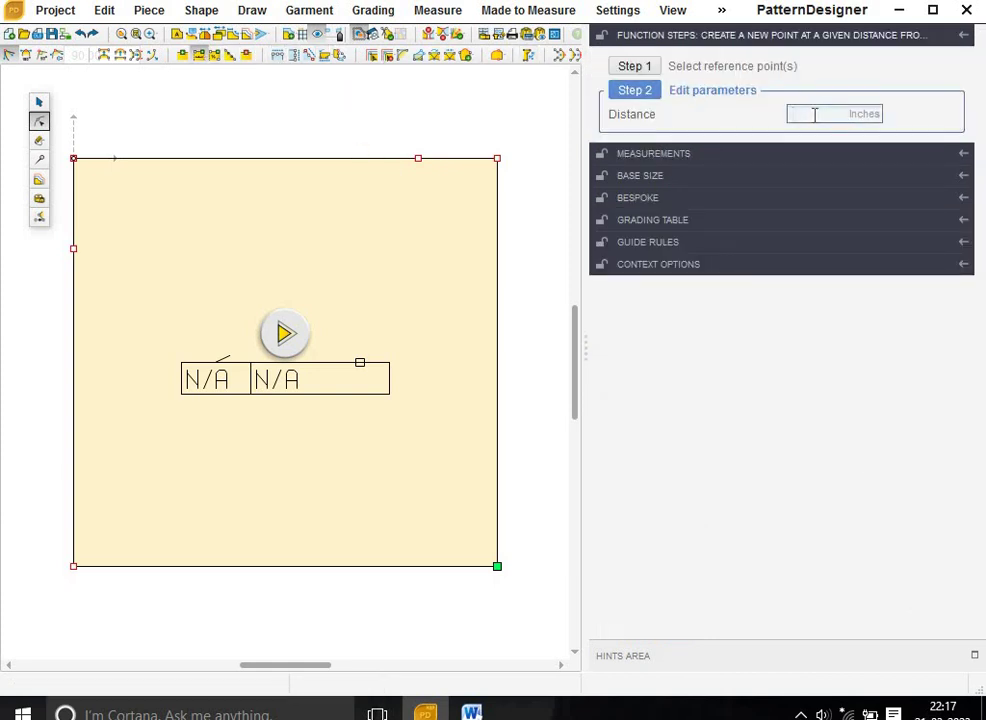
{"action": "type", "text": "4"}
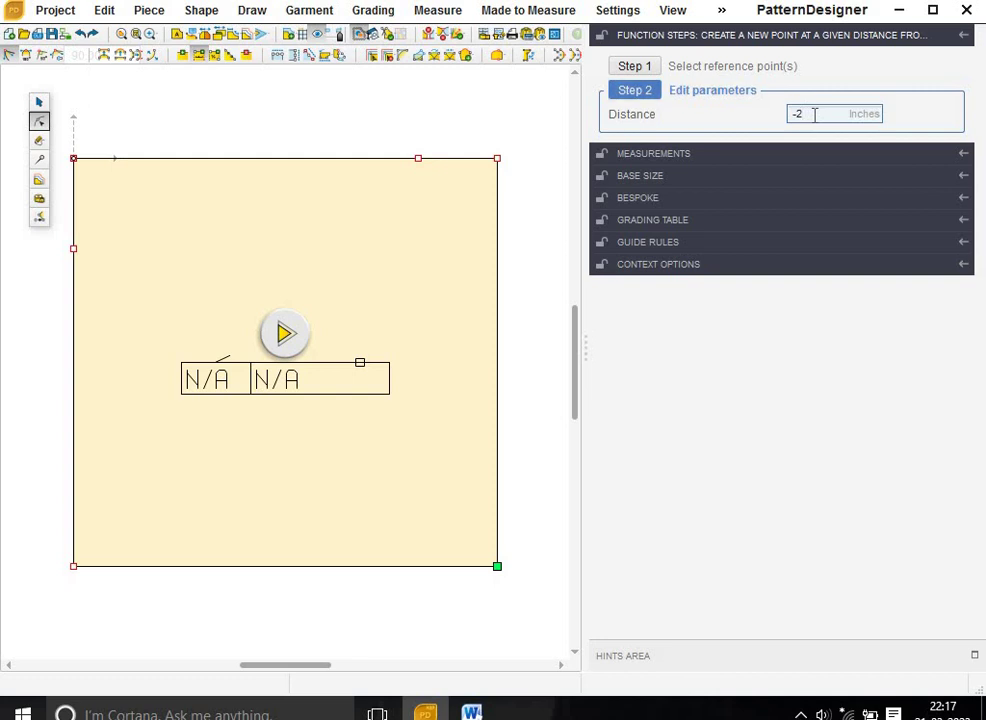
{"action": "key", "text": "Return"}
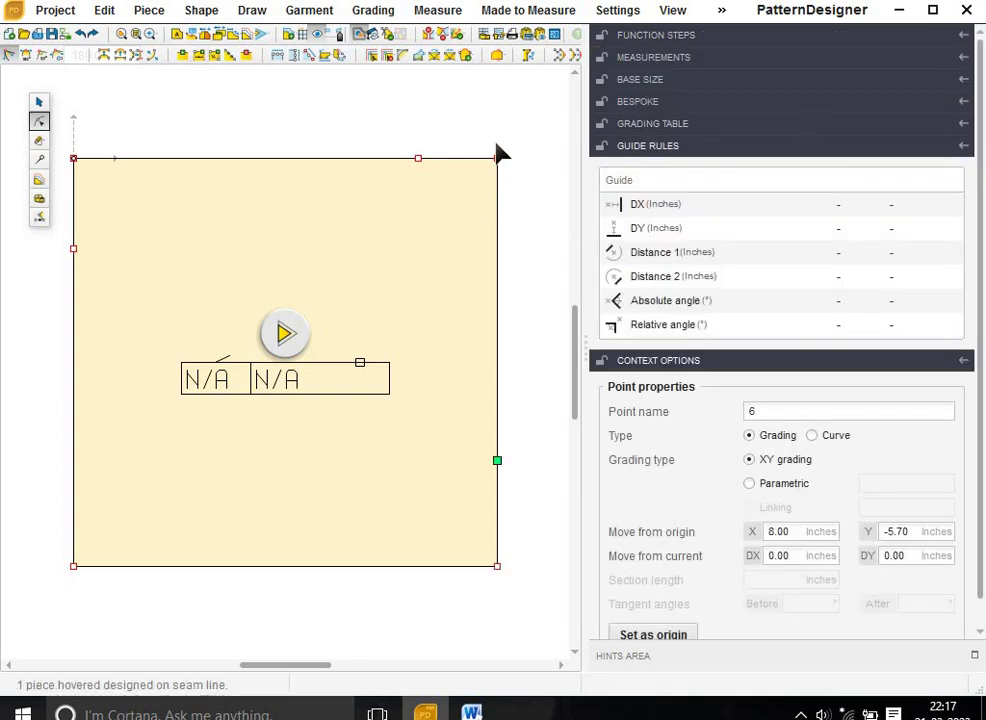
{"action": "key", "text": "Delete"}
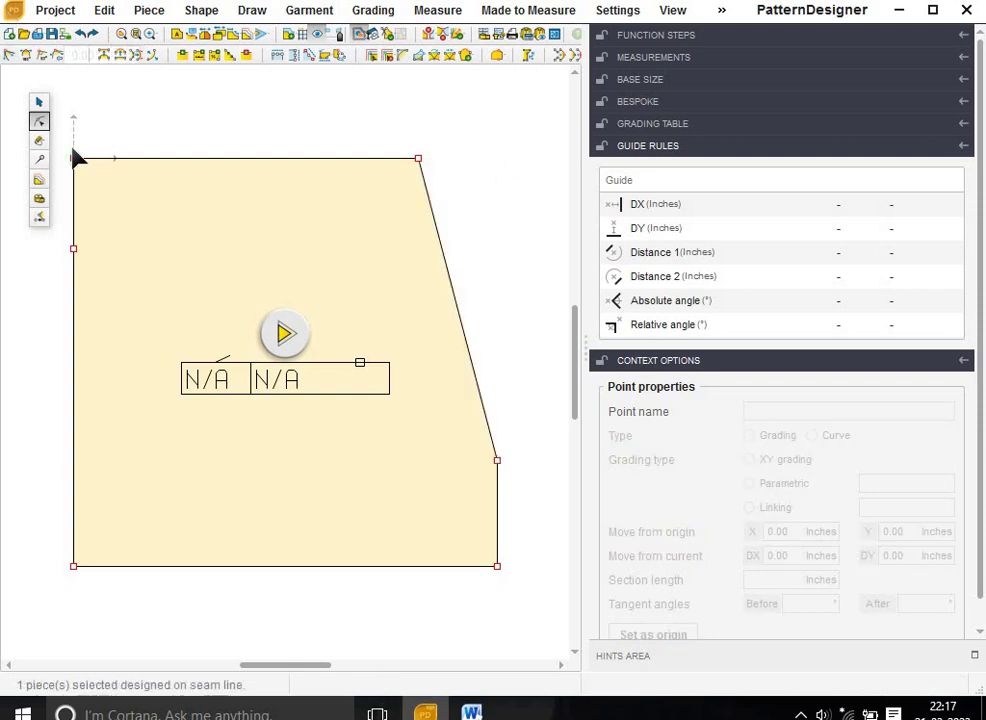
- Delete the top-left corner point and move the right-side point 0.38 inches outward
{"action": "left_click", "coordinate": [78, 170]}
{"action": "left_click", "coordinate": [77, 167]}
{"action": "key", "text": "Delete"}
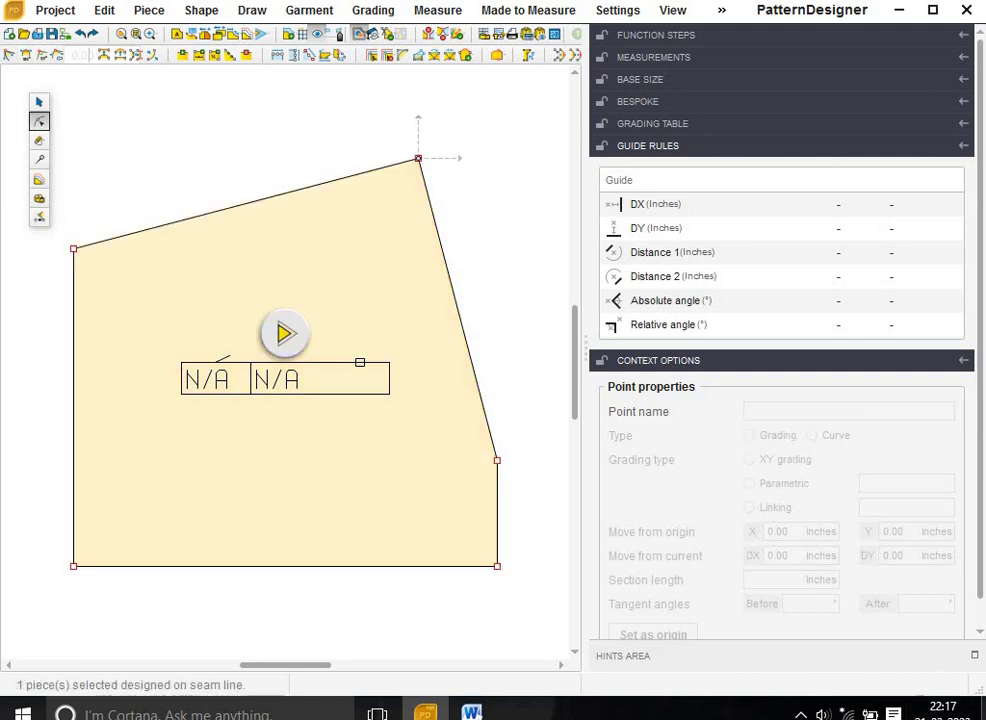
{"action": "left_click_drag", "start_coordinate": [444, 418], "coordinate": [588, 500]}
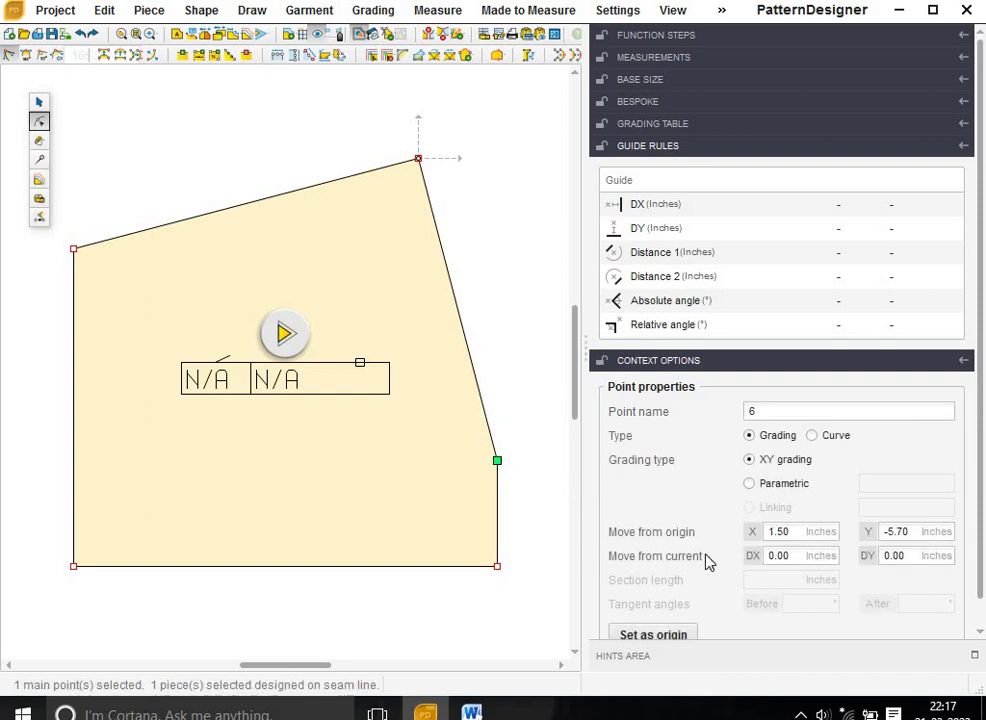
{"action": "left_click", "coordinate": [800, 565]}
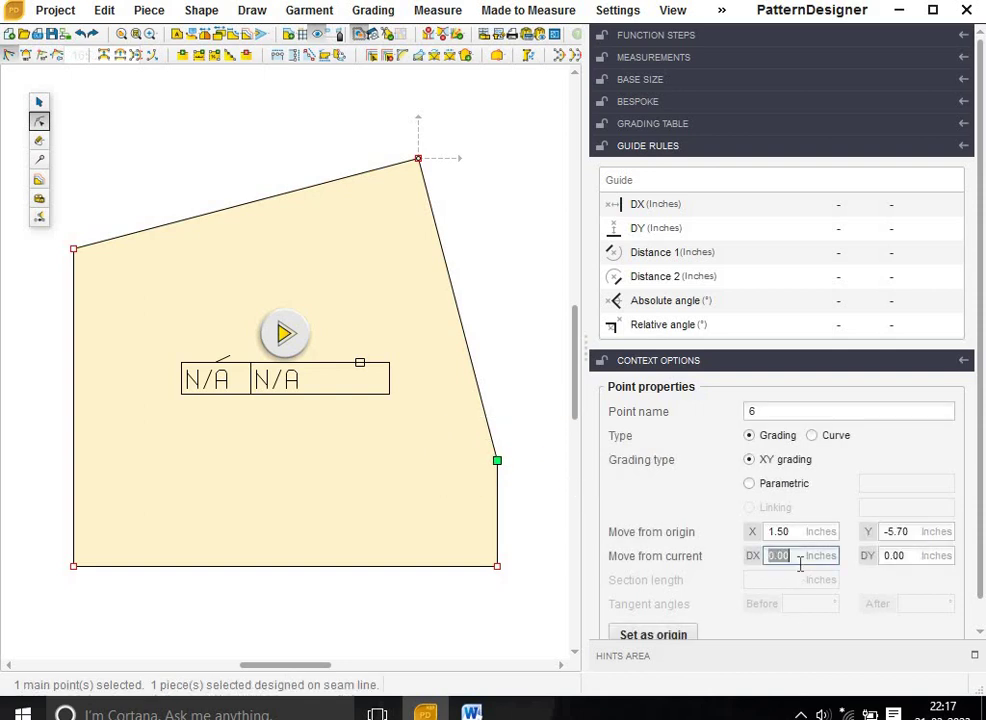
{"action": "key", "text": "BackSpace"}
{"action": "key", "text": "Return"}
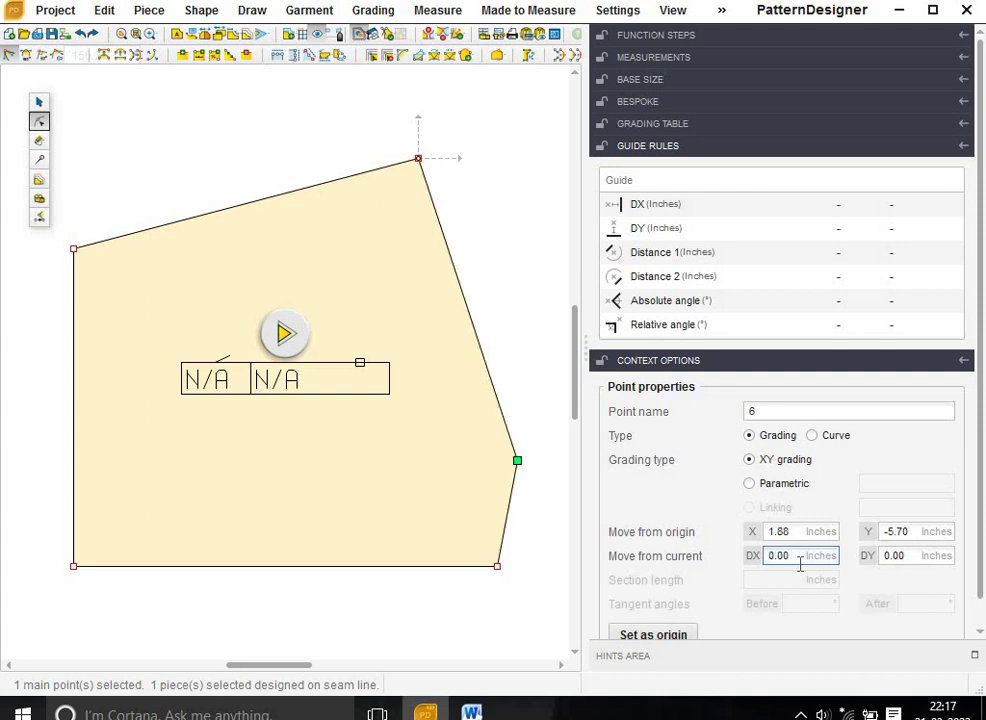
- Make the bottom-right corner the origin and select the lower-right edge for Turn to curve
{"action": "key", "text": "Left"}
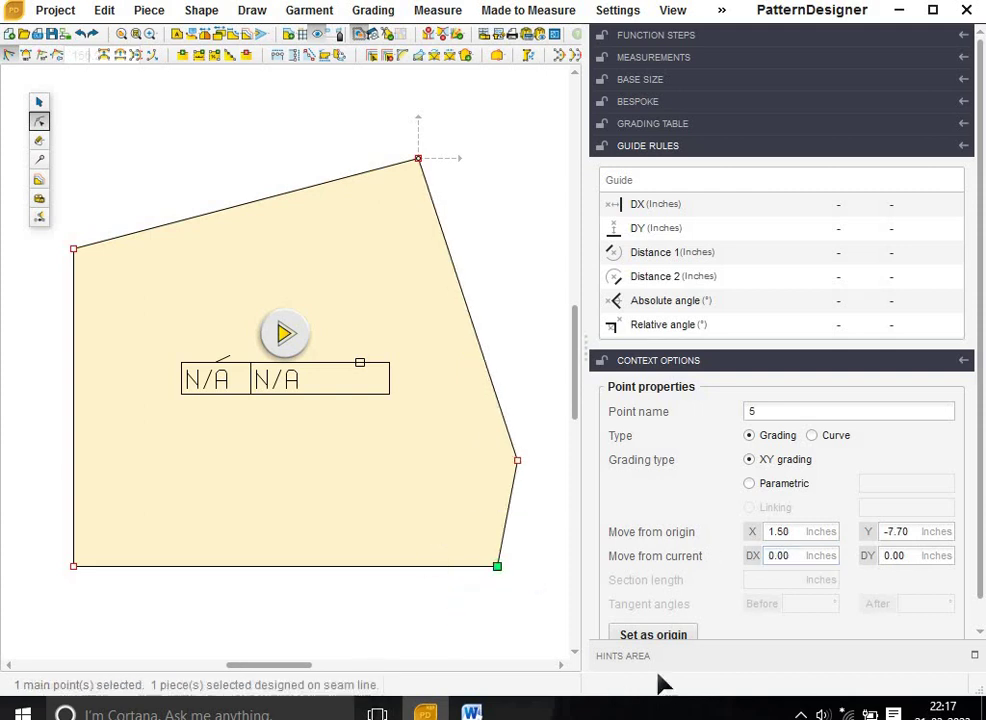
{"action": "left_click", "coordinate": [637, 638]}
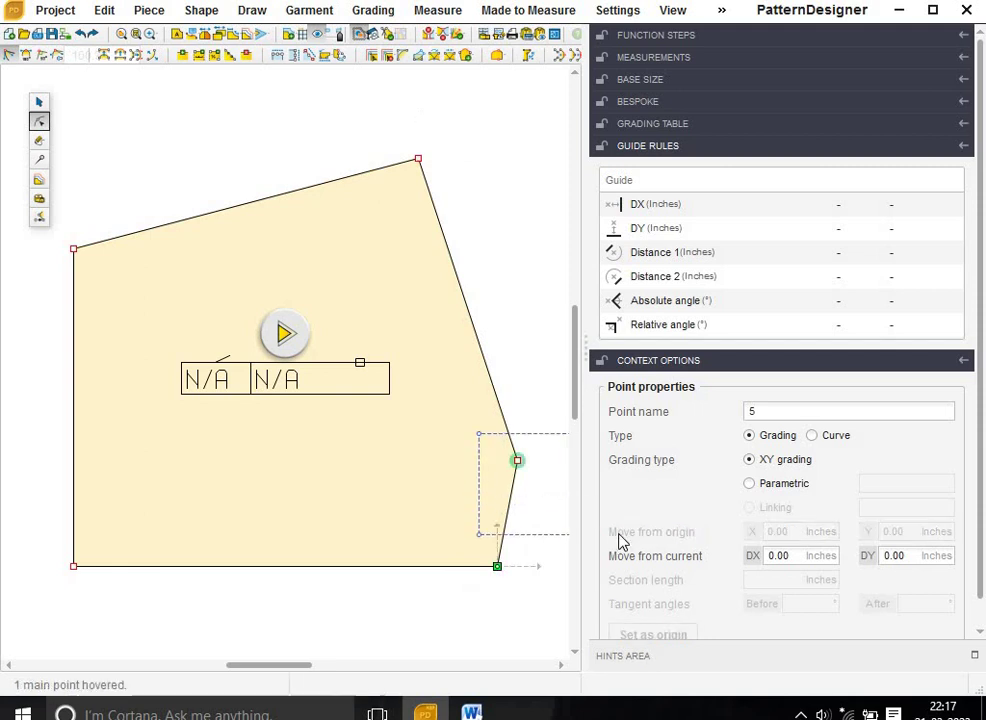
{"action": "key", "text": "Right"}
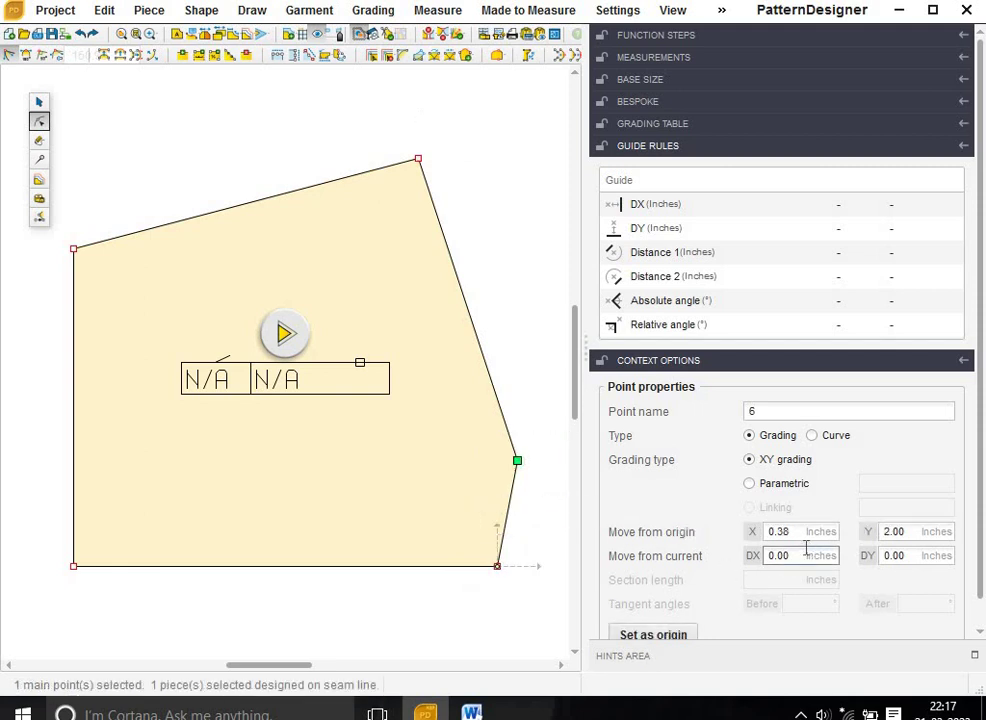
{"action": "left_click", "coordinate": [512, 510]}
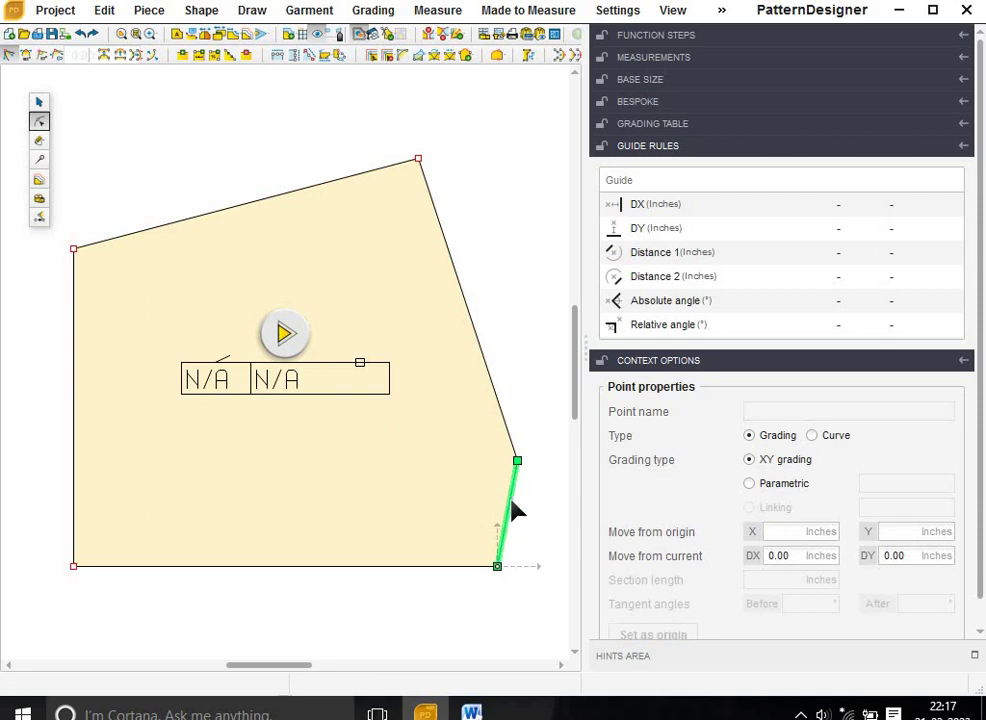
{"action": "left_click_drag", "start_coordinate": [474, 536], "coordinate": [540, 602]}
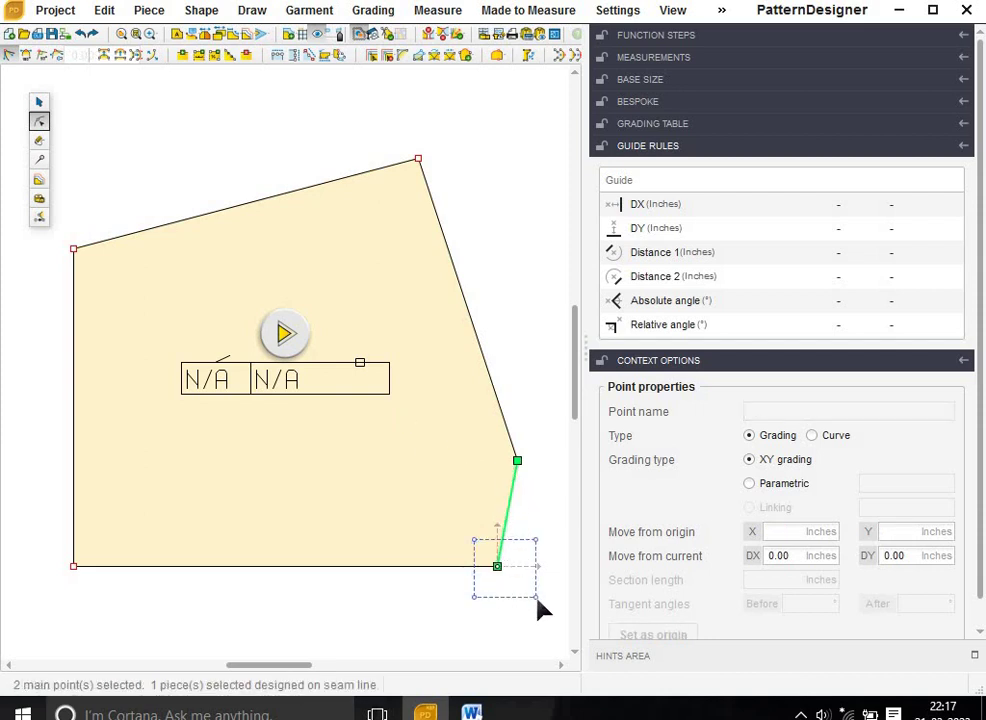
{"action": "left_click", "coordinate": [123, 55]}
- Convert the lower-right edge to a curve and drag its tangent so it bows inward
{"action": "left_click", "coordinate": [506, 521]}
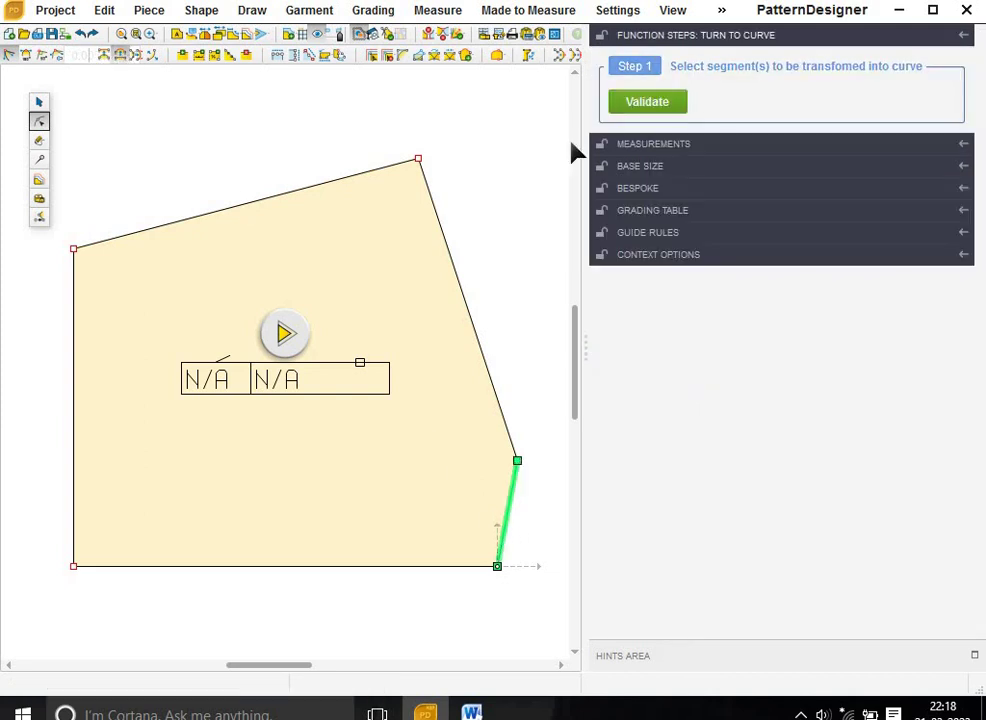
{"action": "left_click", "coordinate": [647, 101]}
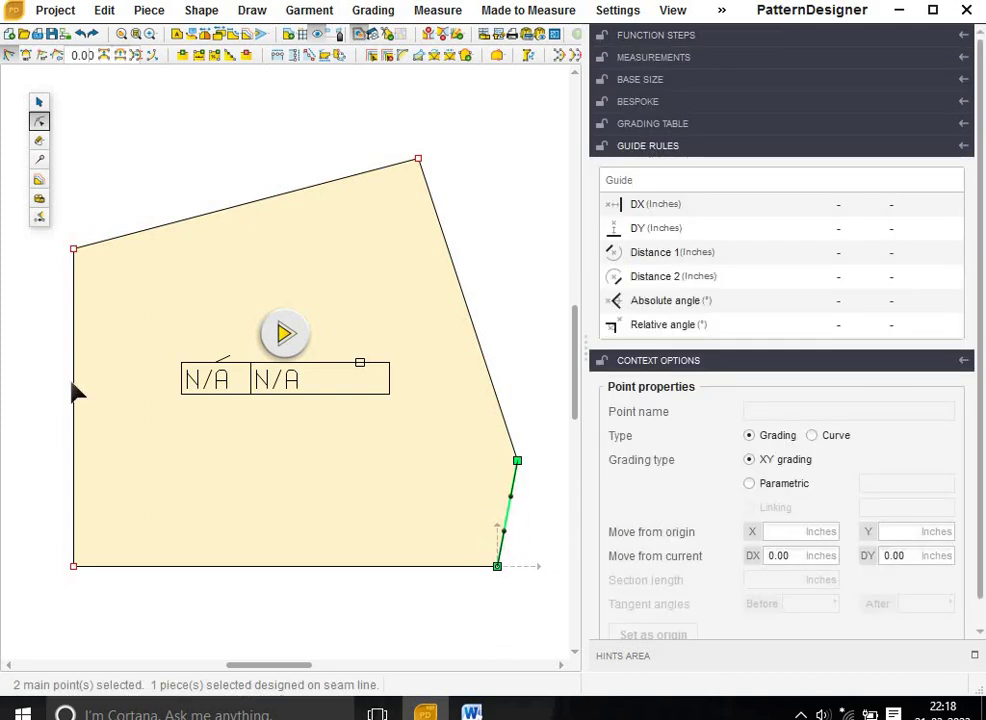
{"action": "left_click", "coordinate": [36, 55]}
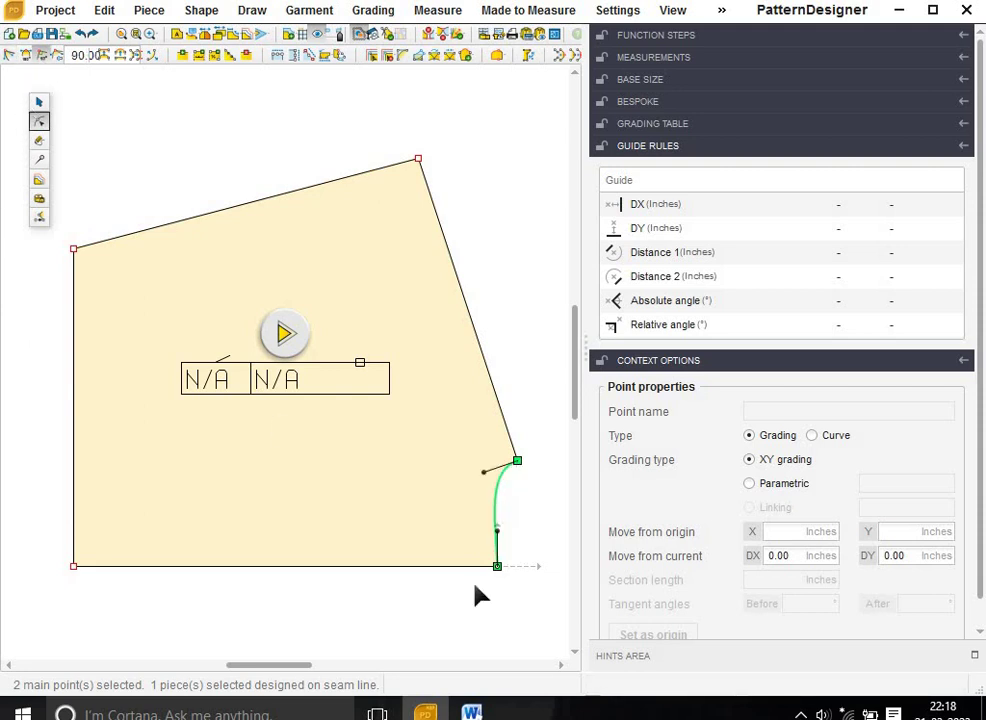
{"action": "key", "text": "Escape"}
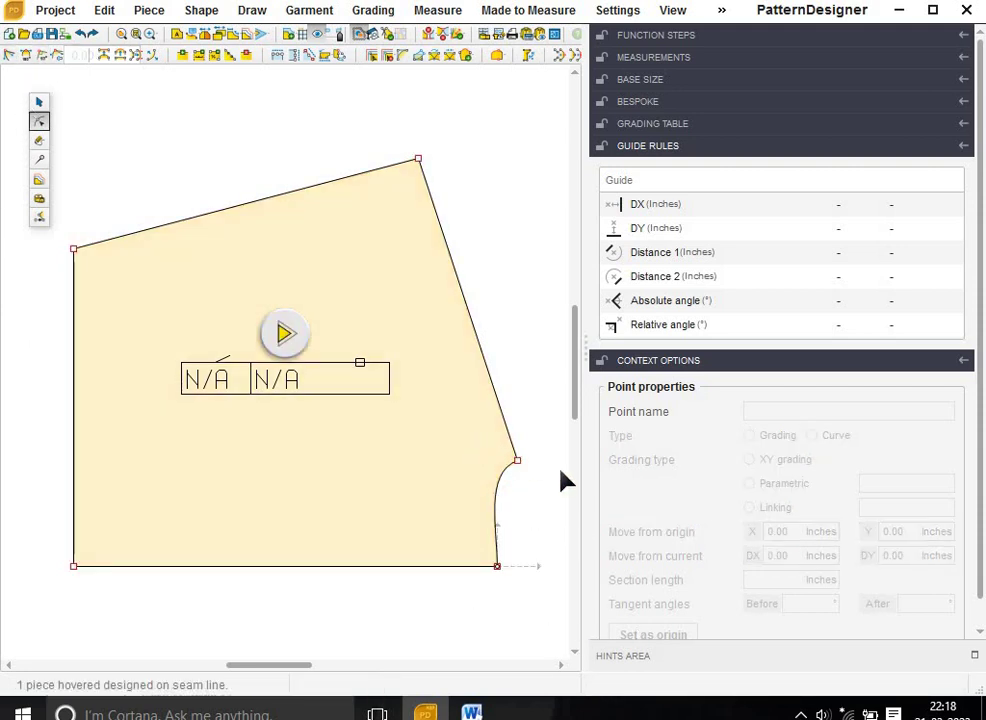
{"action": "left_click", "coordinate": [561, 476]}
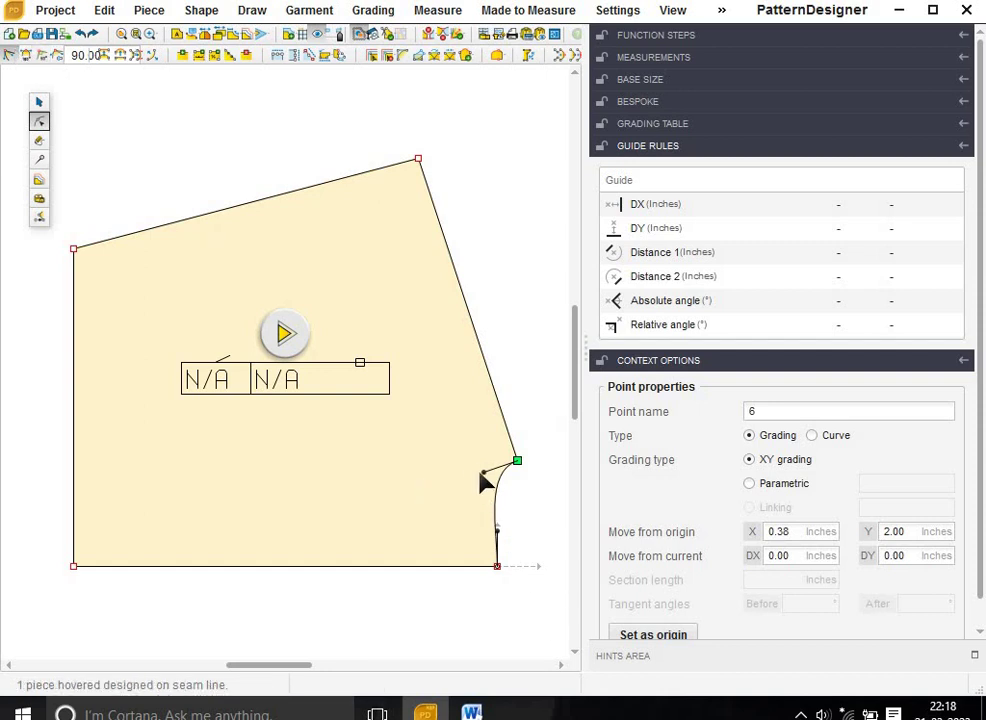
{"action": "left_click_drag", "start_coordinate": [481, 474], "coordinate": [497, 487]}
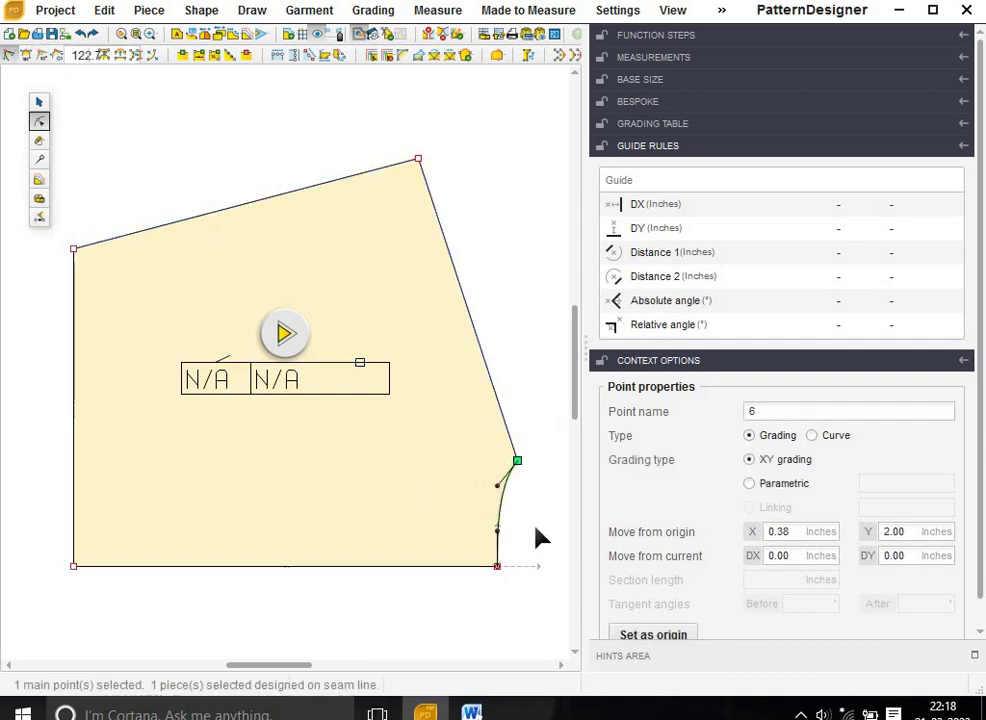
{"action": "key", "text": "Escape"}
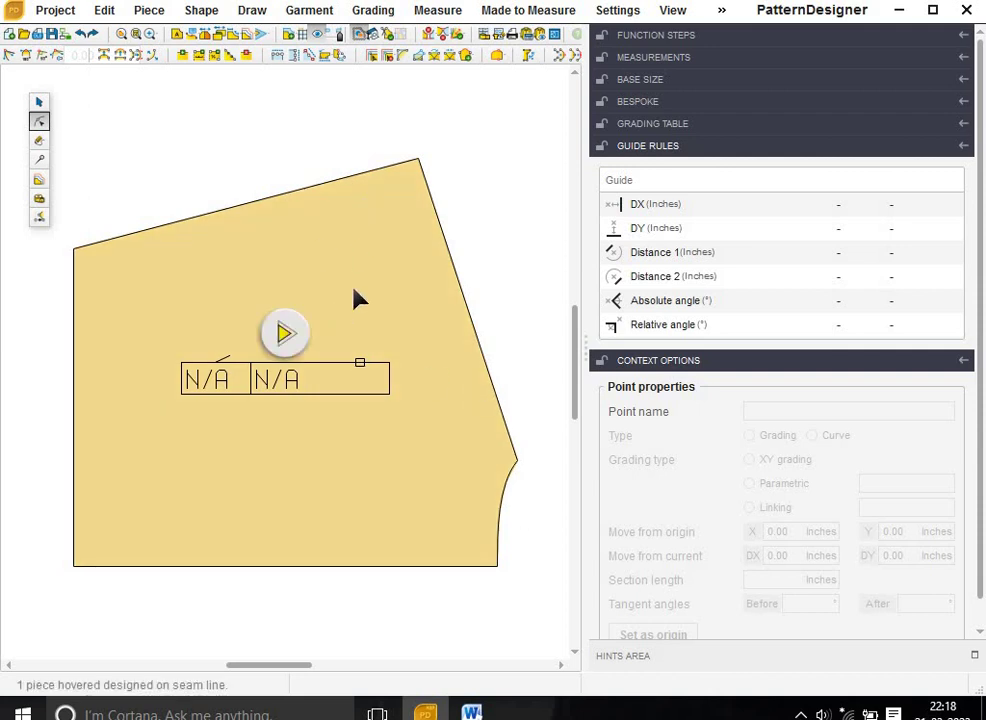
- Select both top-edge points and shift them left with a DX offset of -0.75 inches
{"action": "left_click_drag", "start_coordinate": [60, 172], "coordinate": [498, 345]}
{"action": "left_click_drag", "start_coordinate": [56, 97], "coordinate": [483, 318]}
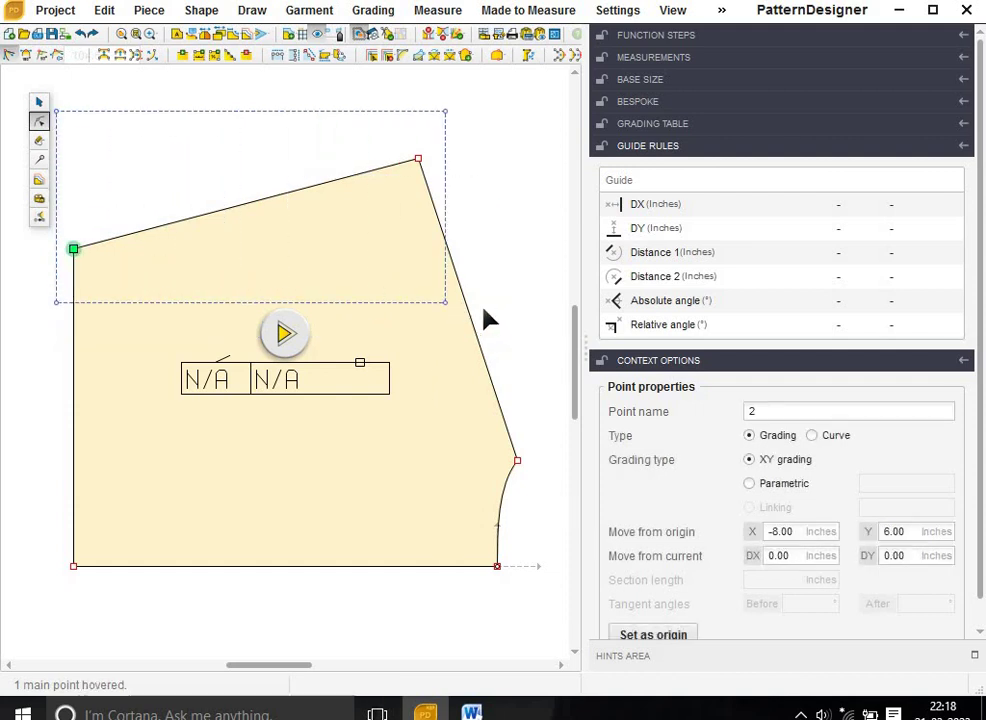
{"action": "double_click", "coordinate": [802, 558]}
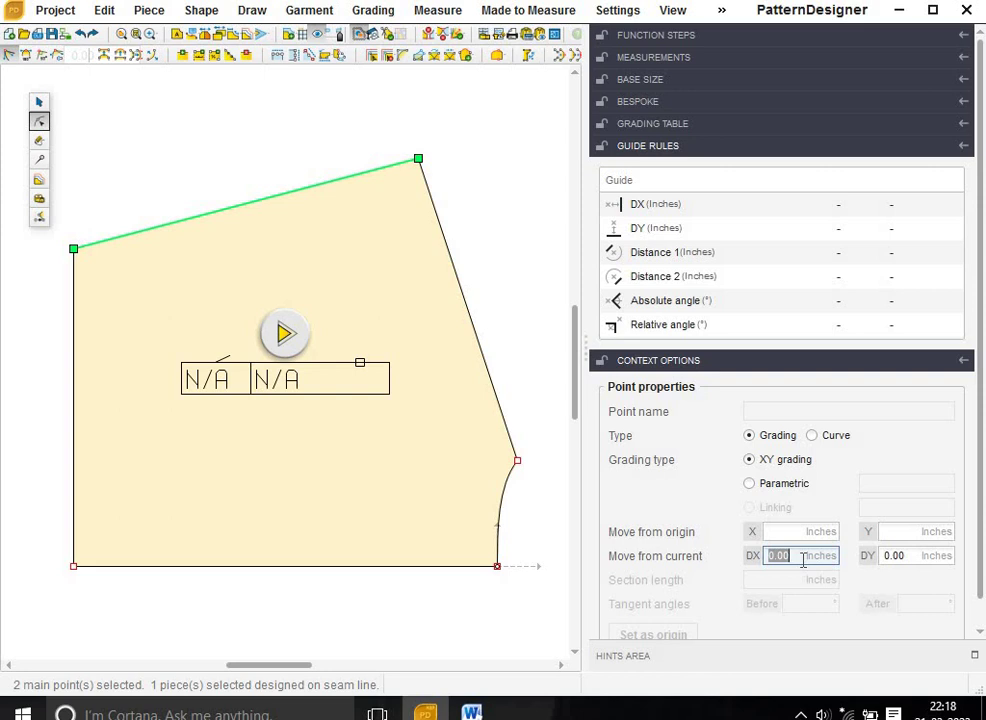
{"action": "type", "text": "-.75"}
{"action": "key", "text": "Return"}
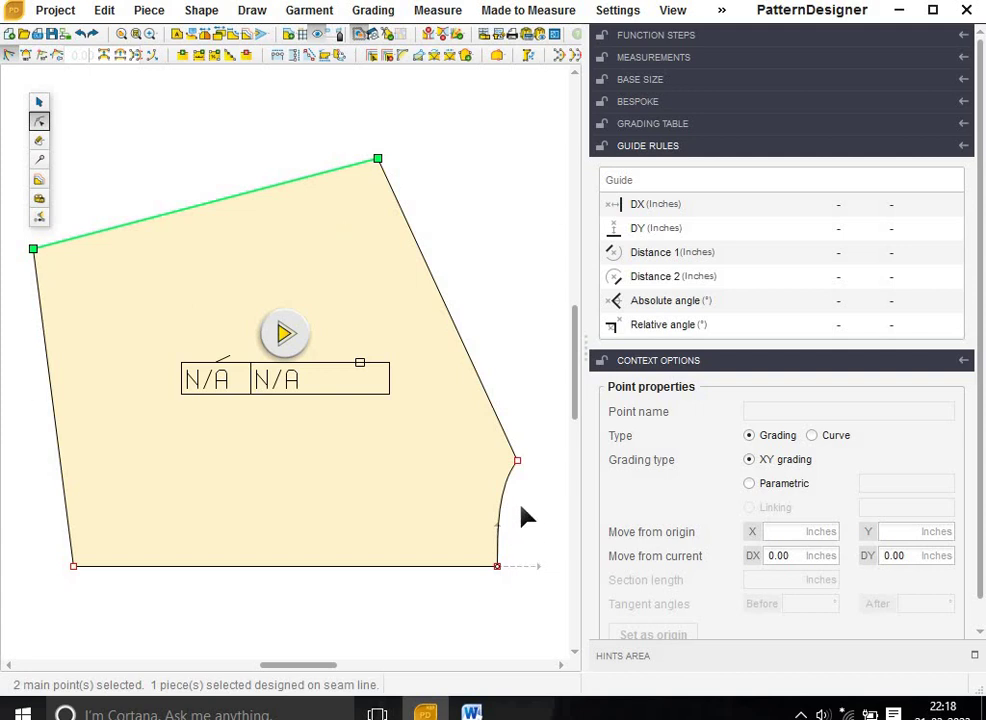
{"action": "scroll", "coordinate": [522, 577], "scroll_direction": "down", "scroll_amount": 2}
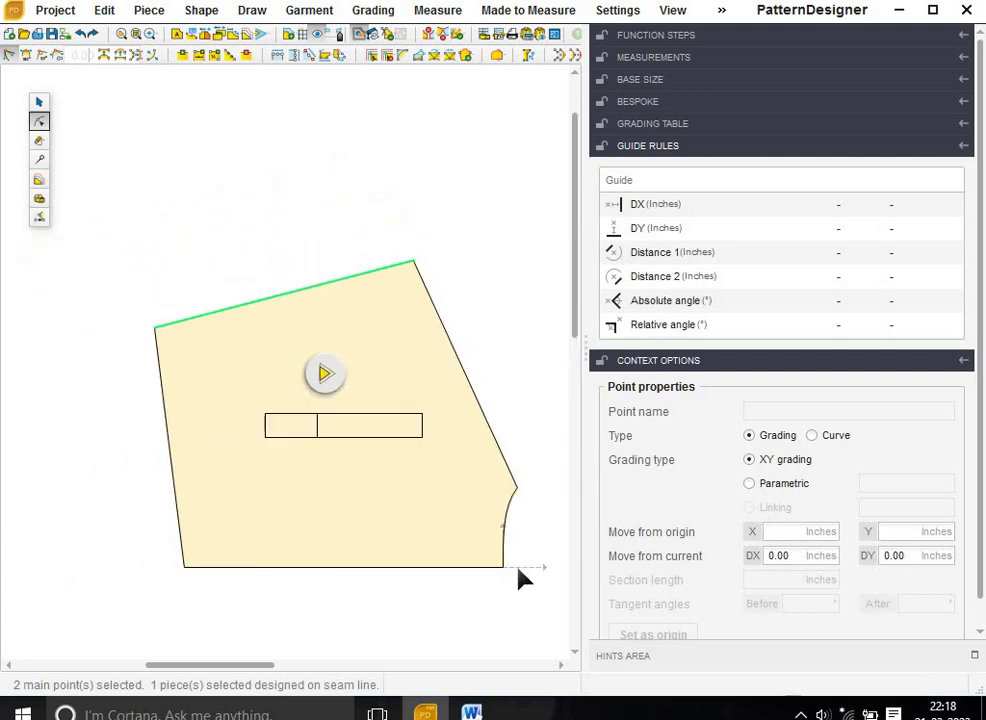
- Move the piece up and left, then set its bottom edge as a symmetry axis
{"action": "left_click", "coordinate": [39, 102]}
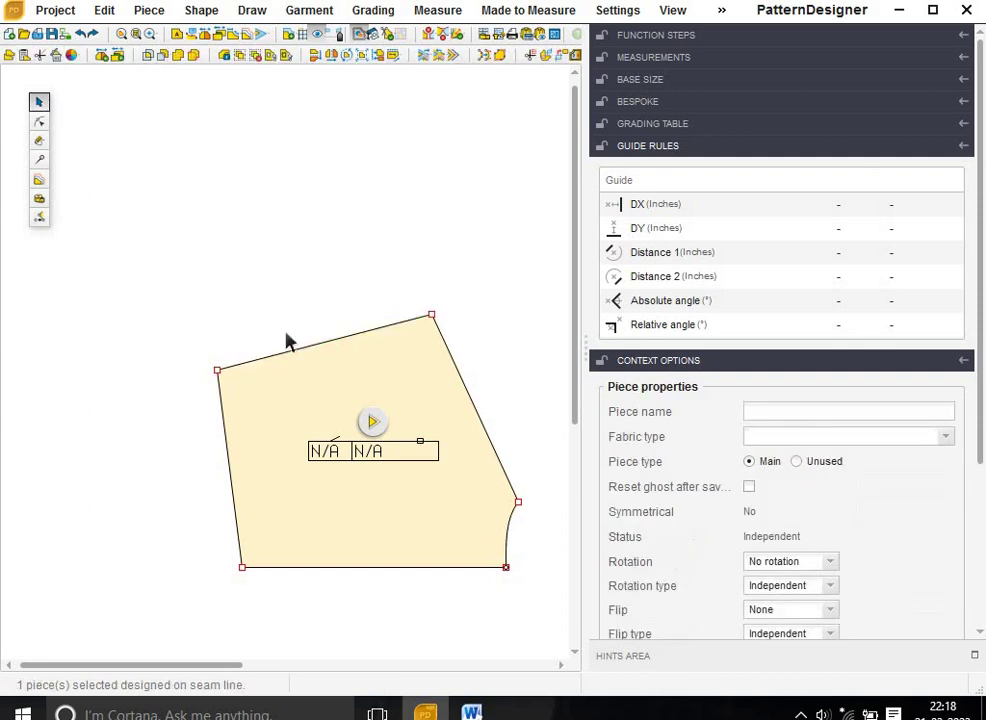
{"action": "left_click_drag", "start_coordinate": [354, 450], "coordinate": [315, 352]}
{"action": "left_click", "coordinate": [363, 583]}
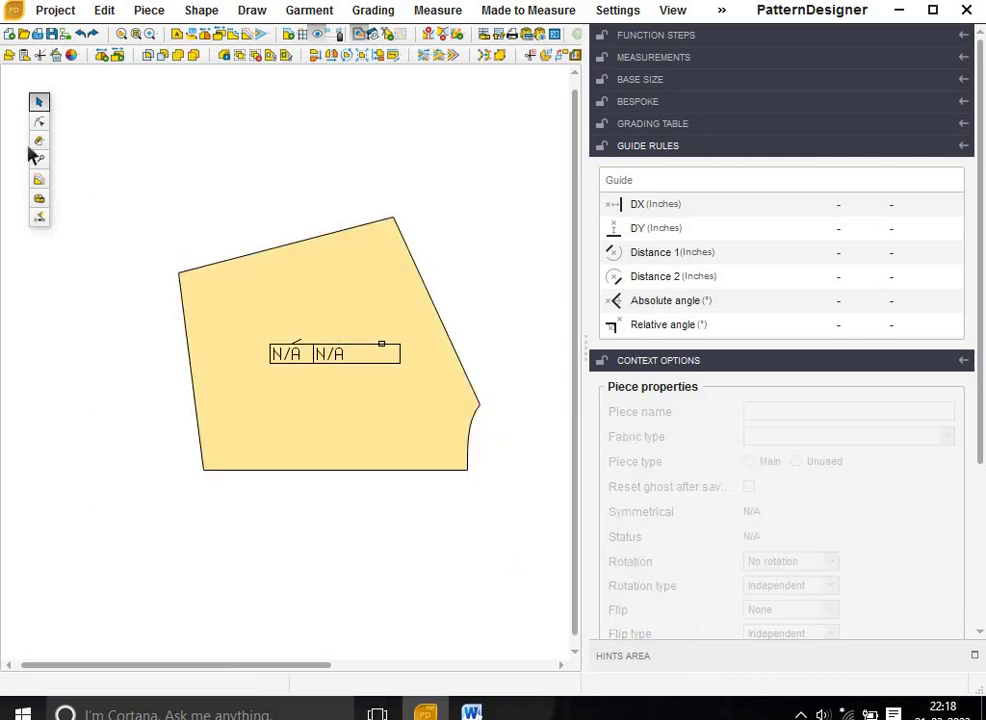
{"action": "left_click", "coordinate": [39, 160]}
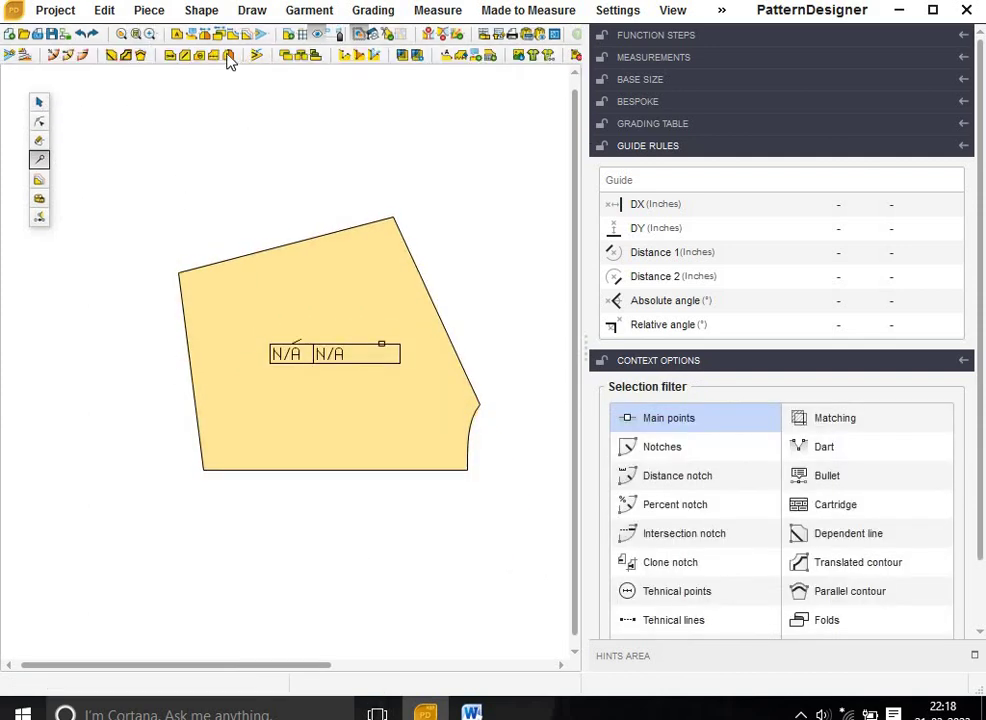
{"action": "left_click", "coordinate": [229, 56]}
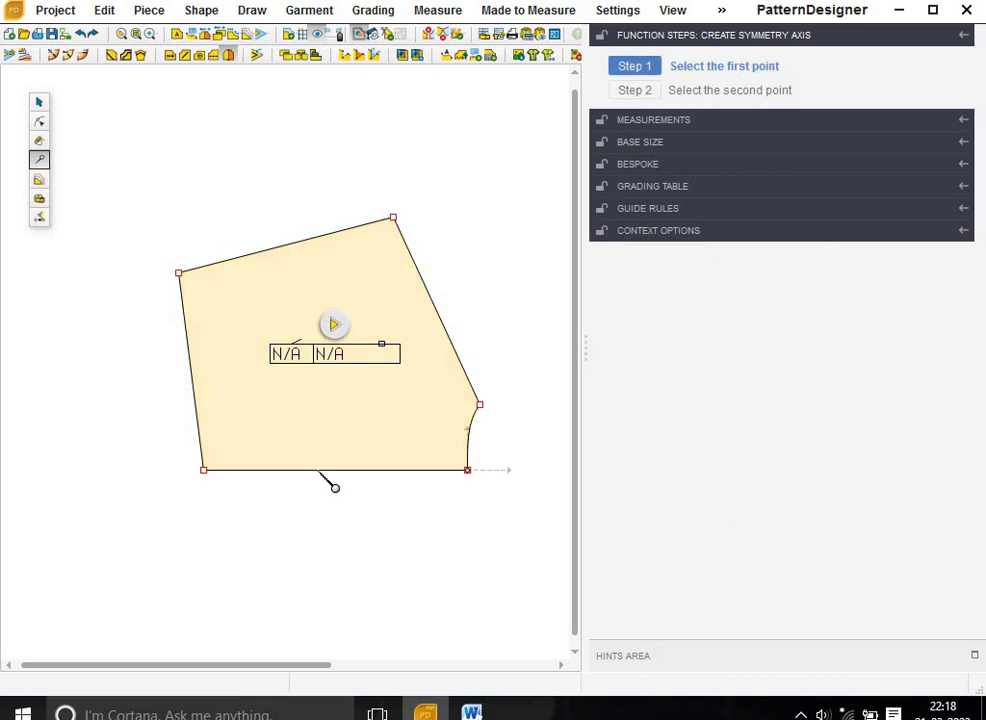
{"action": "left_click", "coordinate": [318, 467]}
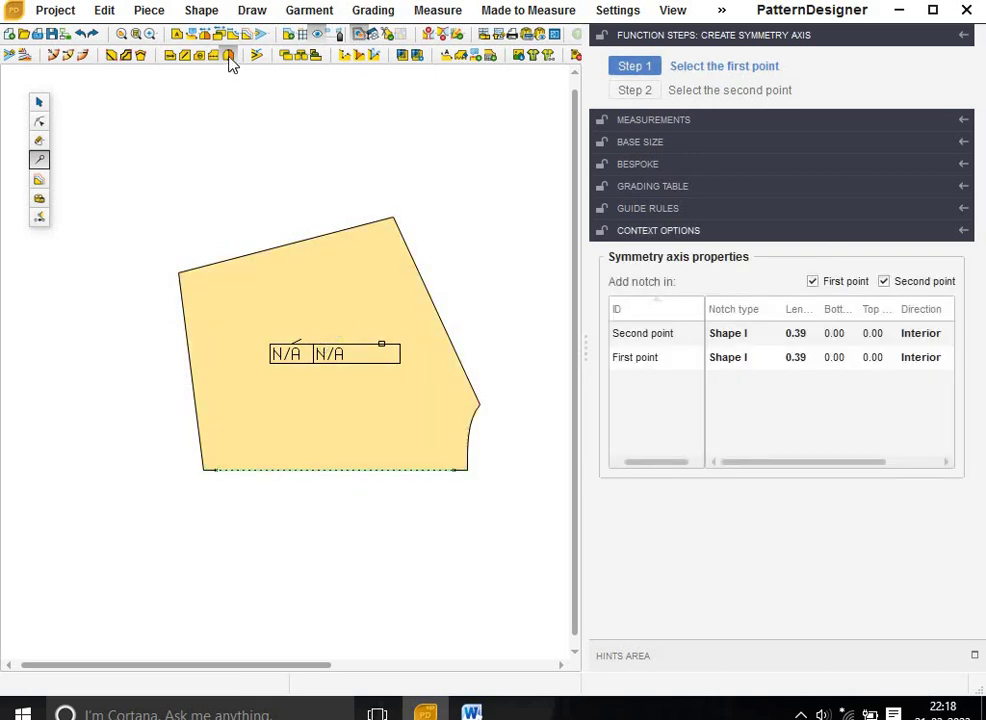
{"action": "key", "text": "Return"}
{"action": "key", "text": "Escape"}
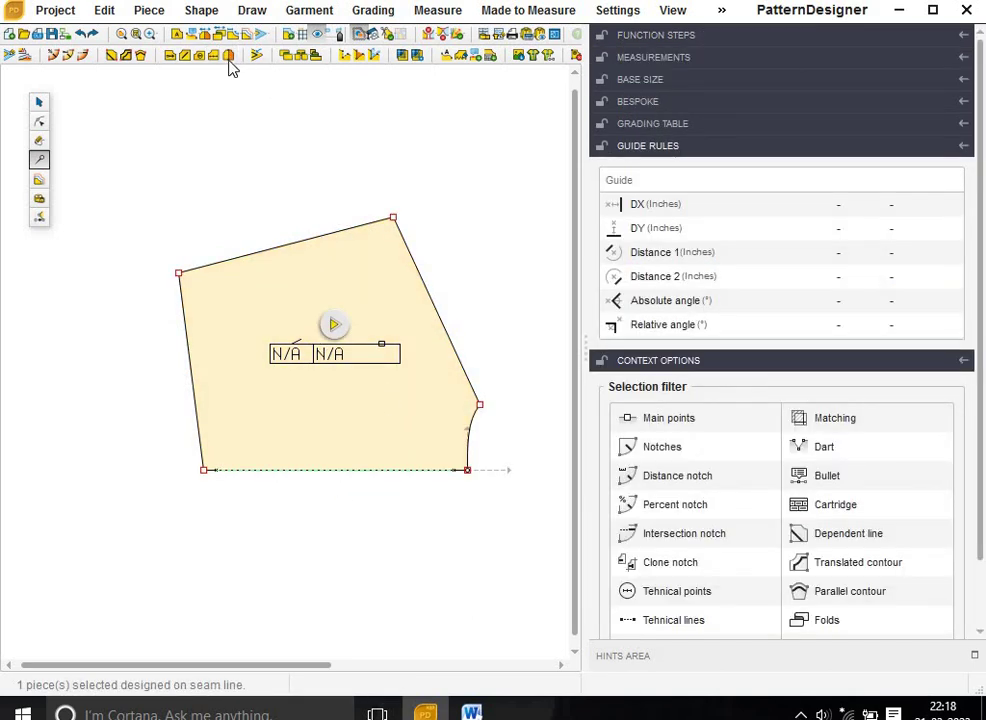
- Retry the symmetry axis command, then reselect the piece and nudge it slightly left
{"action": "left_click", "coordinate": [228, 56]}
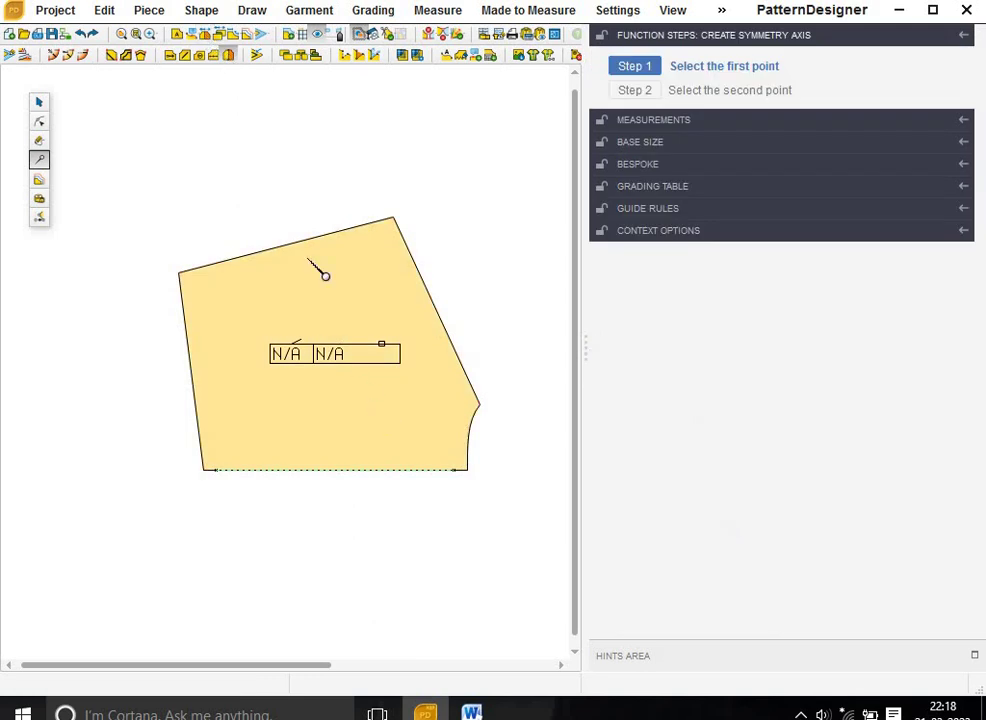
{"action": "left_click", "coordinate": [228, 56]}
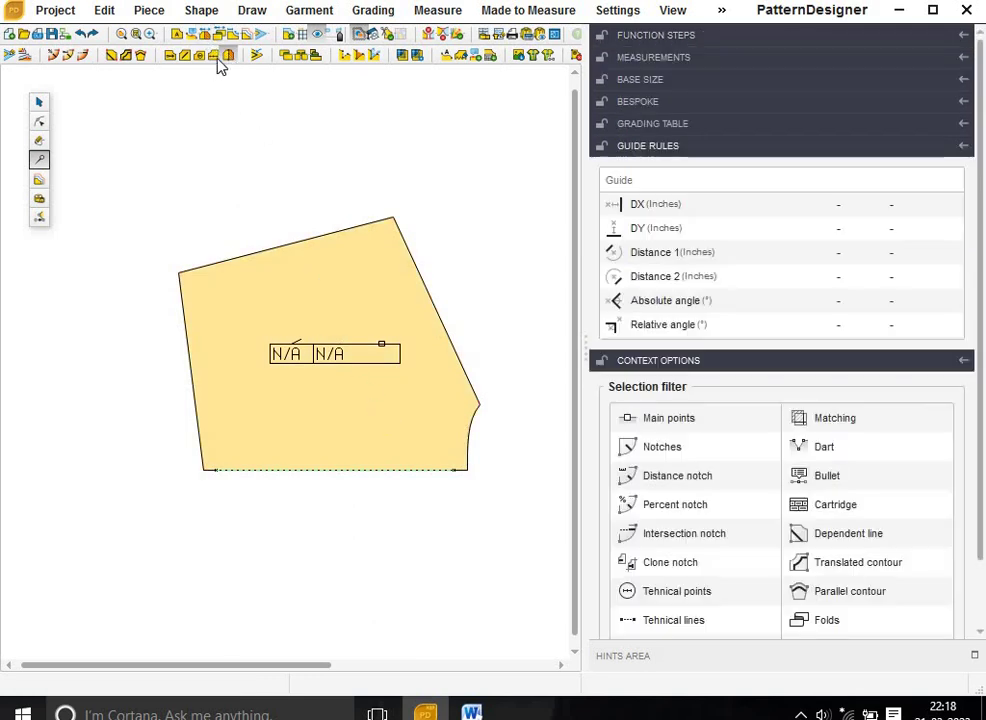
{"action": "left_click", "coordinate": [40, 102]}
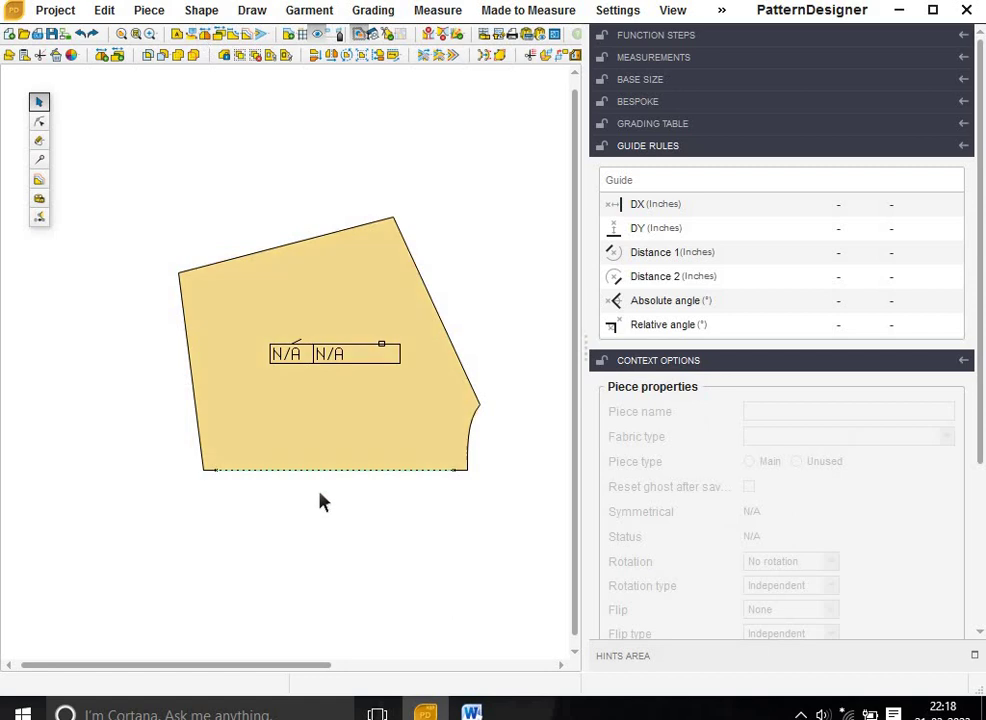
{"action": "left_click", "coordinate": [310, 447]}
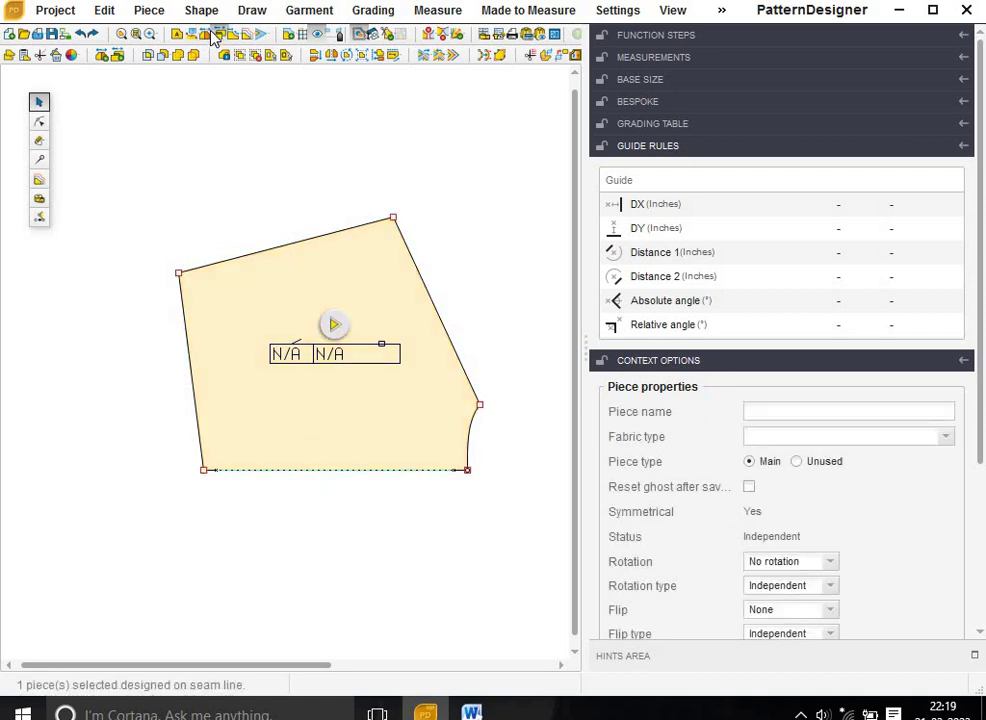
{"action": "left_click", "coordinate": [40, 160]}
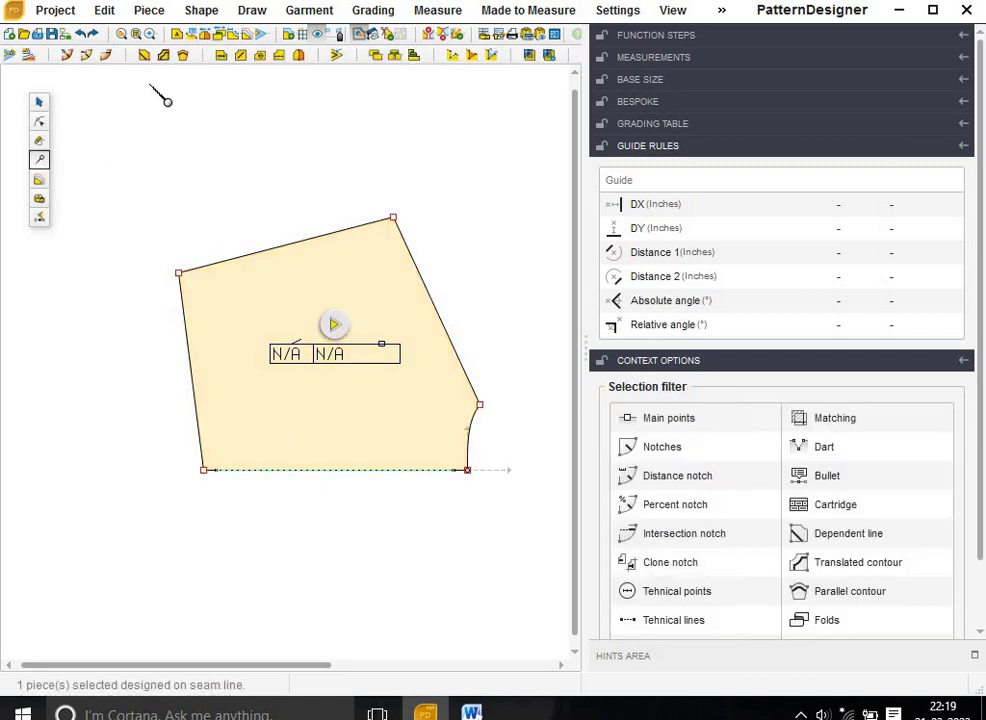
{"action": "left_click", "coordinate": [300, 56]}
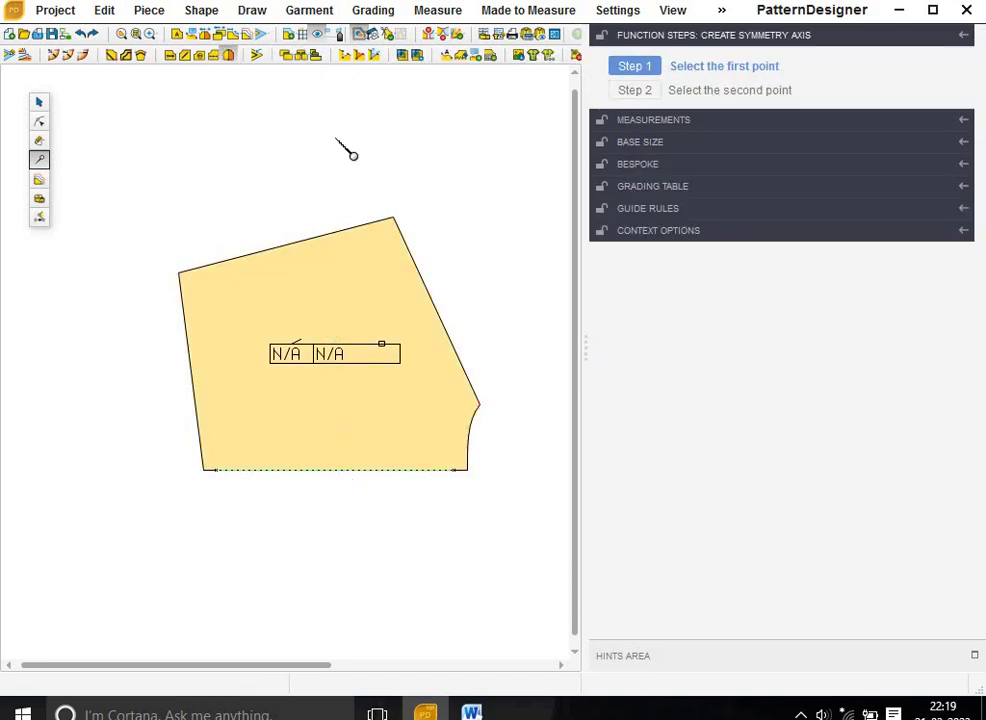
{"action": "key", "text": "Escape"}
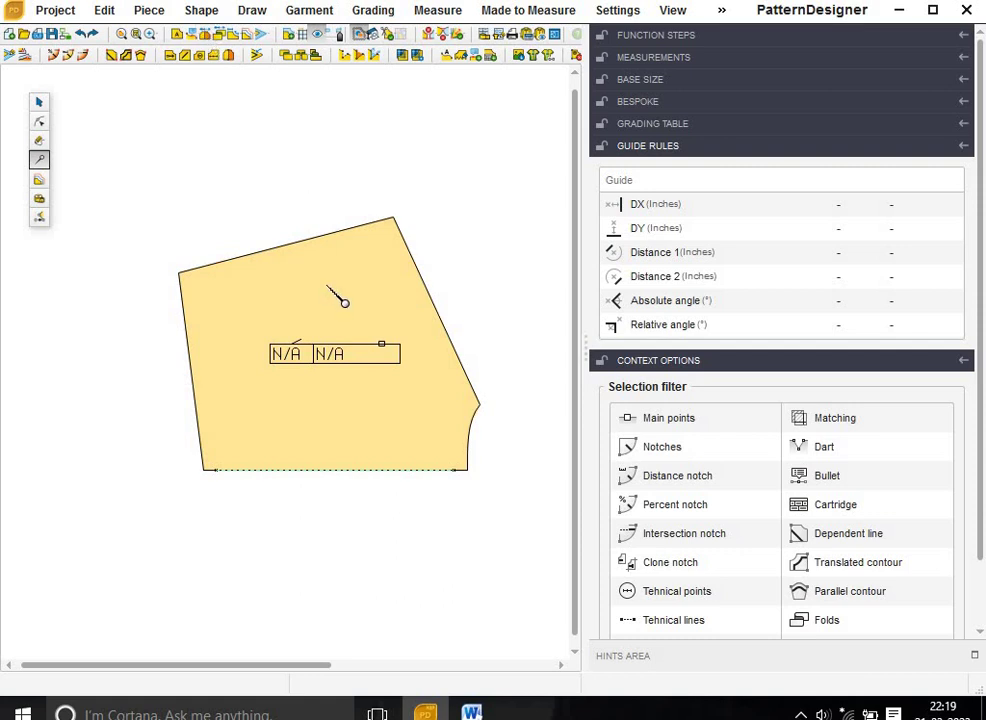
{"action": "left_click", "coordinate": [341, 293]}
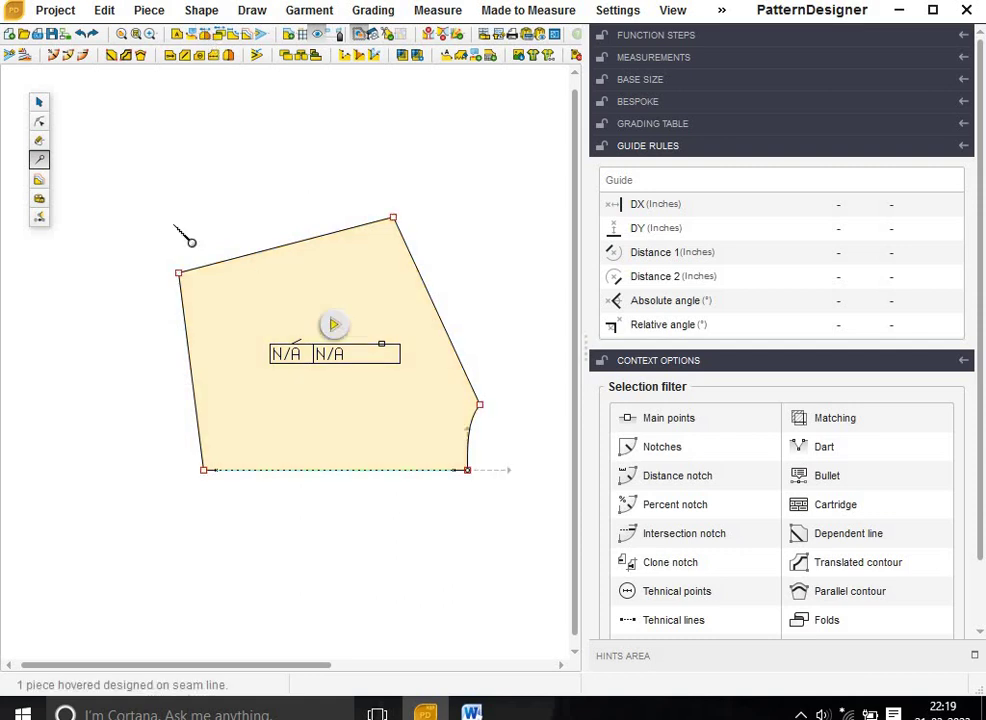
{"action": "left_click", "coordinate": [39, 101]}
{"action": "left_click", "coordinate": [270, 330]}
{"action": "left_click_drag", "start_coordinate": [270, 330], "coordinate": [266, 332]}
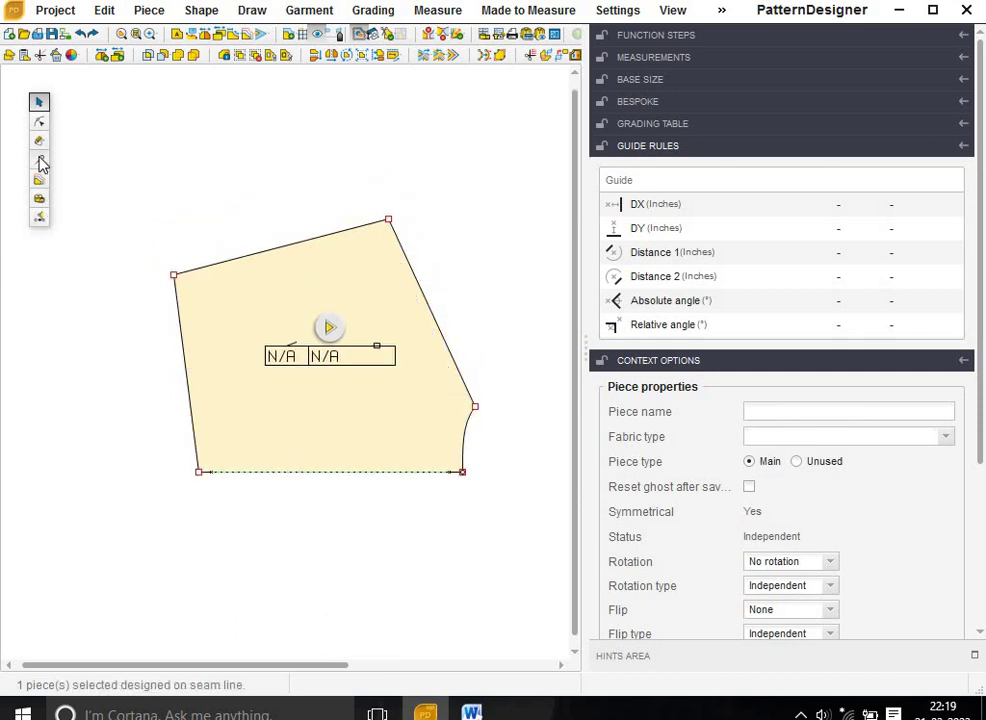
- Make the bottom edge the symmetry axis and unfold the piece into a full mirrored shape
{"action": "left_click", "coordinate": [39, 159]}
{"action": "left_click", "coordinate": [273, 476]}
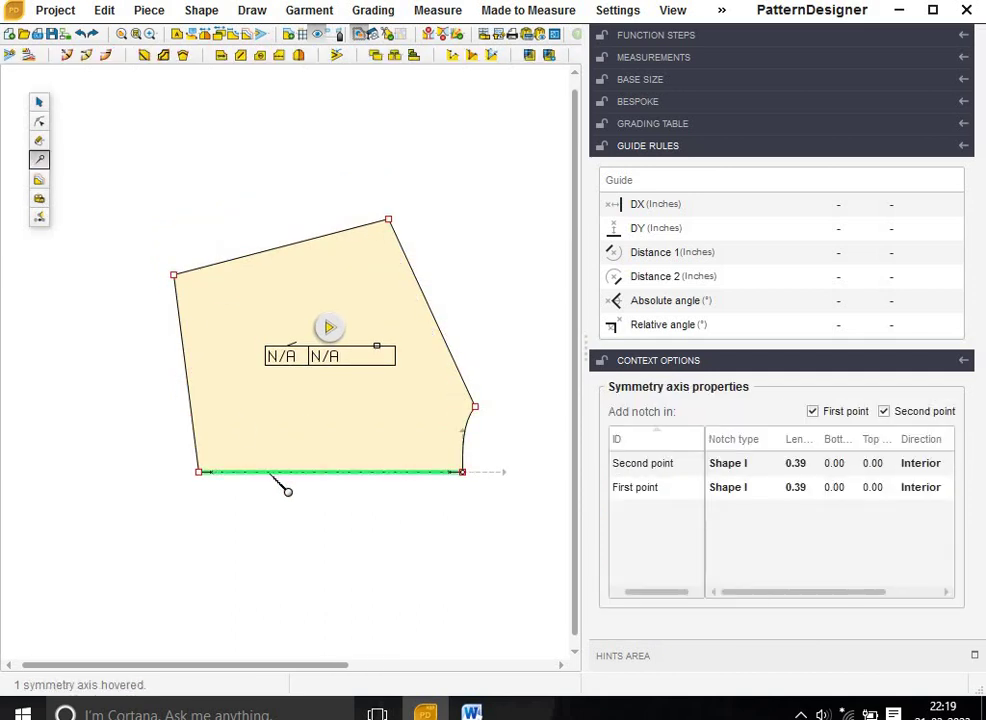
{"action": "left_click", "coordinate": [287, 490]}
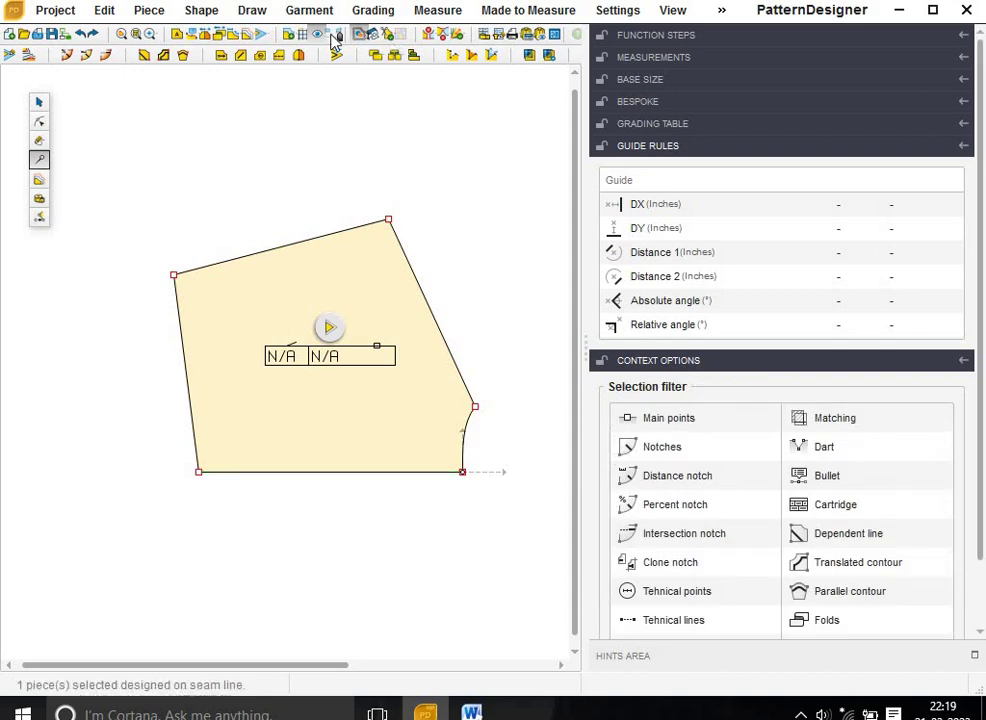
{"action": "left_click", "coordinate": [298, 56]}
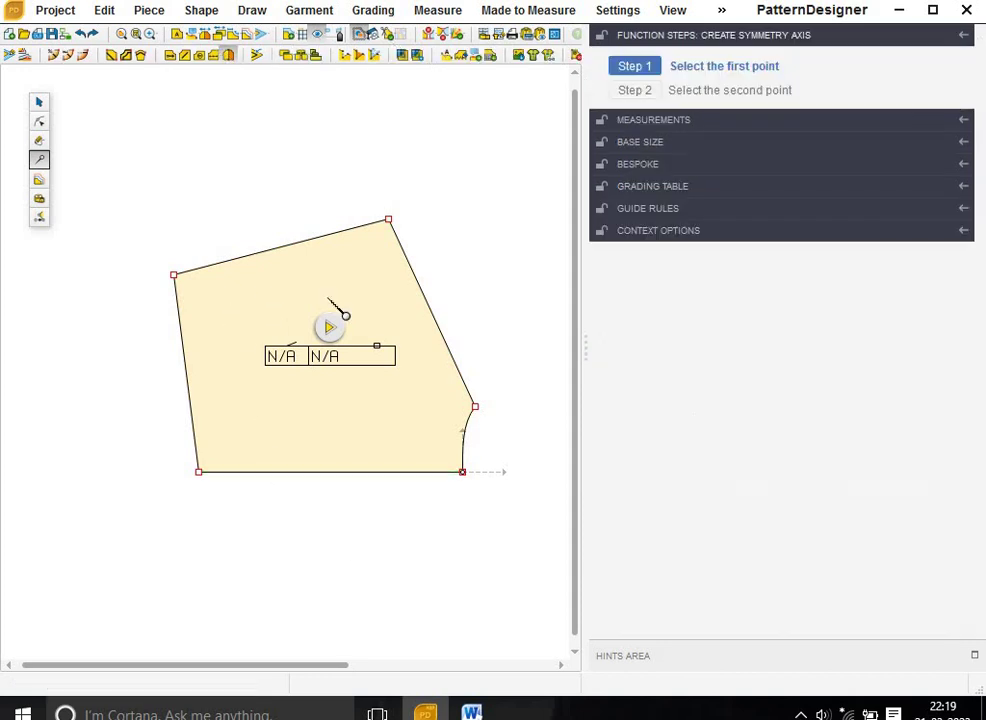
{"action": "left_click", "coordinate": [335, 475]}
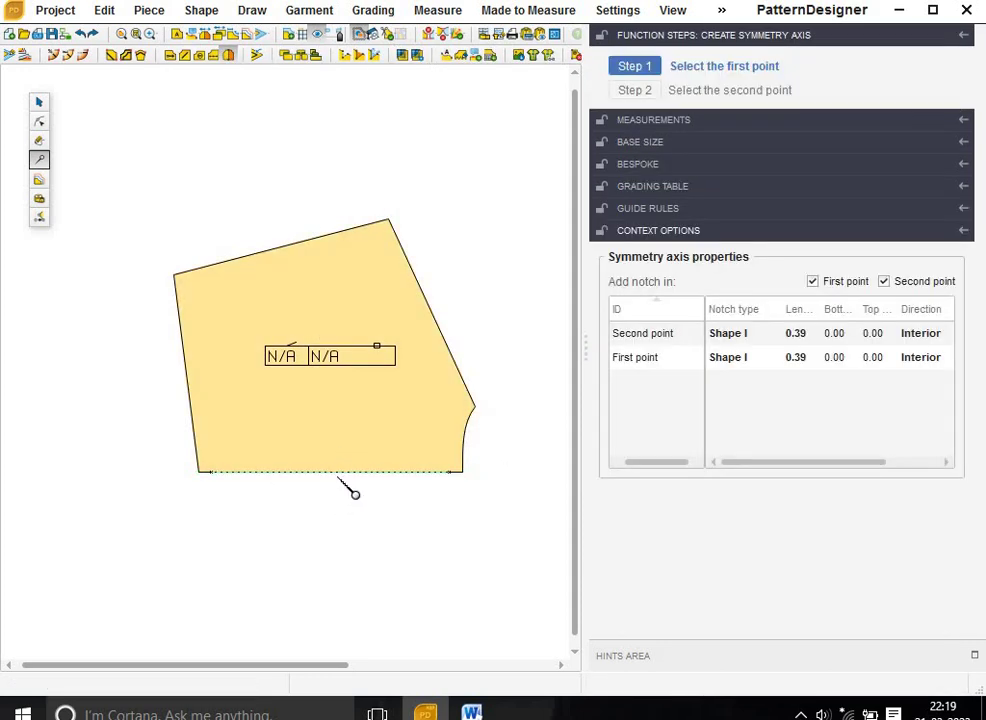
{"action": "key", "text": "Escape"}
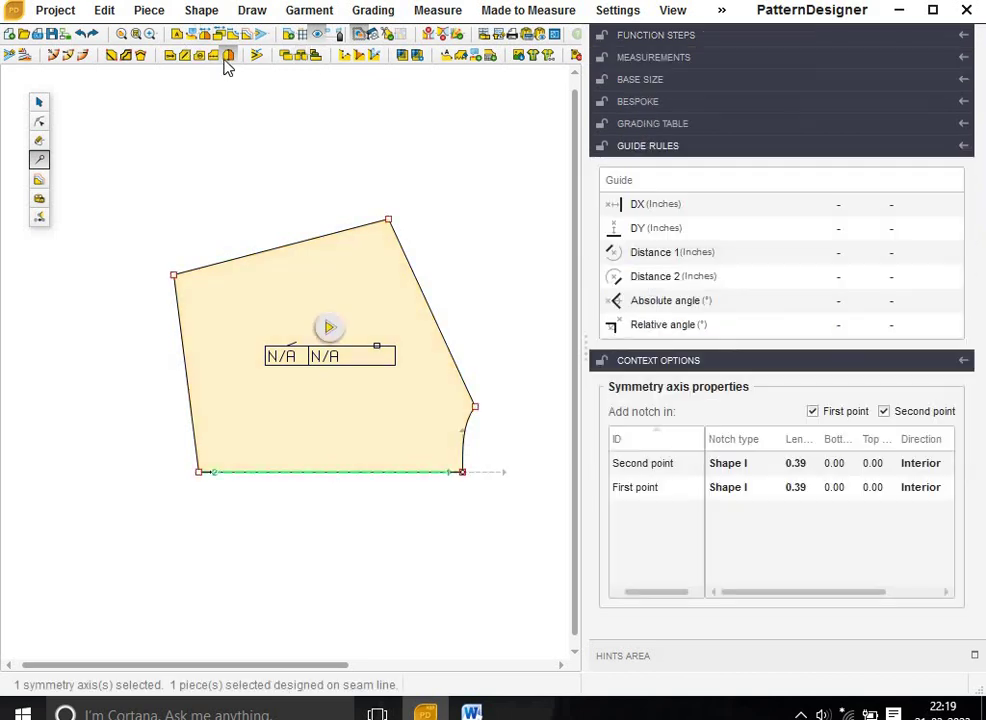
{"action": "left_click", "coordinate": [209, 40]}
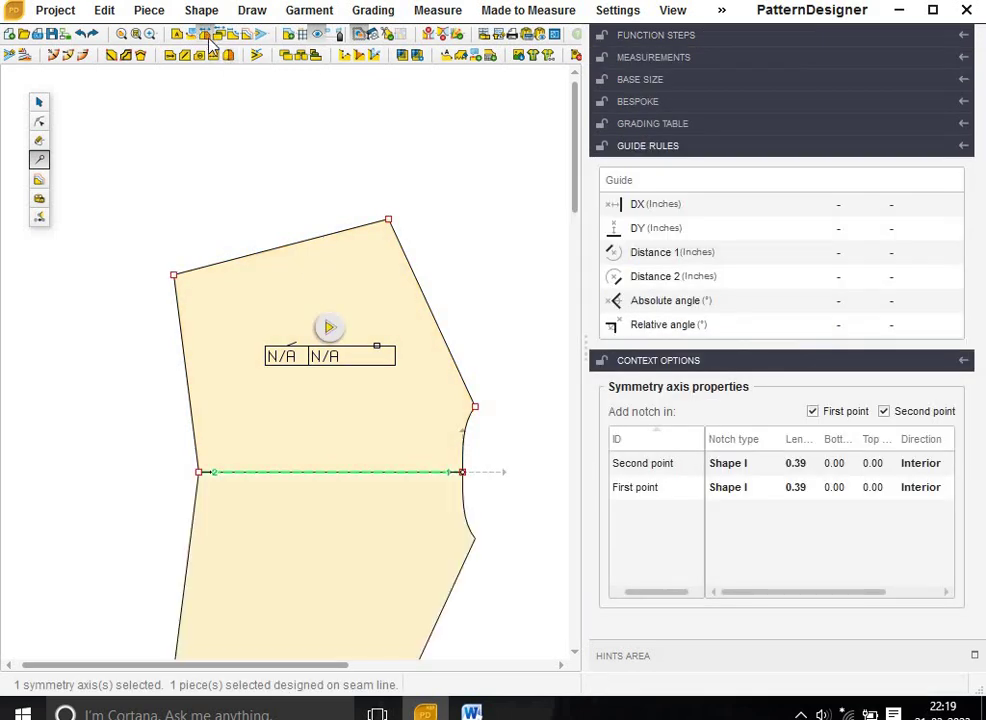
{"action": "scroll", "coordinate": [462, 506], "scroll_direction": "down", "scroll_amount": 1}
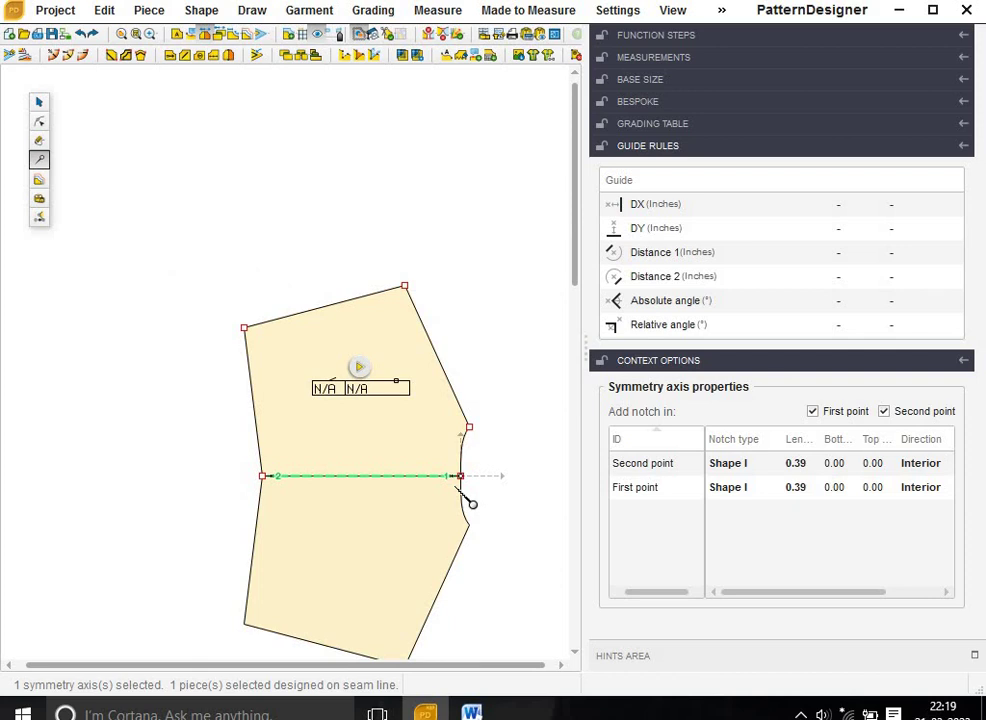
{"action": "left_click", "coordinate": [40, 123]}
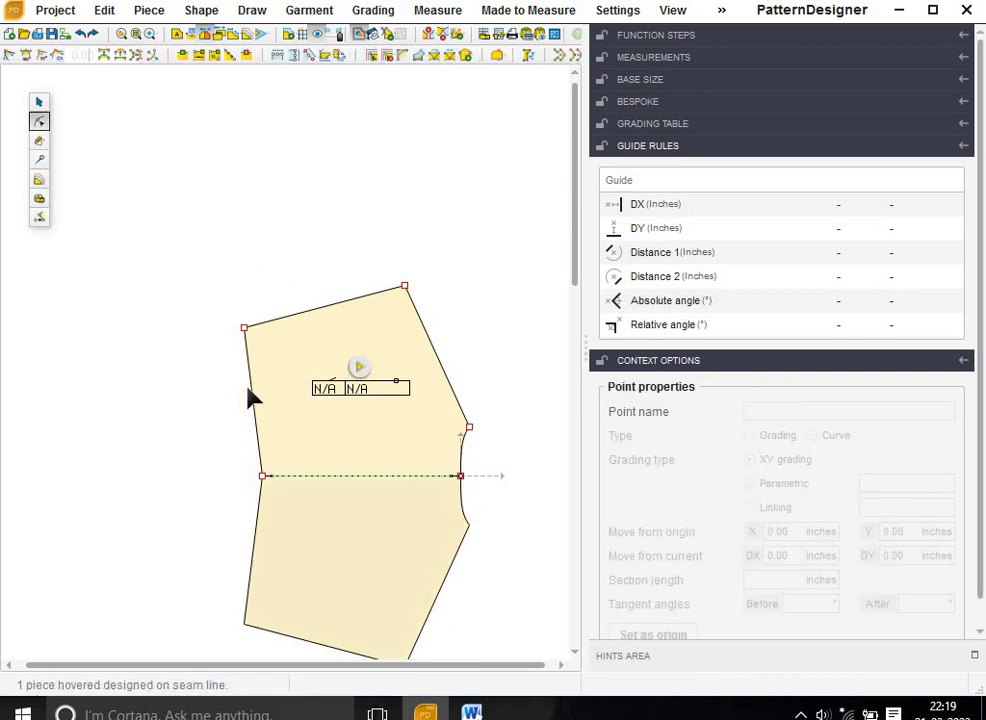
- Add points along the upper left edge and start bending it into a curve
{"action": "left_click", "coordinate": [220, 337]}
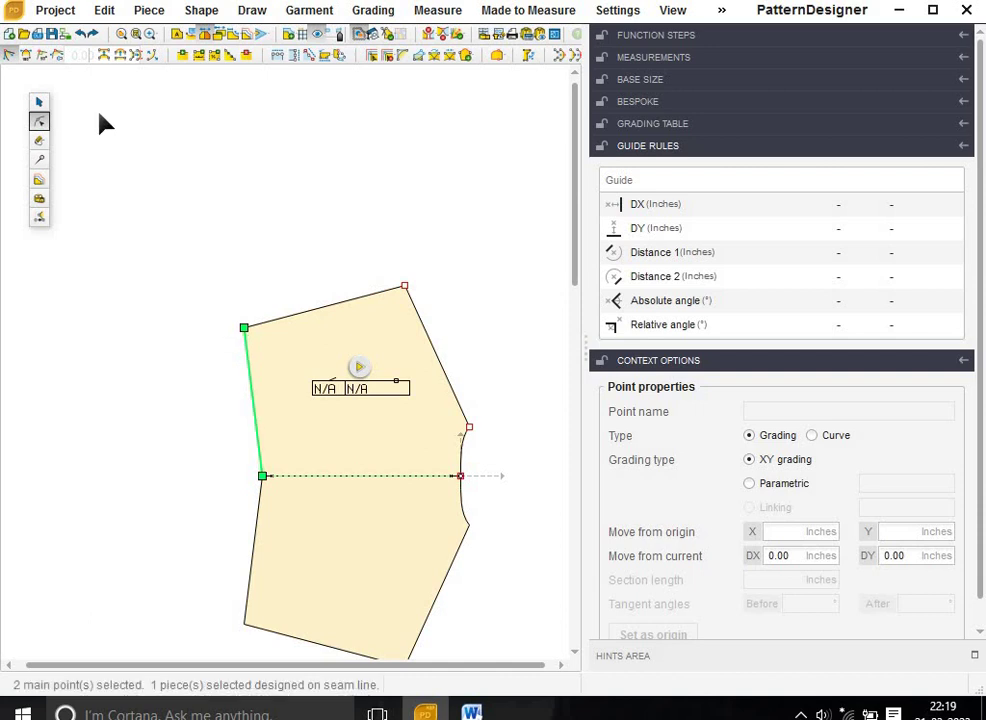
{"action": "left_click", "coordinate": [124, 56]}
{"action": "left_click_drag", "start_coordinate": [209, 400], "coordinate": [297, 495]}
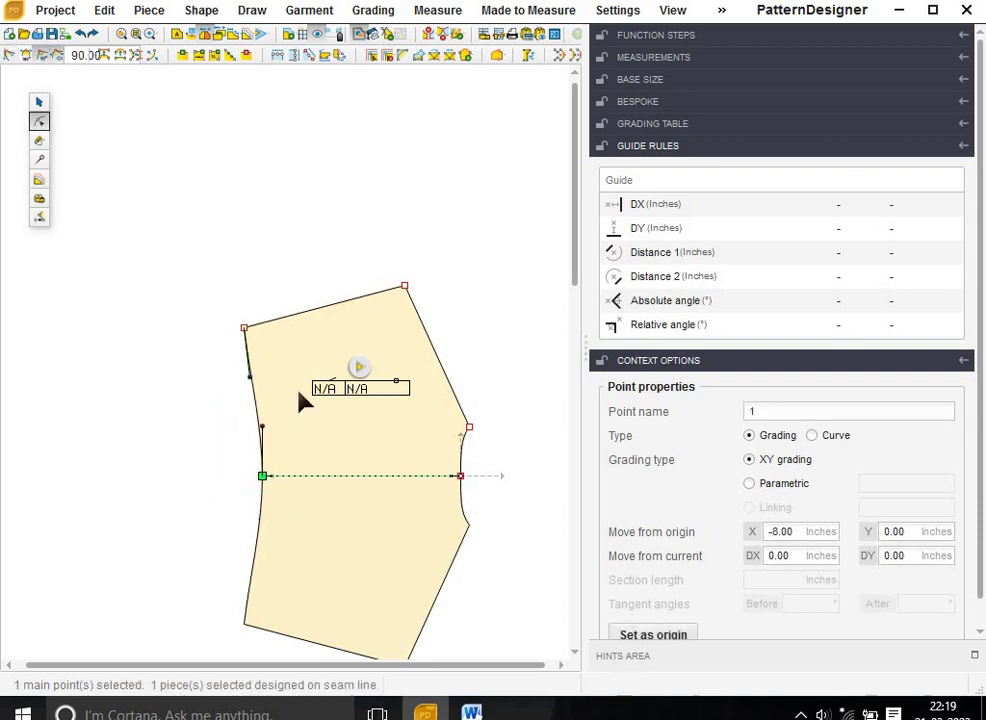
{"action": "left_click", "coordinate": [254, 393]}
{"action": "scroll", "coordinate": [251, 388], "scroll_direction": "up", "scroll_amount": 2}
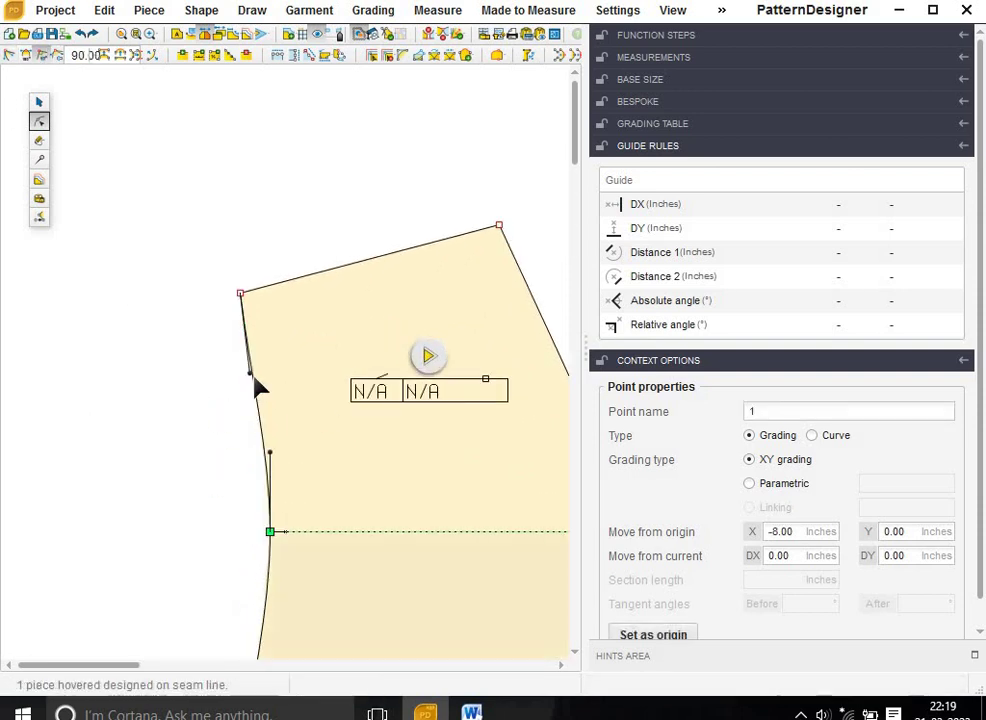
- Move the left-edge point so the seam bows gently inward across the fold
{"action": "left_click", "coordinate": [255, 385]}
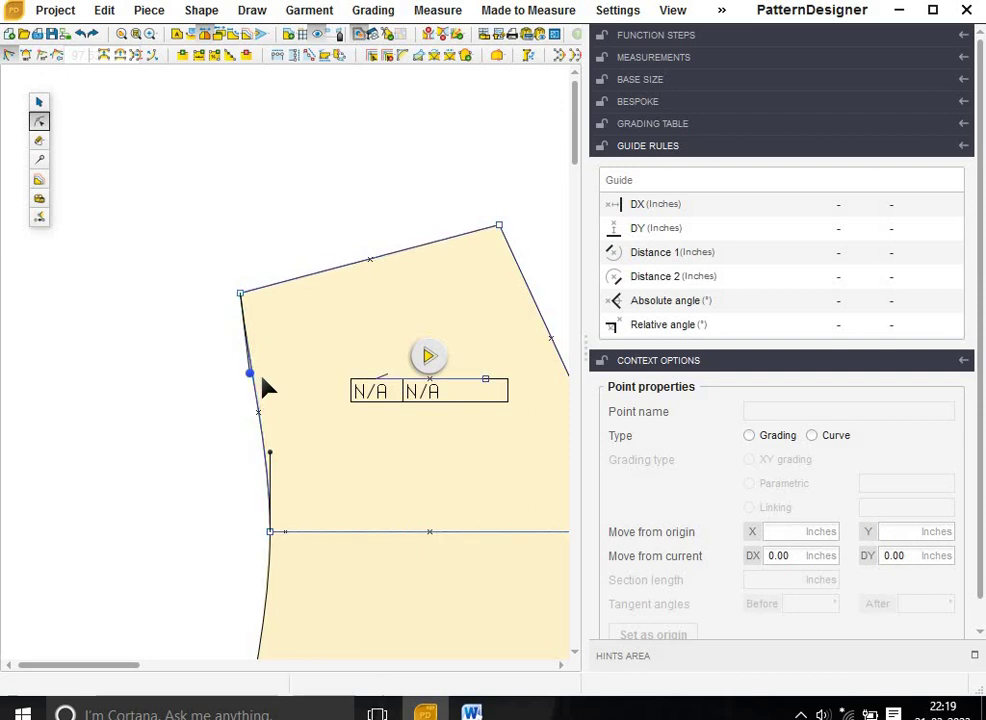
{"action": "scroll", "coordinate": [286, 429], "scroll_direction": "down", "scroll_amount": 1}
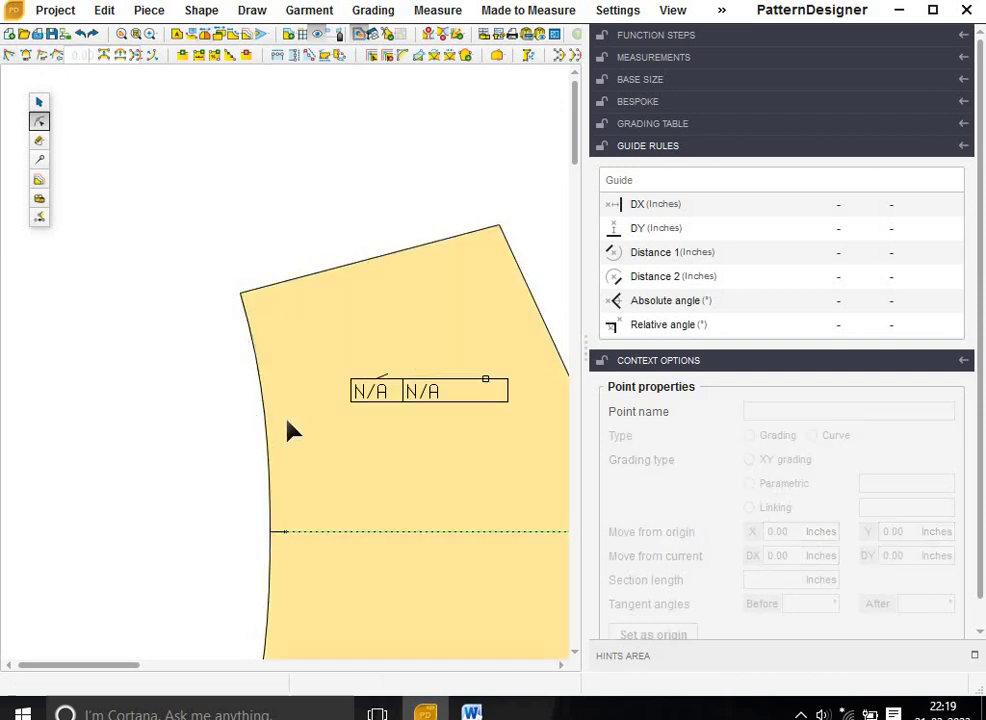
{"action": "scroll", "coordinate": [286, 429], "scroll_direction": "down", "scroll_amount": 1}
{"action": "scroll", "coordinate": [300, 430], "scroll_direction": "down", "scroll_amount": 1}
{"action": "scroll", "coordinate": [320, 432], "scroll_direction": "up", "scroll_amount": 3}
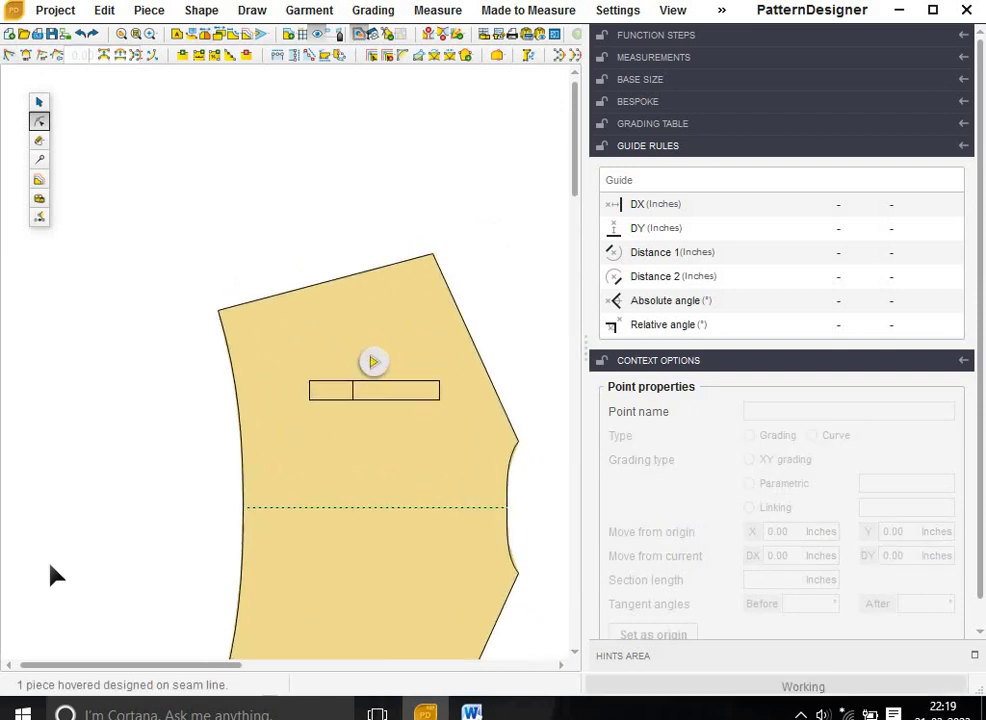
{"action": "left_click_drag", "start_coordinate": [168, 466], "coordinate": [262, 560]}
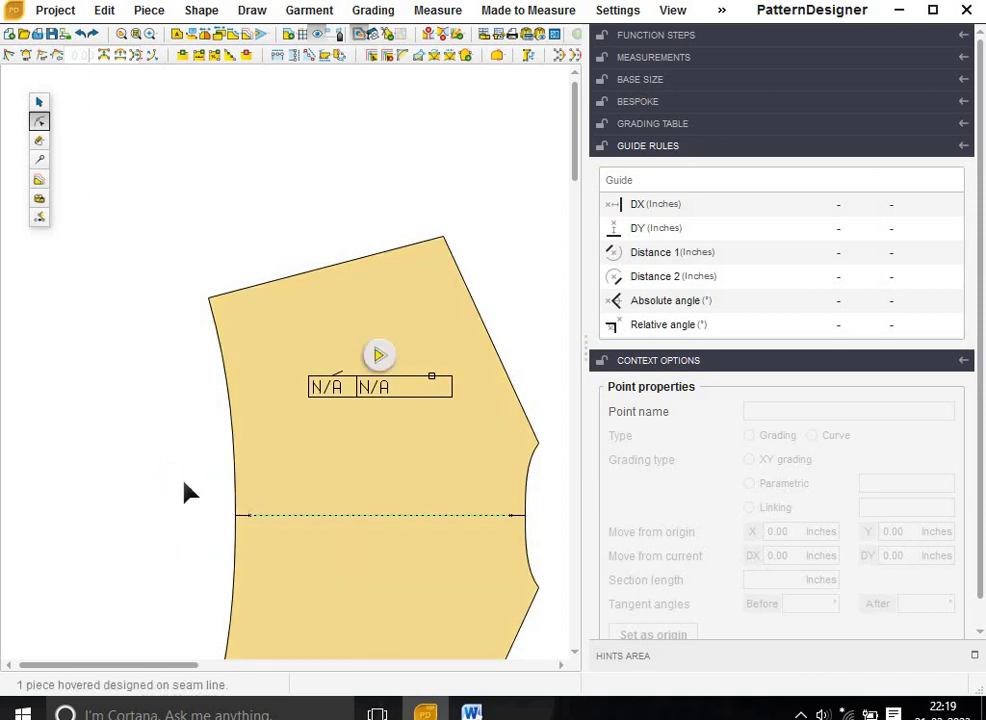
{"action": "left_click_drag", "start_coordinate": [187, 489], "coordinate": [260, 557]}
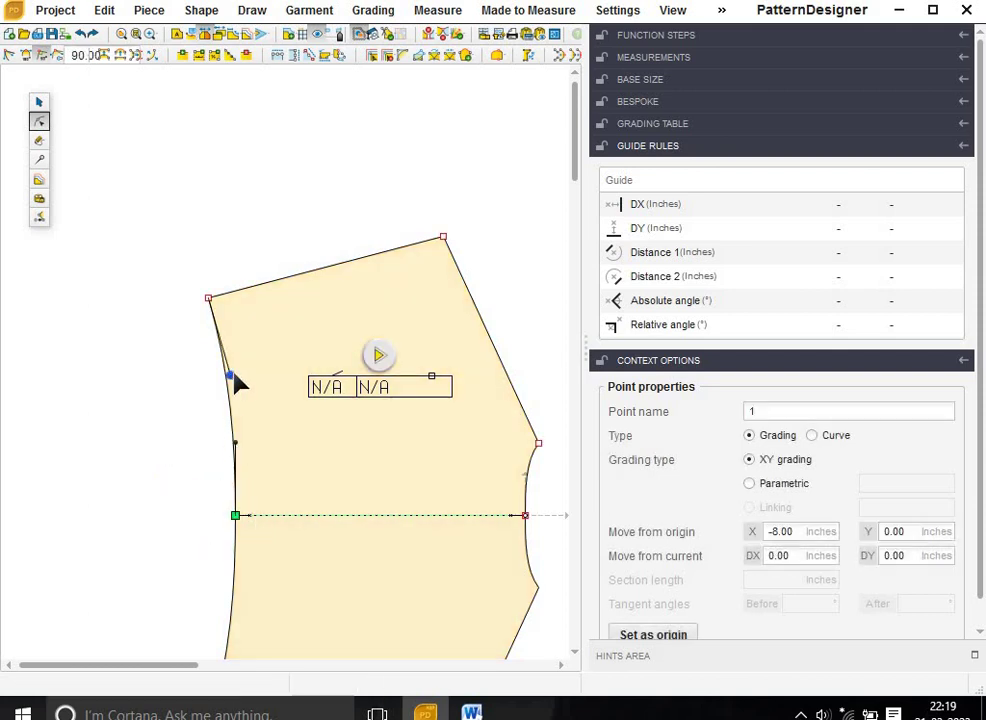
{"action": "left_click", "coordinate": [231, 379]}
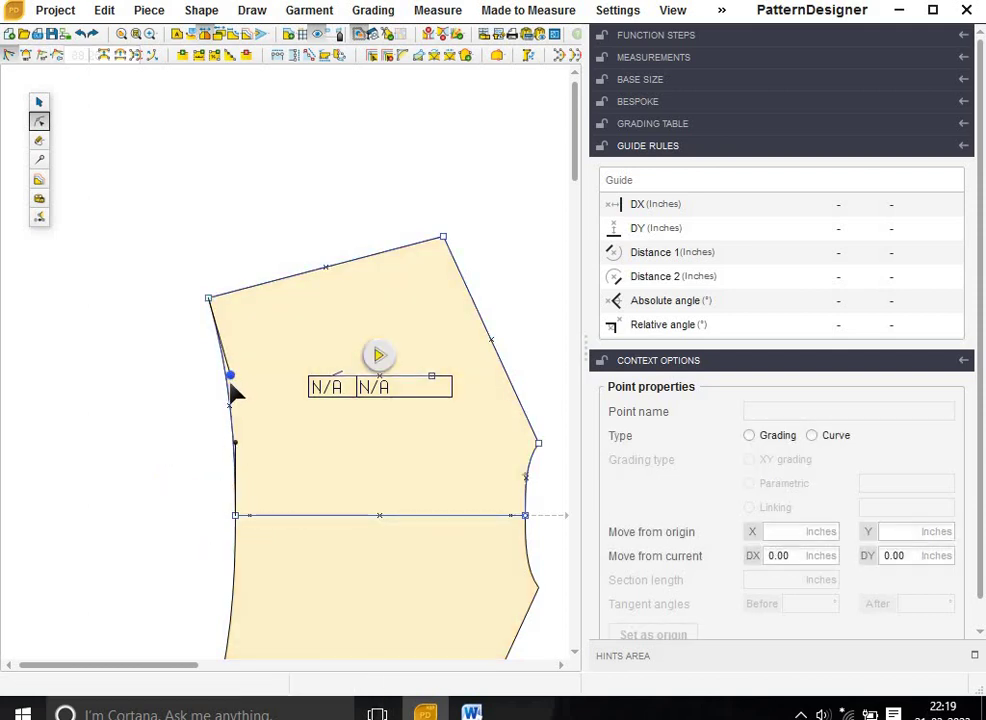
{"action": "left_click", "coordinate": [231, 390]}
{"action": "scroll", "coordinate": [295, 480], "scroll_direction": "down", "scroll_amount": 1}
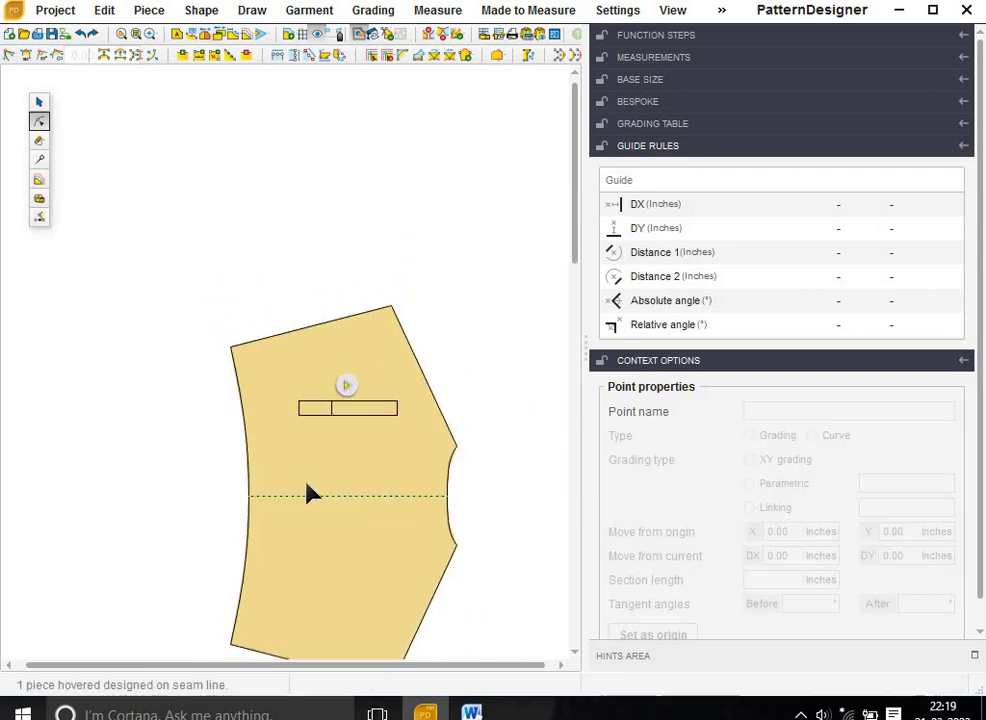
{"action": "left_click", "coordinate": [308, 494]}
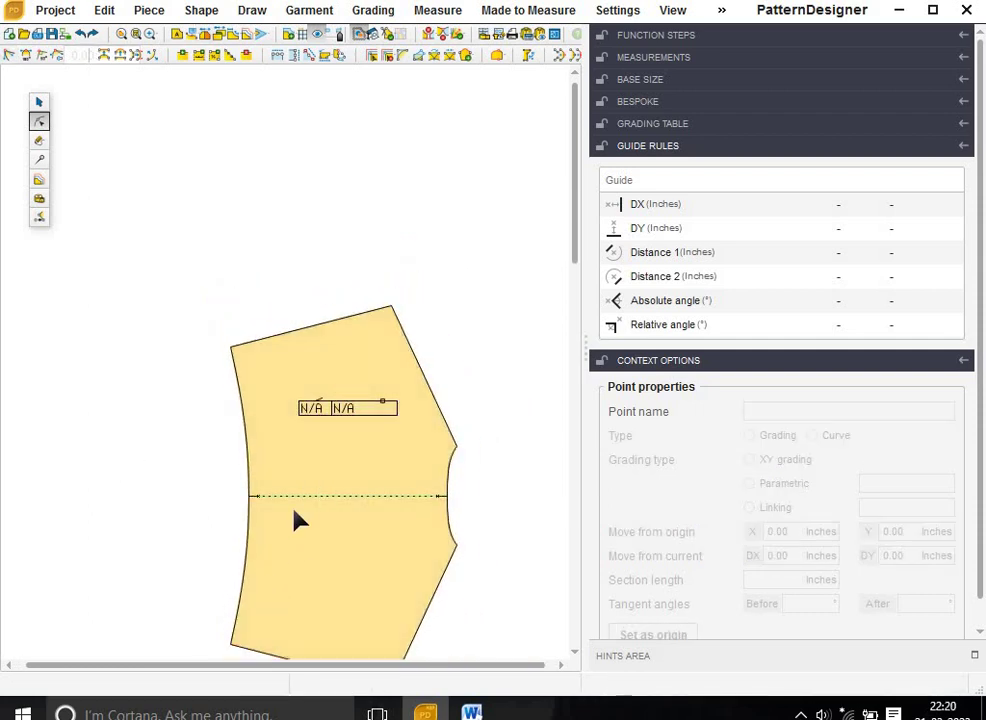
- Name the mirrored piece 'back' and duplicate it
{"action": "left_click", "coordinate": [477, 467]}
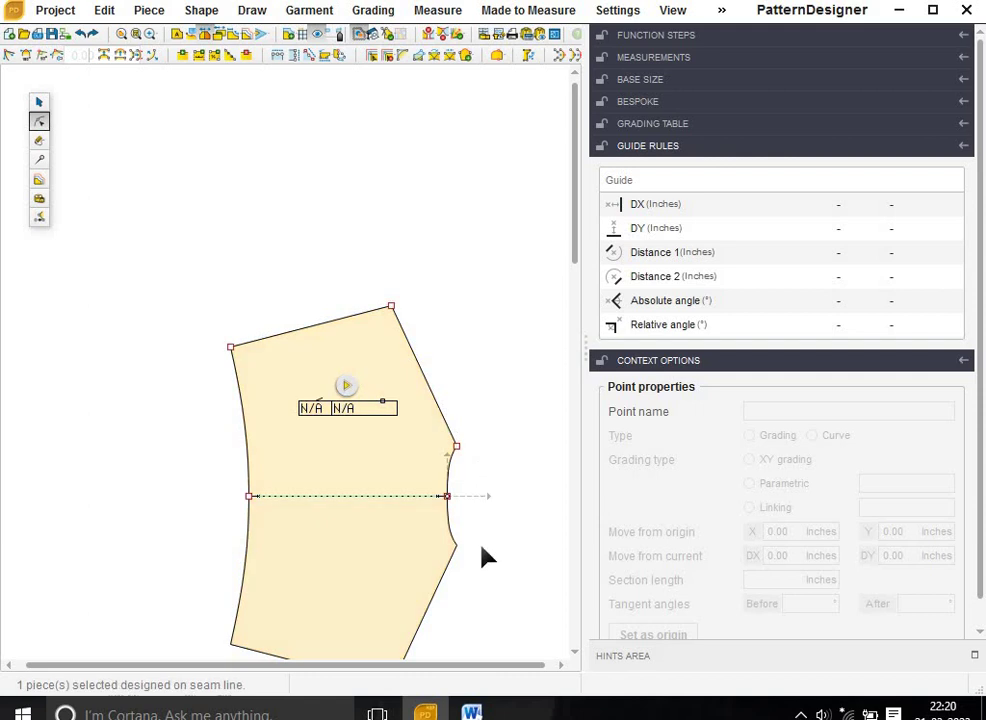
{"action": "scroll", "coordinate": [487, 523], "scroll_direction": "down", "scroll_amount": 1}
{"action": "scroll", "coordinate": [528, 550], "scroll_direction": "up", "scroll_amount": 1}
{"action": "scroll", "coordinate": [385, 456], "scroll_direction": "up", "scroll_amount": 1}
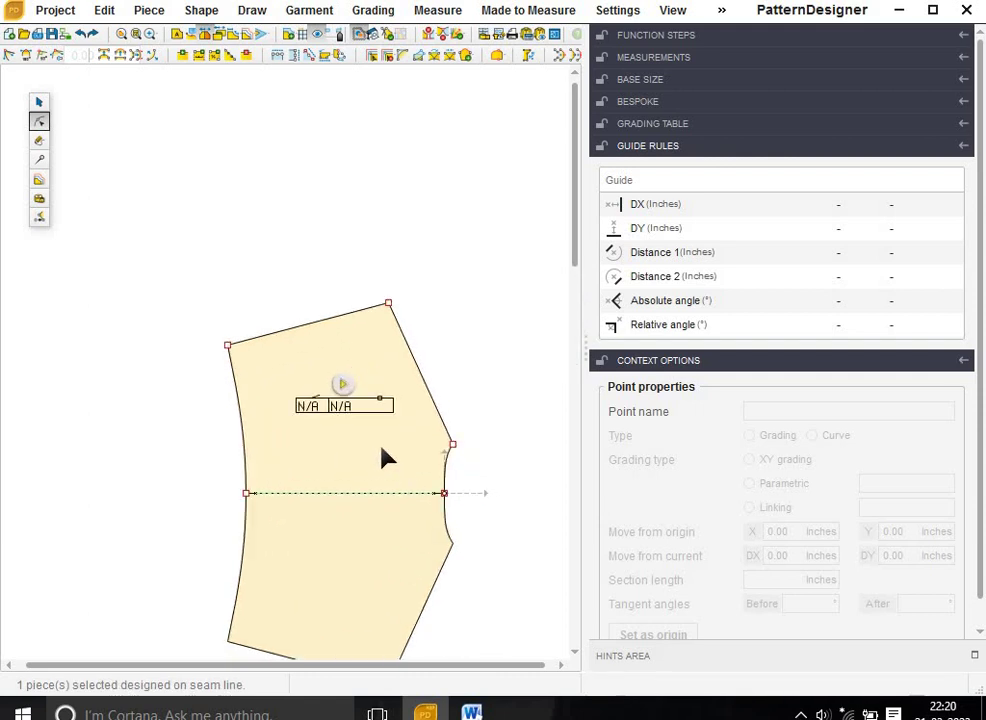
{"action": "left_click", "coordinate": [39, 102]}
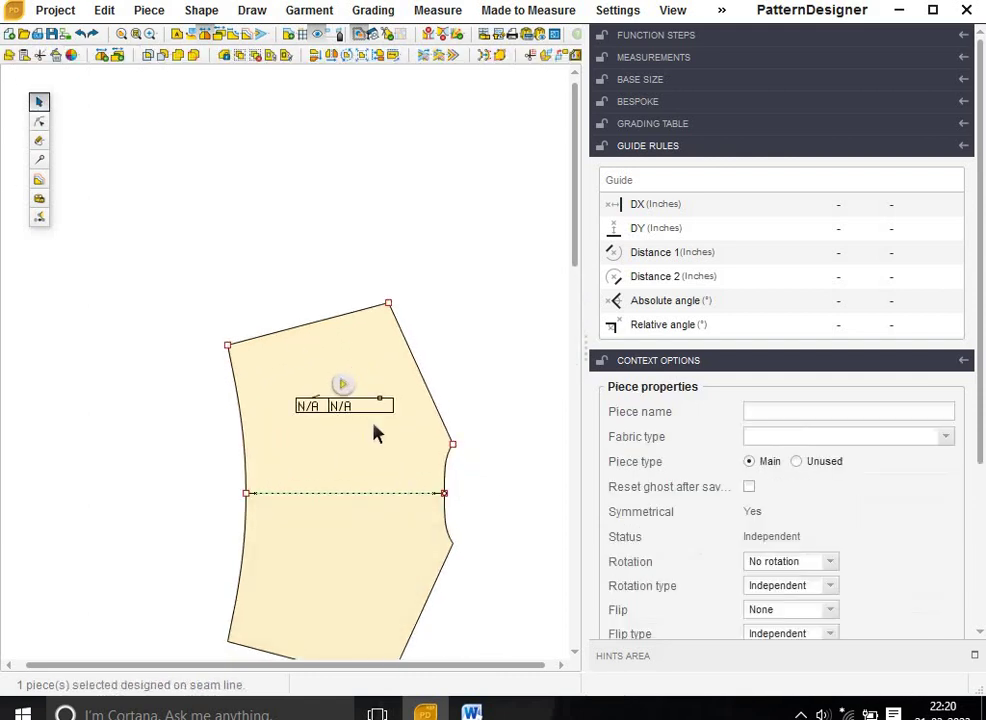
{"action": "left_click", "coordinate": [824, 408]}
{"action": "type", "text": "back"}
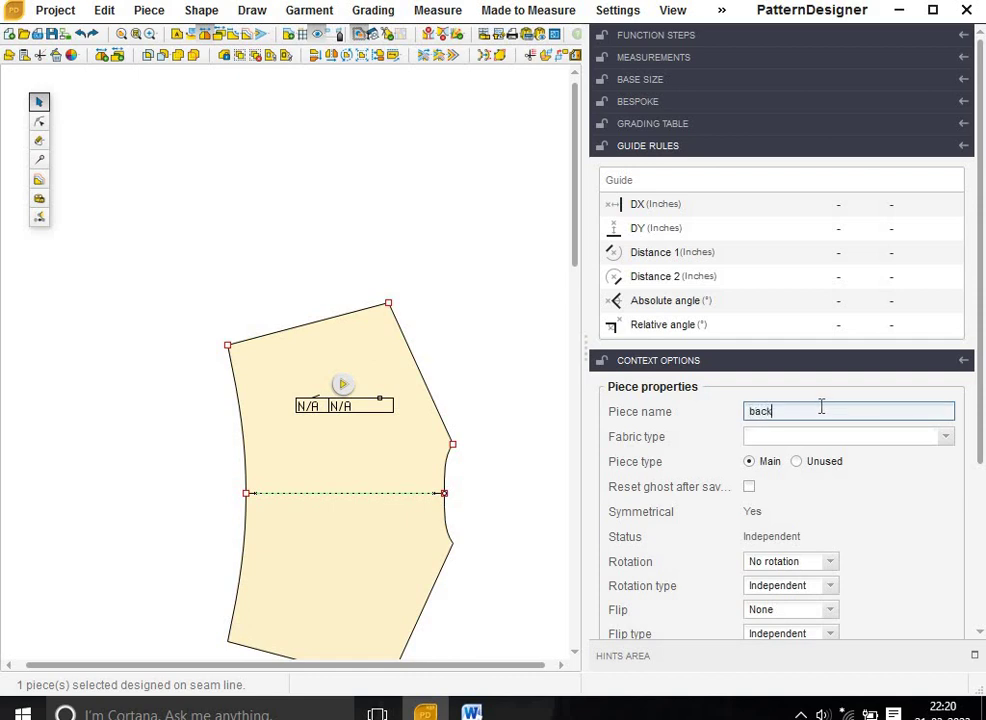
{"action": "key", "text": "Return"}
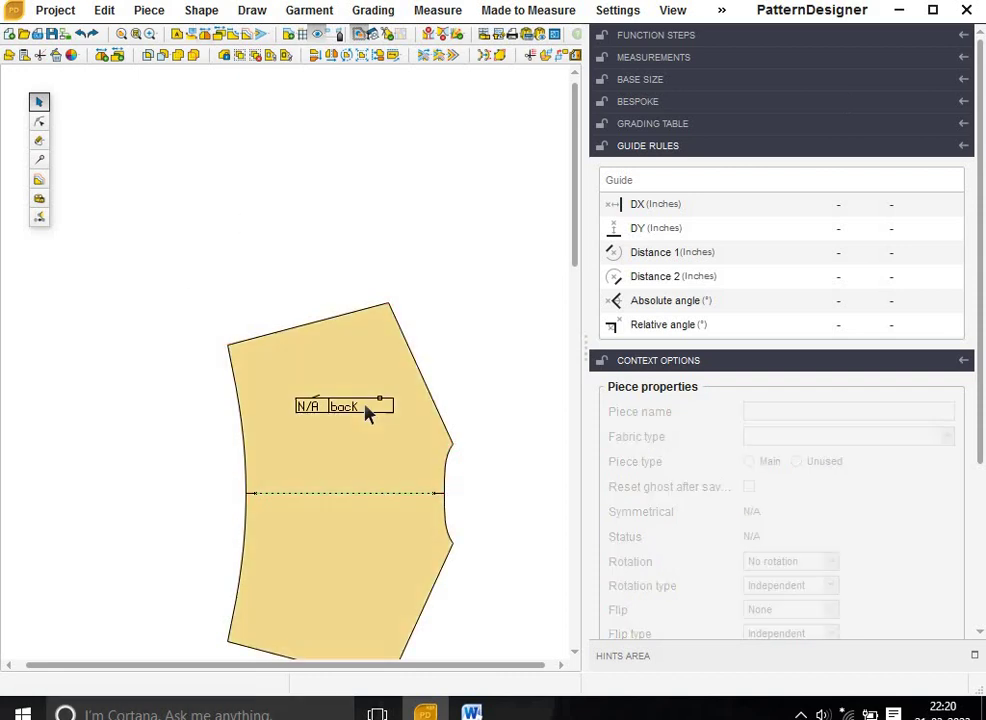
{"action": "left_click", "coordinate": [22, 55]}
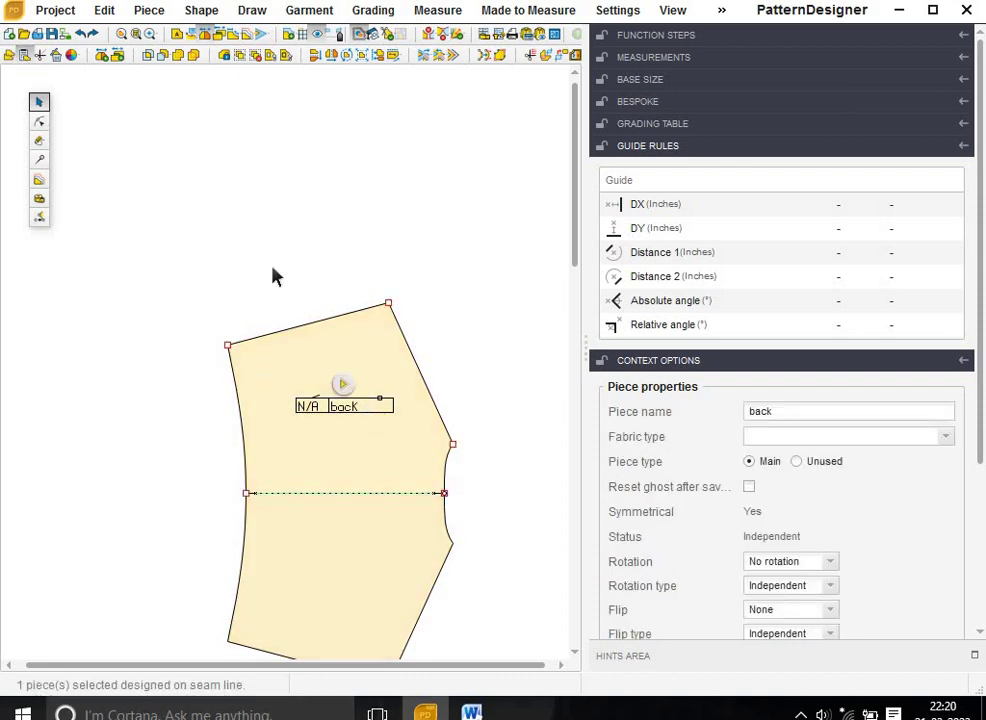
- Place 'Copy of back', set the back piece over it, and switch to the Word notes
{"action": "left_click", "coordinate": [370, 430]}
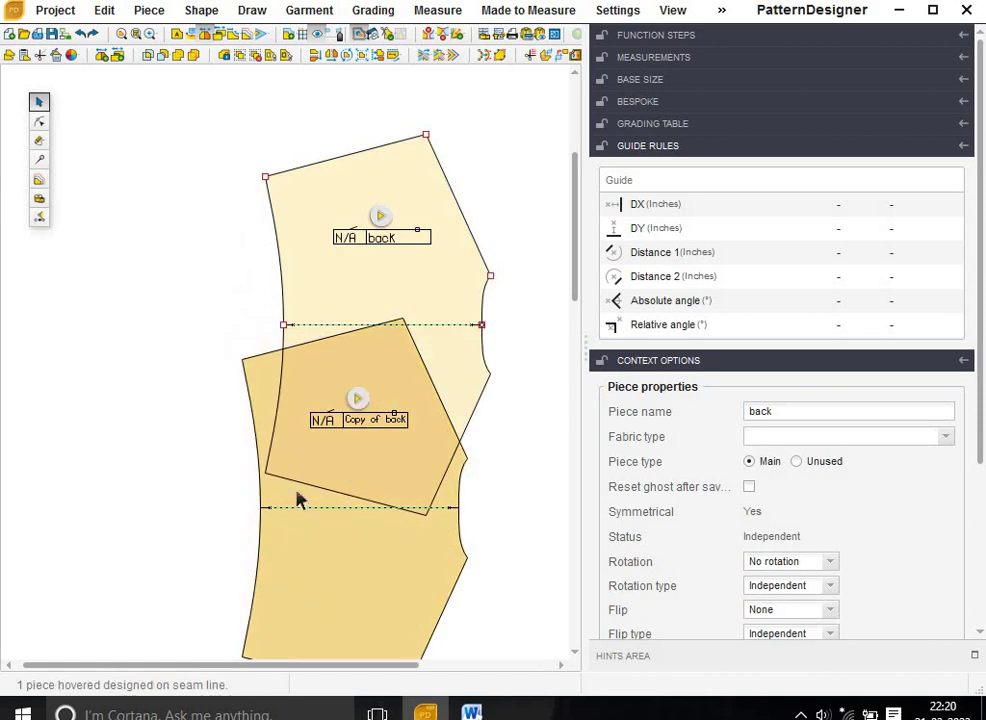
{"action": "left_click", "coordinate": [90, 458]}
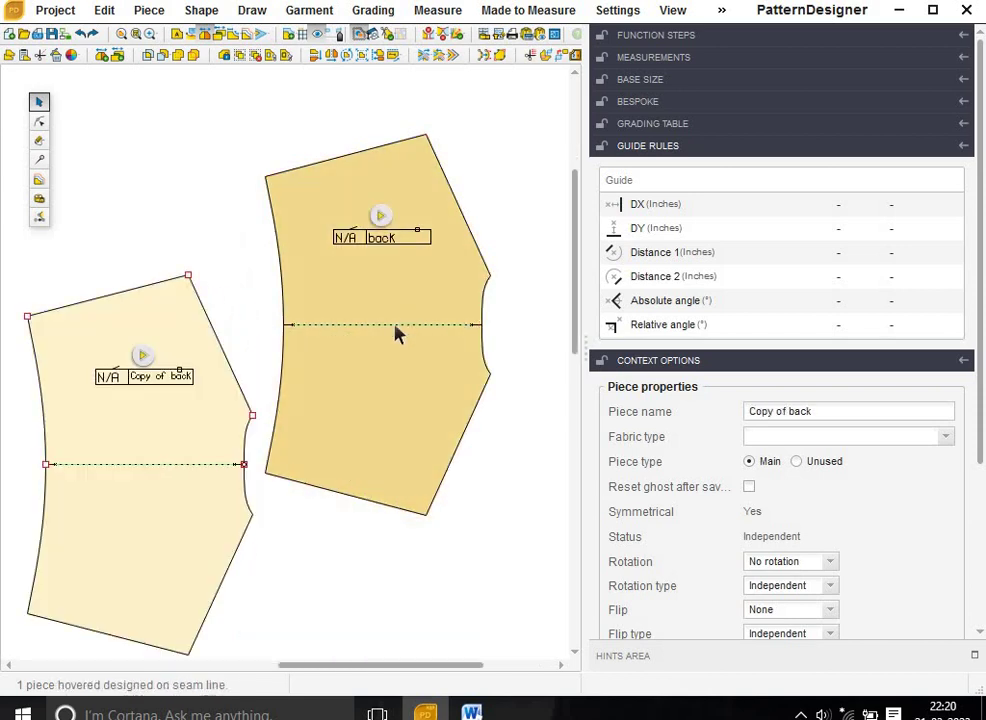
{"action": "left_click", "coordinate": [355, 380]}
{"action": "left_click", "coordinate": [355, 380]}
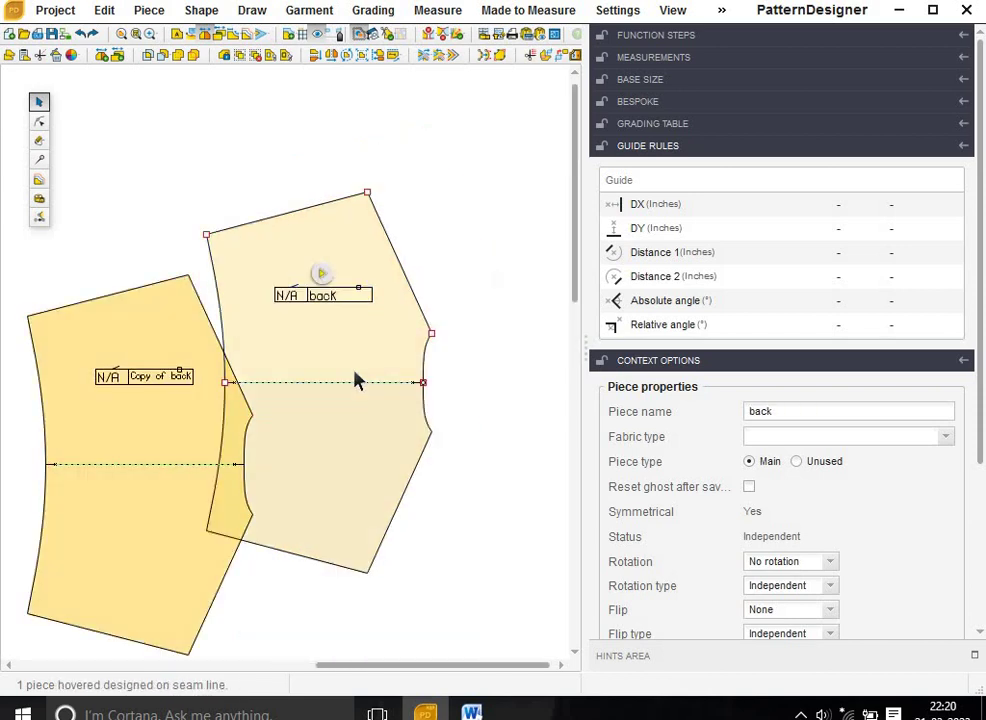
{"action": "left_click", "coordinate": [425, 403]}
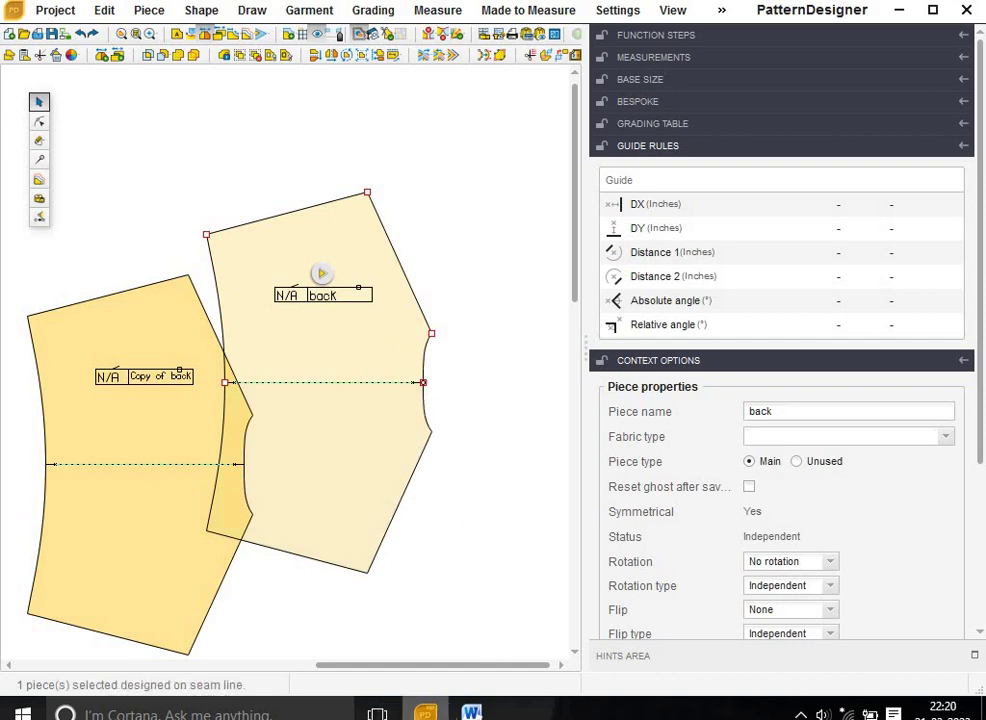
{"action": "left_click", "coordinate": [471, 712]}
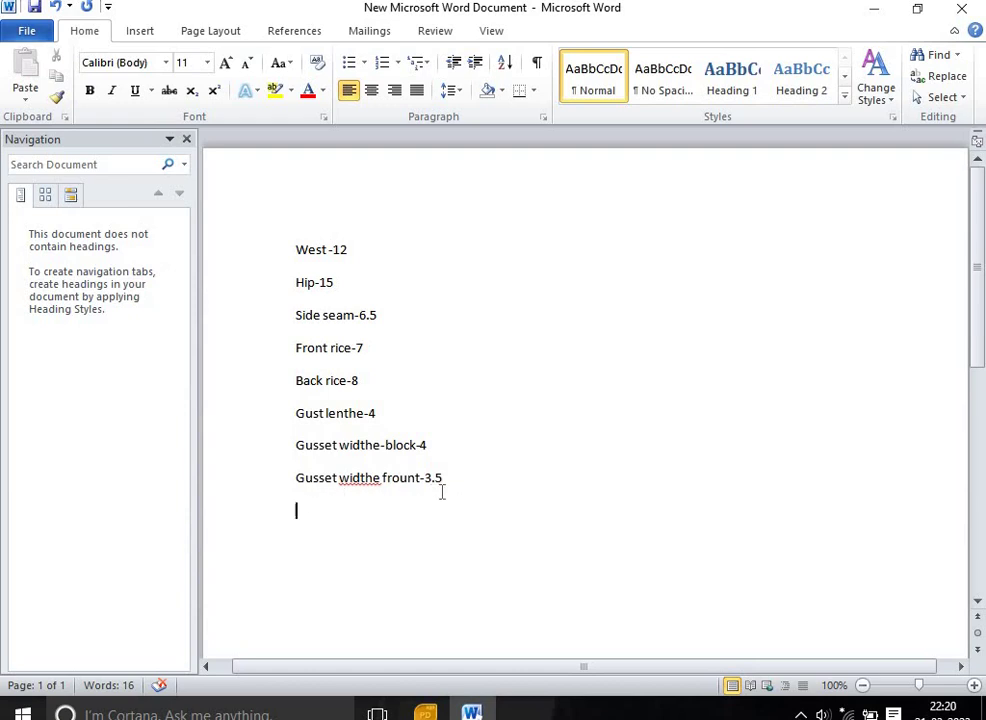
- Minimize the Word measurement notes to bring the pattern pieces back into view
{"action": "key", "text": "BackSpace"}
{"action": "left_click", "coordinate": [875, 12]}
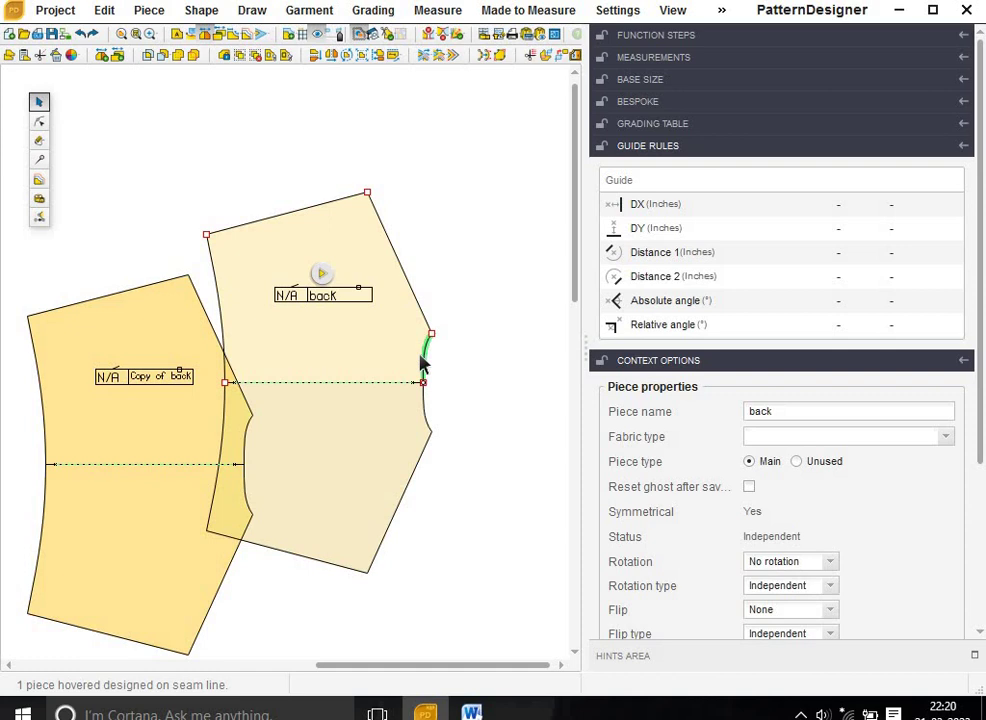
- Move the back piece down and to the right
{"action": "left_click", "coordinate": [422, 365]}
{"action": "left_click_drag", "start_coordinate": [398, 308], "coordinate": [440, 340]}
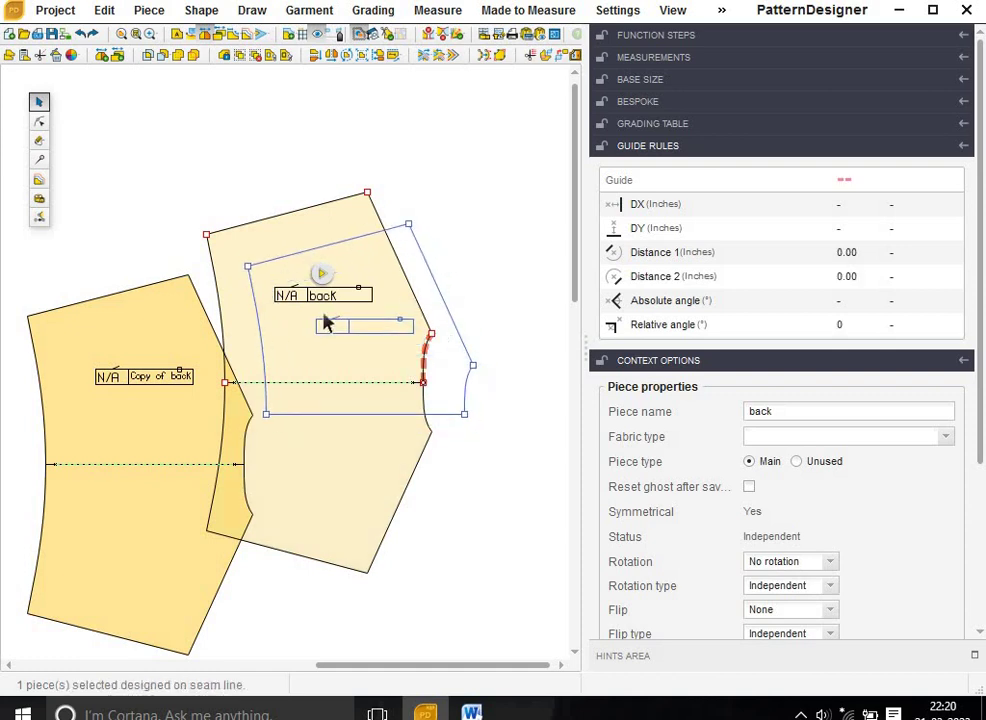
{"action": "left_click_drag", "start_coordinate": [325, 320], "coordinate": [325, 320]}
- Lower curve point 6 on the back piece's side seam by 0.25 inch
{"action": "left_click", "coordinate": [39, 121]}
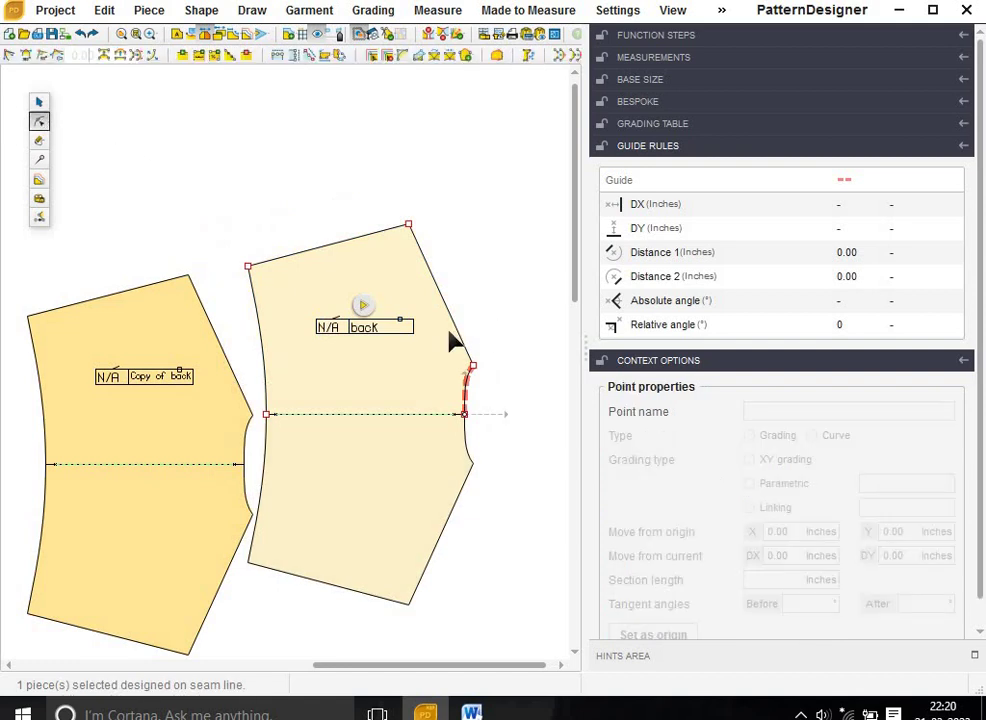
{"action": "left_click_drag", "start_coordinate": [452, 342], "coordinate": [506, 396]}
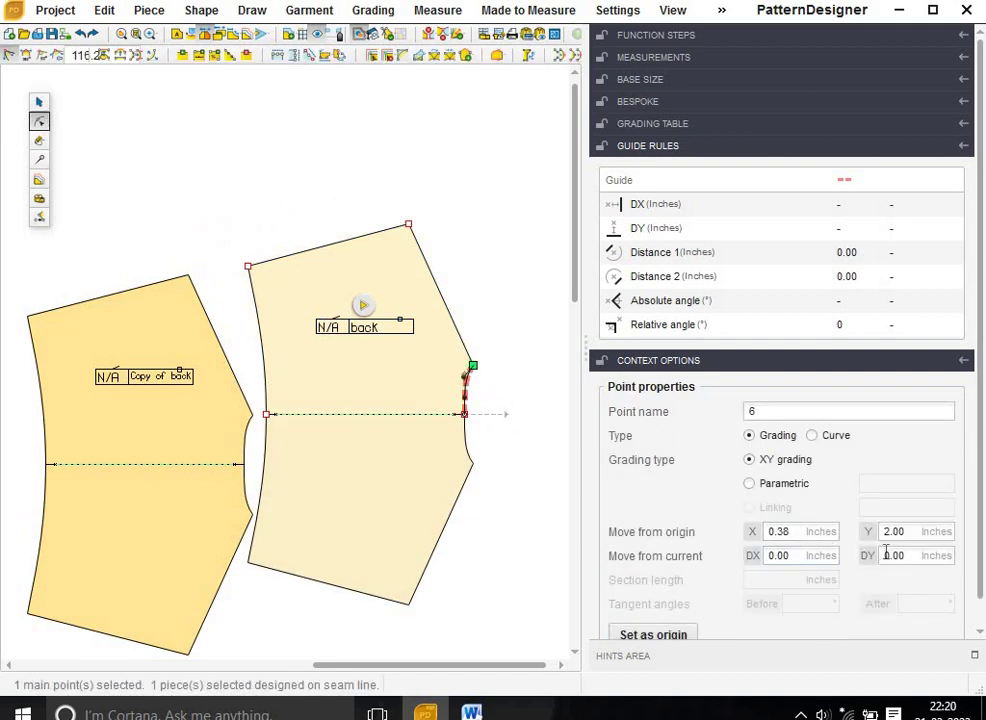
{"action": "left_click", "coordinate": [900, 555]}
{"action": "key", "text": "ctrl+a"}
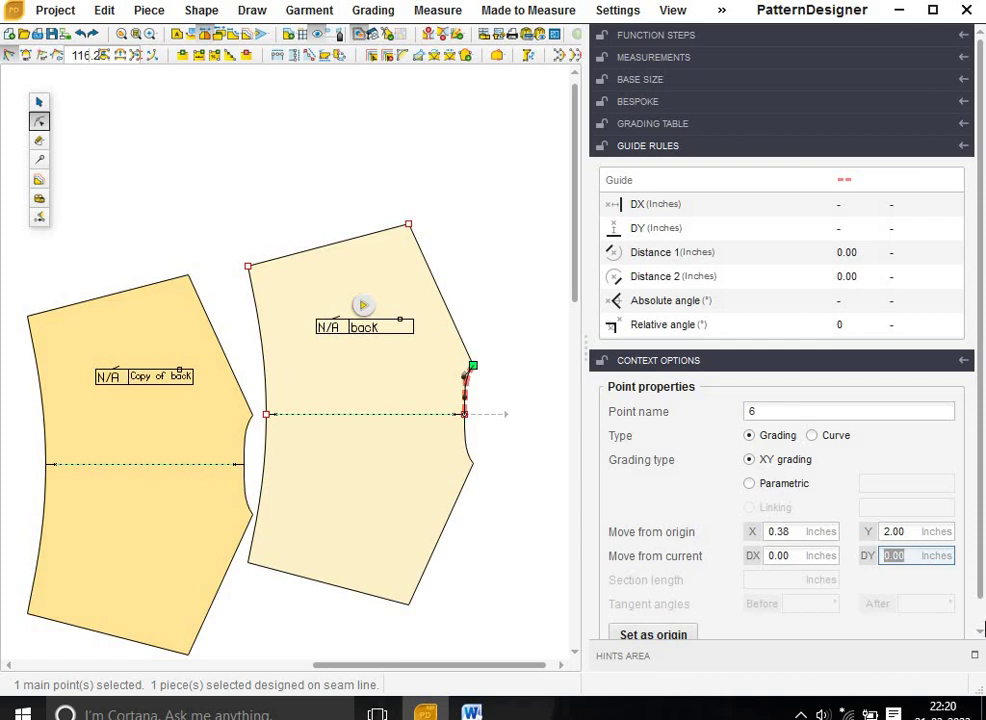
{"action": "type", "text": "-.25"}
{"action": "key", "text": "Return"}
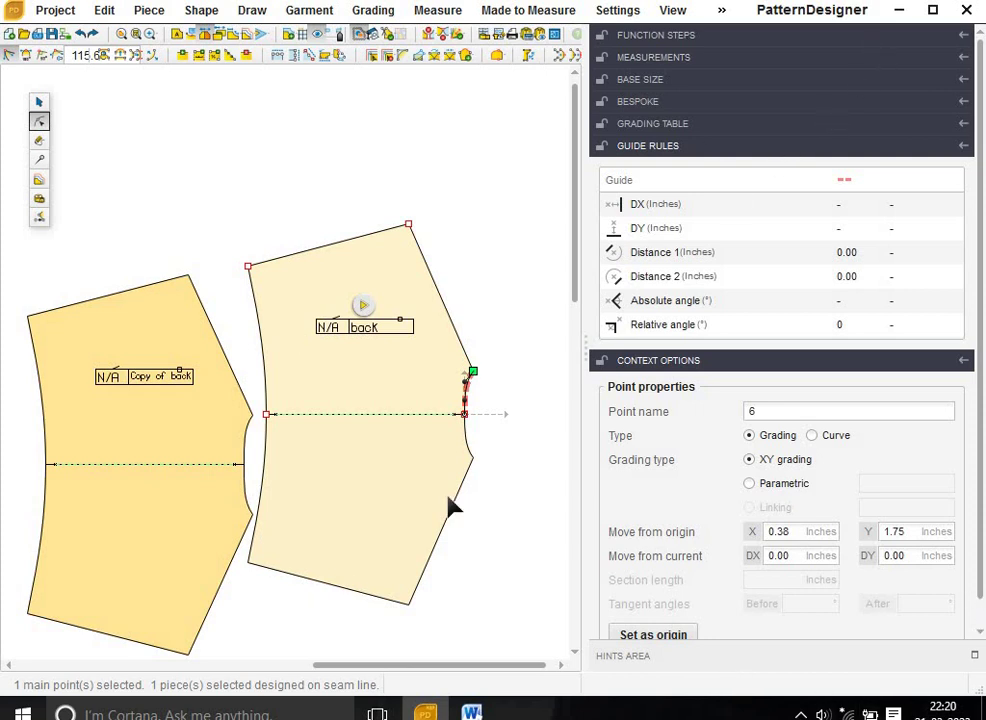
- Shift the two right-side points of the back piece 1 inch inward
{"action": "left_click", "coordinate": [490, 365]}
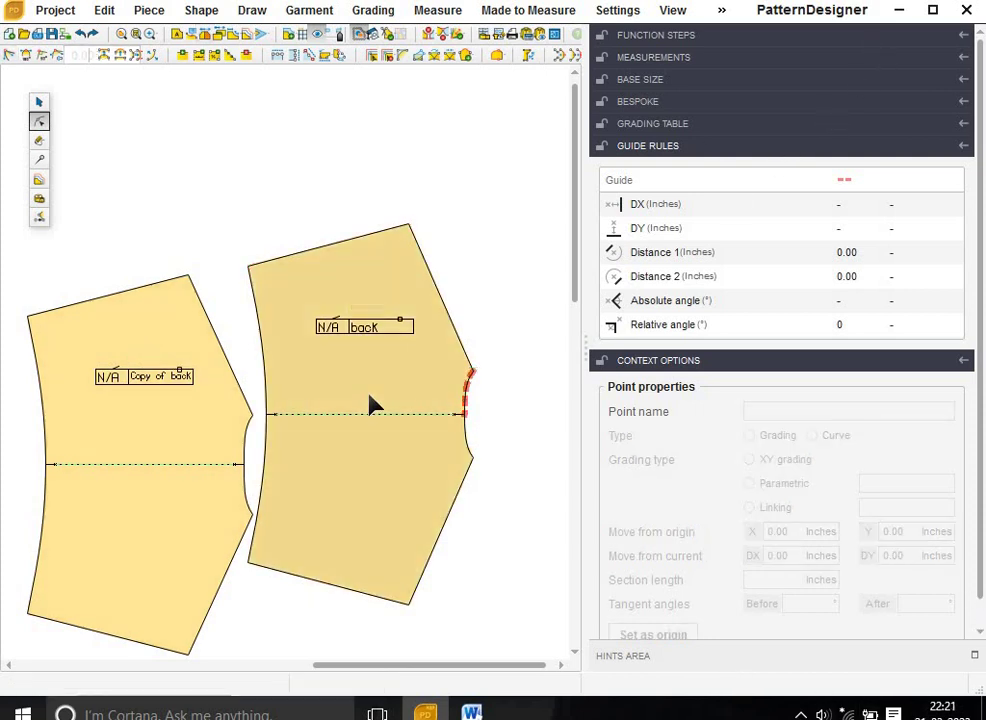
{"action": "left_click", "coordinate": [447, 356]}
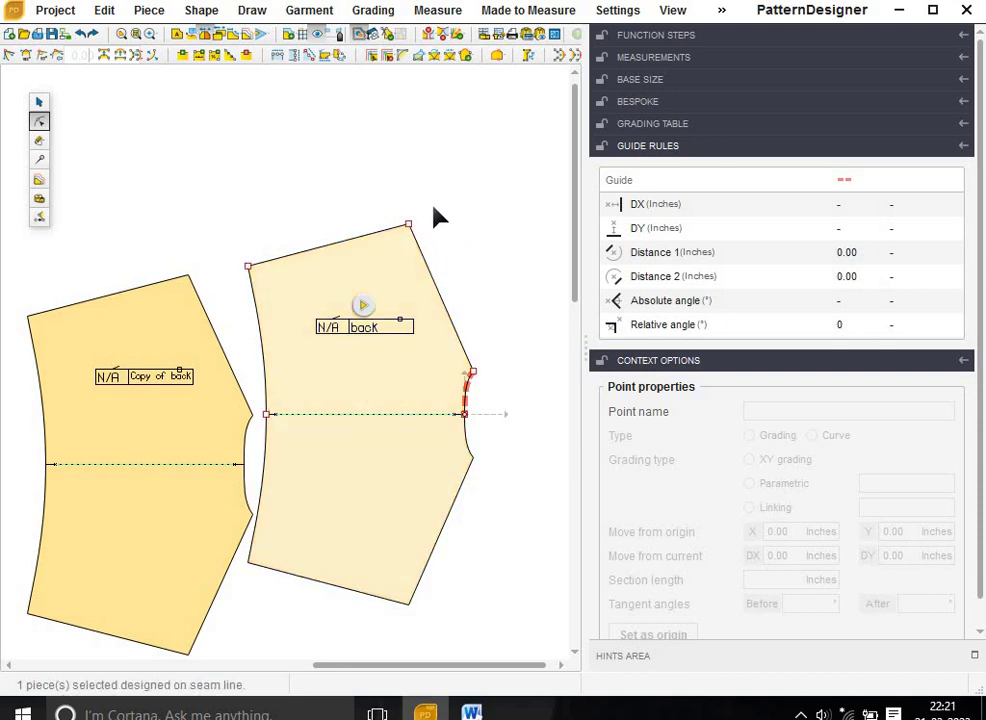
{"action": "left_click_drag", "start_coordinate": [450, 222], "coordinate": [512, 505]}
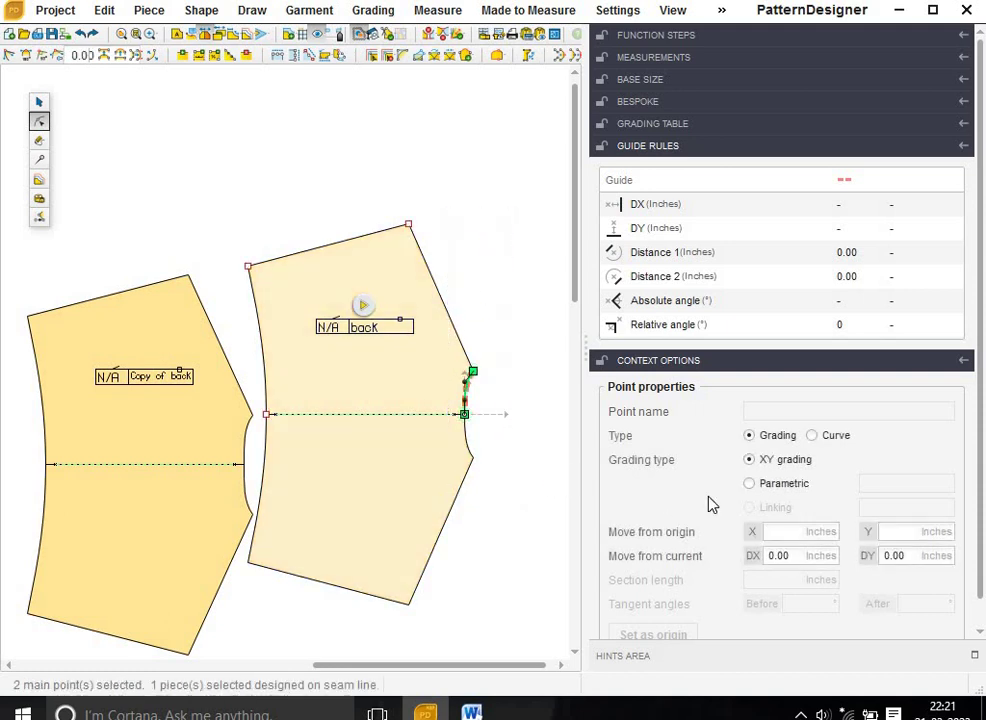
{"action": "double_click", "coordinate": [805, 558]}
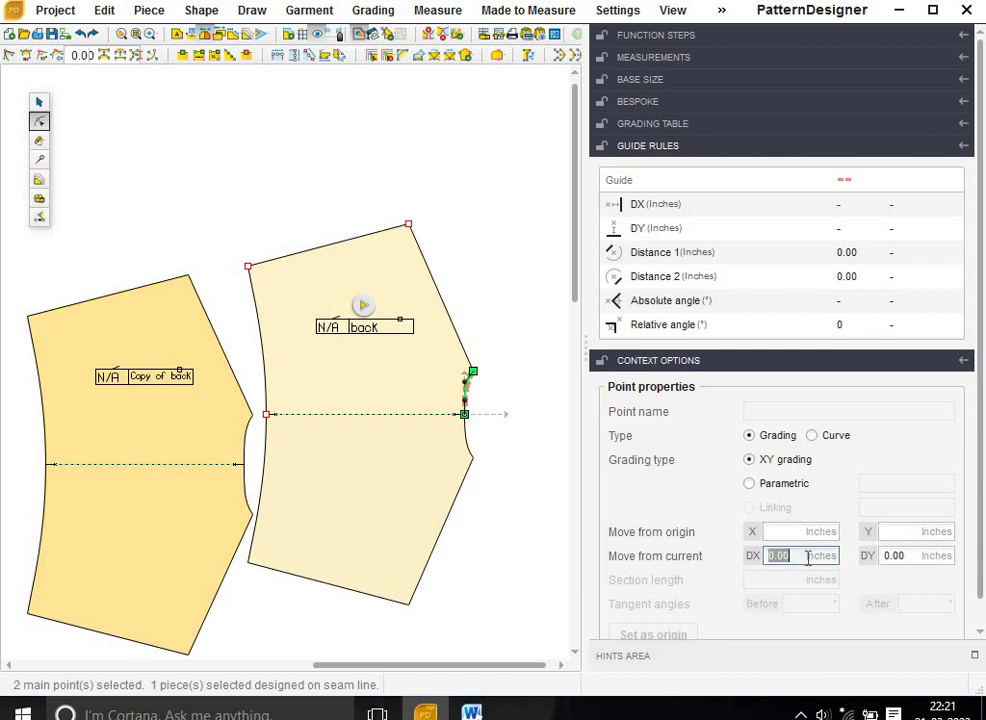
{"action": "type", "text": "-1"}
{"action": "key", "text": "Return"}
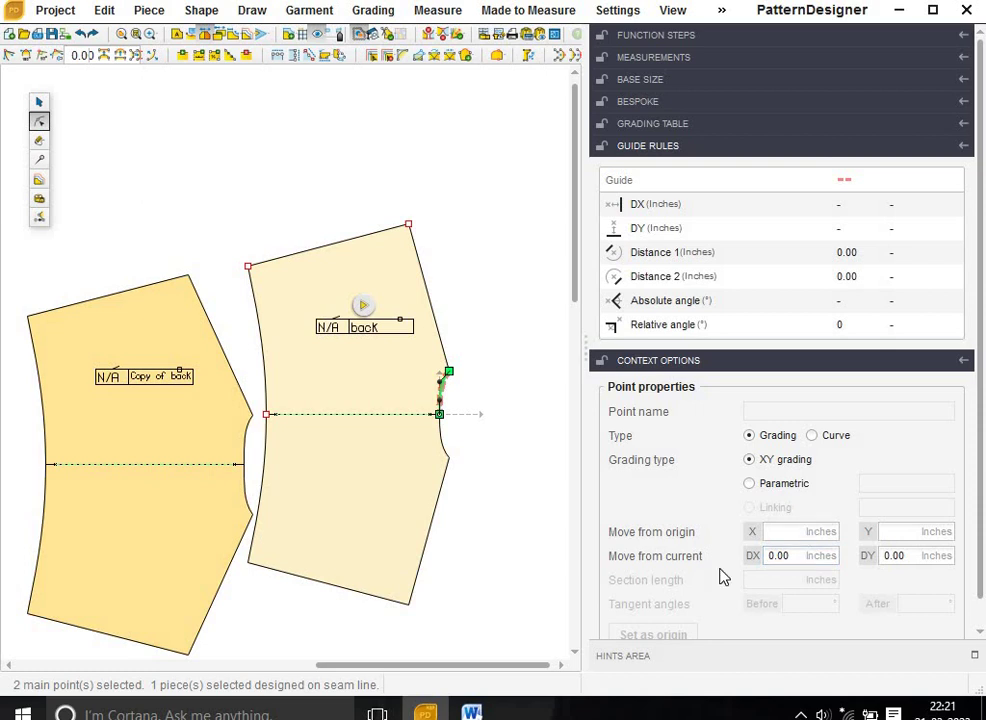
{"action": "left_click", "coordinate": [405, 437]}
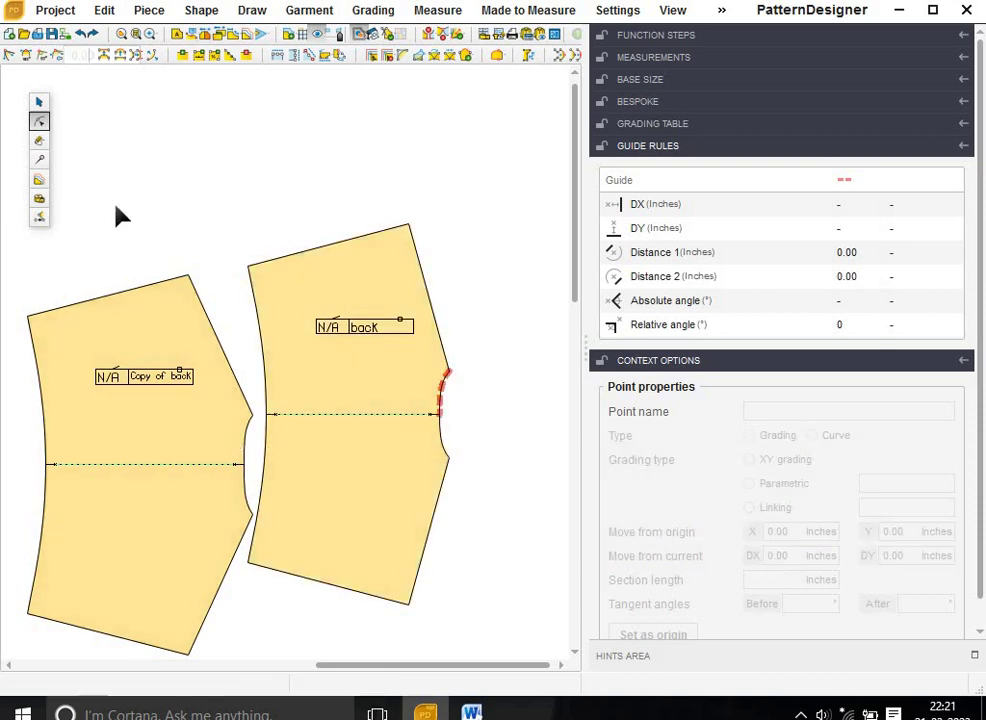
{"action": "left_click", "coordinate": [39, 101]}
- Change the right-hand piece's name from 'back' to 'front'
{"action": "left_click", "coordinate": [426, 354]}
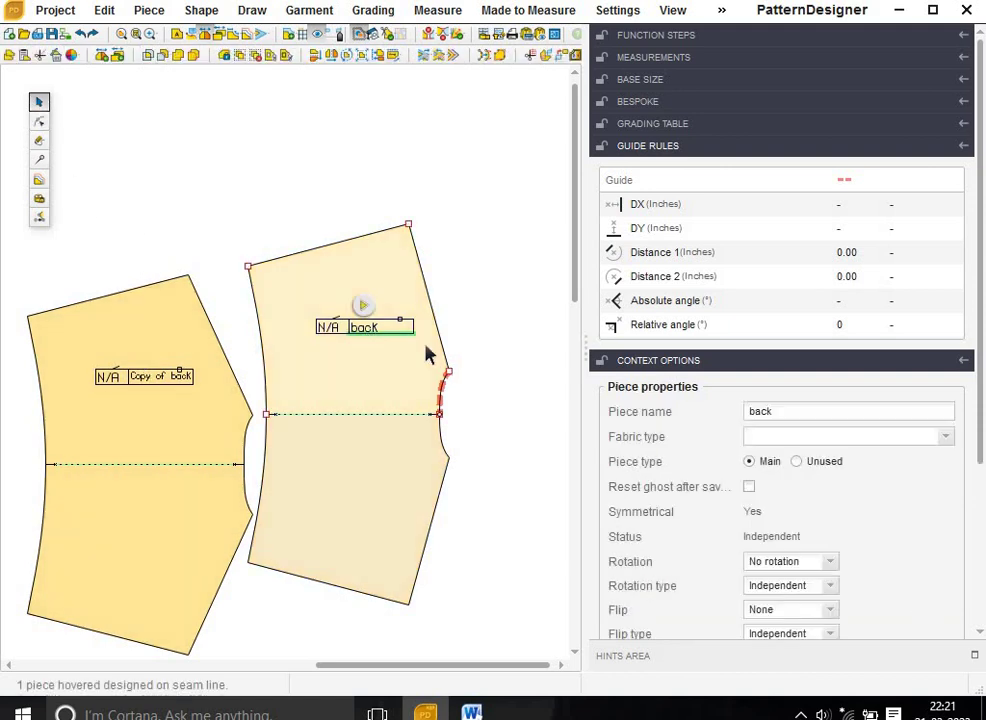
{"action": "double_click", "coordinate": [800, 413]}
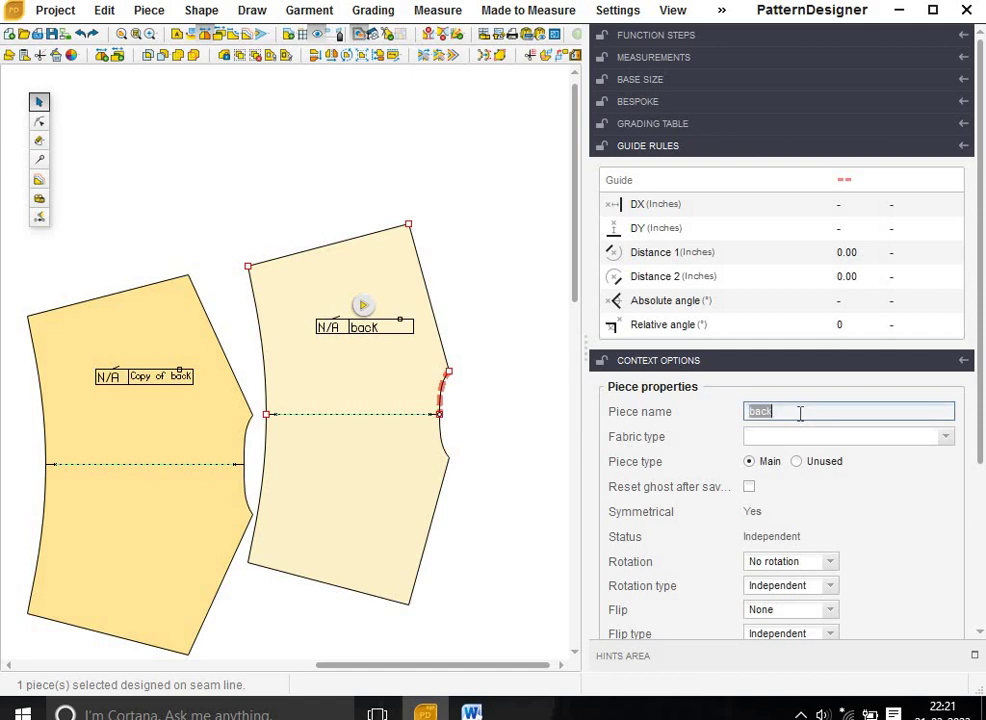
{"action": "type", "text": "front"}
{"action": "key", "text": "Return"}
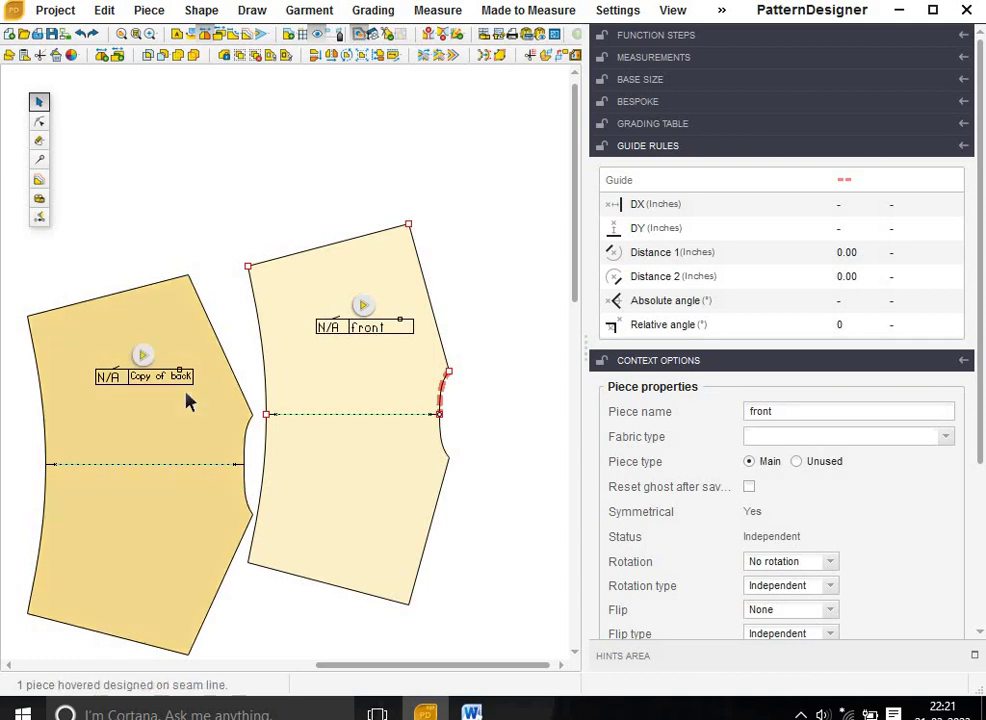
- Drag the front and Copy of back pieces apart
{"action": "left_click_drag", "start_coordinate": [188, 398], "coordinate": [503, 392]}
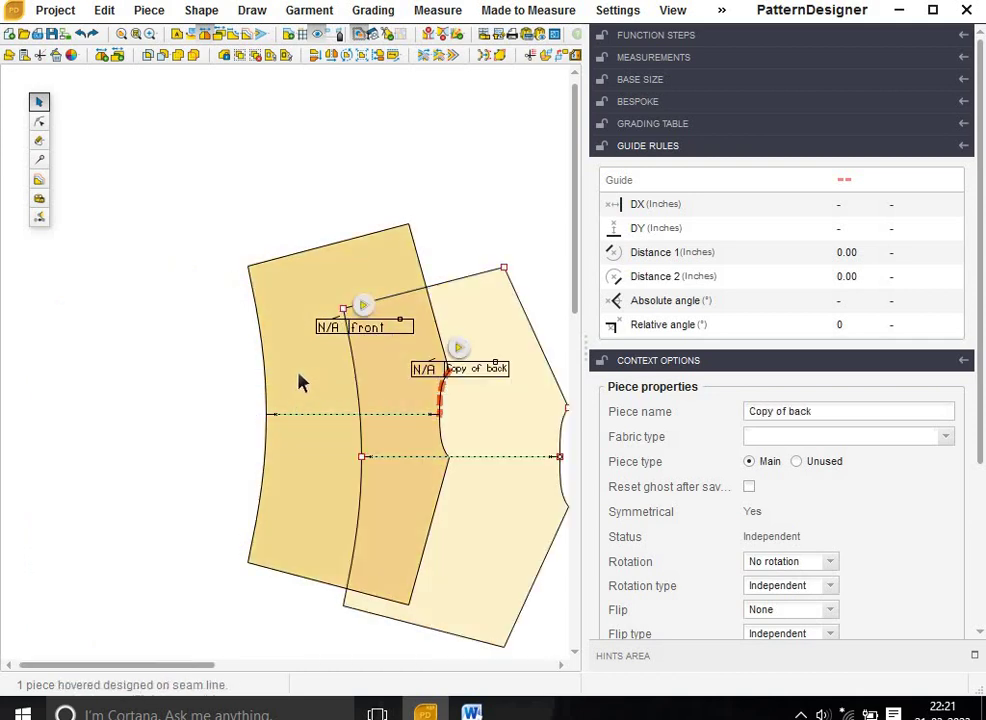
{"action": "left_click_drag", "start_coordinate": [299, 378], "coordinate": [145, 372]}
{"action": "left_click_drag", "start_coordinate": [371, 376], "coordinate": [306, 312]}
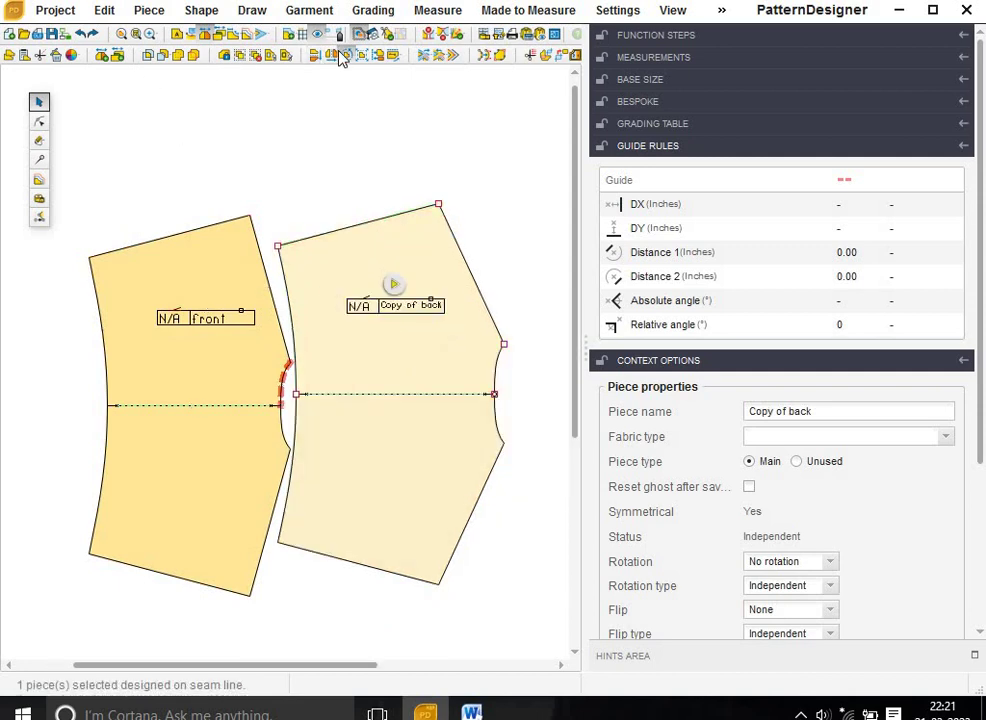
- Mirror Copy of back horizontally and set it right of front, side seams facing
{"action": "left_click", "coordinate": [331, 55]}
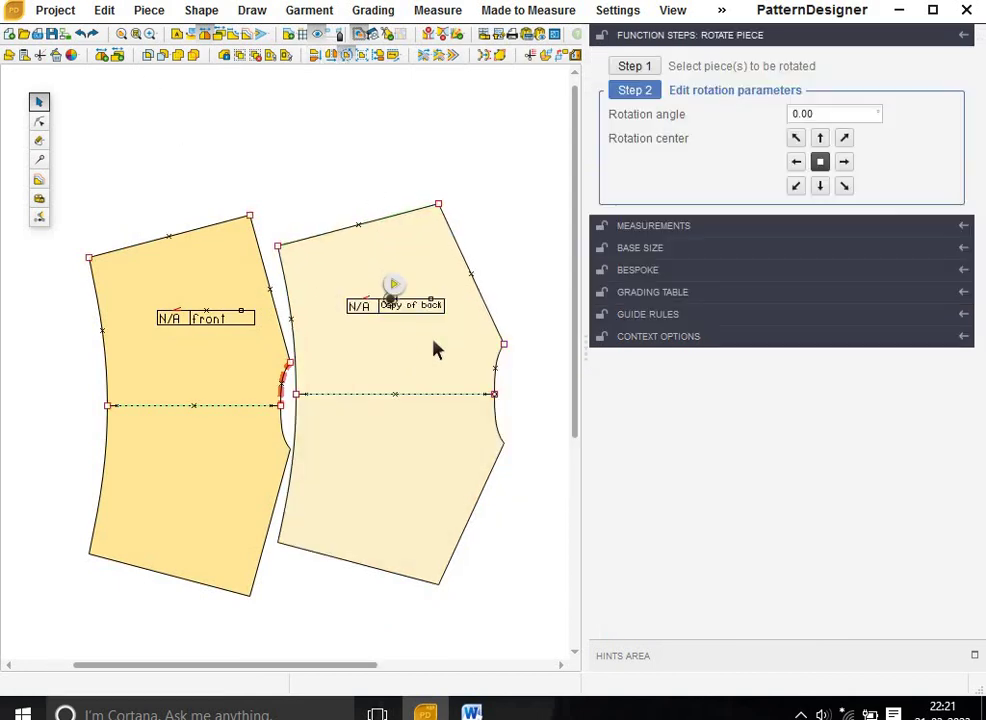
{"action": "left_click", "coordinate": [330, 58]}
{"action": "left_click_drag", "start_coordinate": [378, 324], "coordinate": [451, 330]}
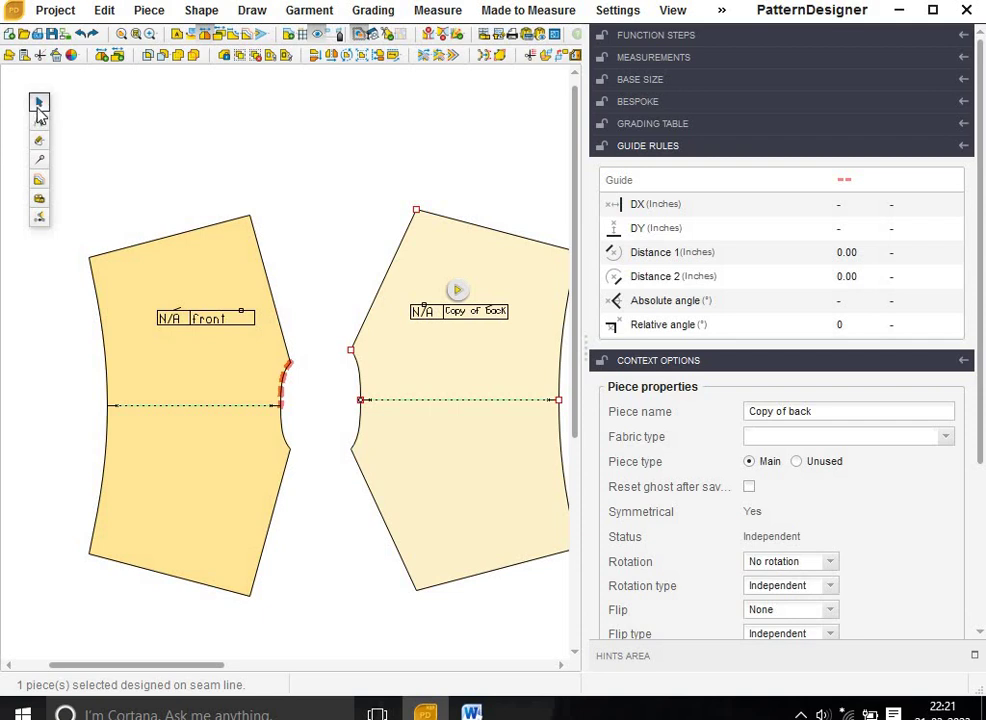
{"action": "left_click", "coordinate": [250, 200]}
{"action": "left_click", "coordinate": [266, 334]}
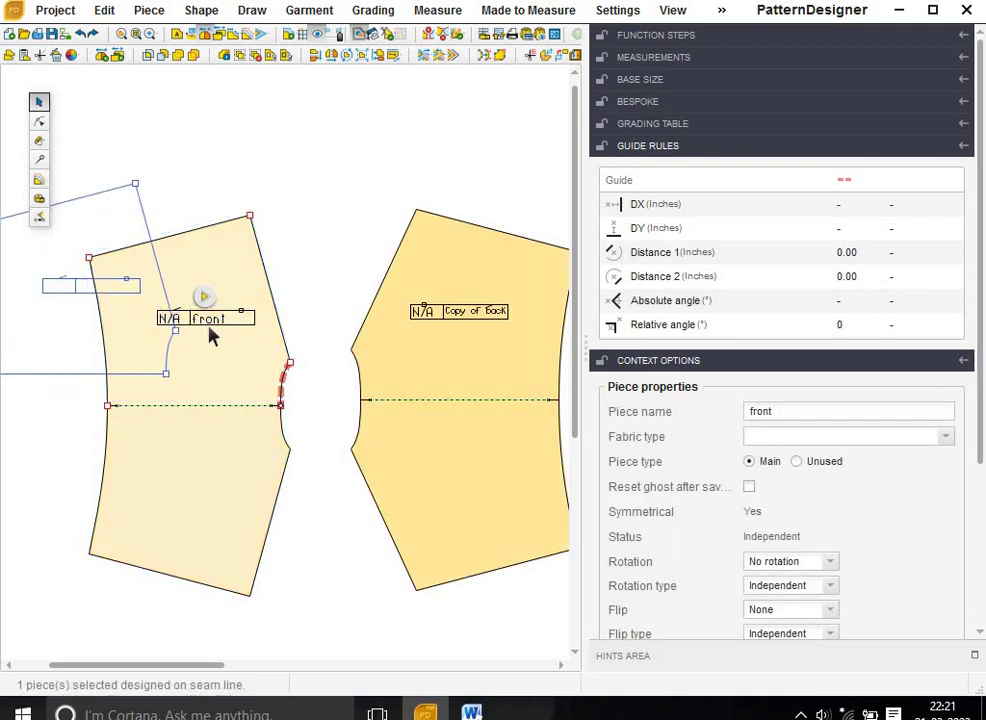
{"action": "left_click", "coordinate": [310, 323]}
{"action": "left_click", "coordinate": [310, 338]}
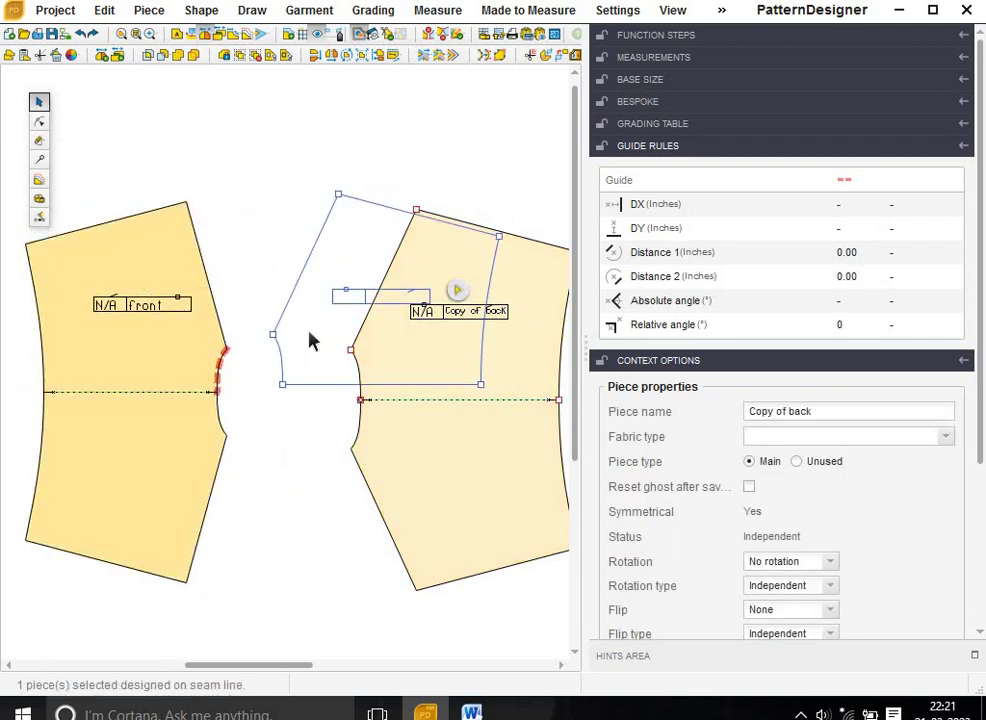
{"action": "left_click", "coordinate": [275, 500]}
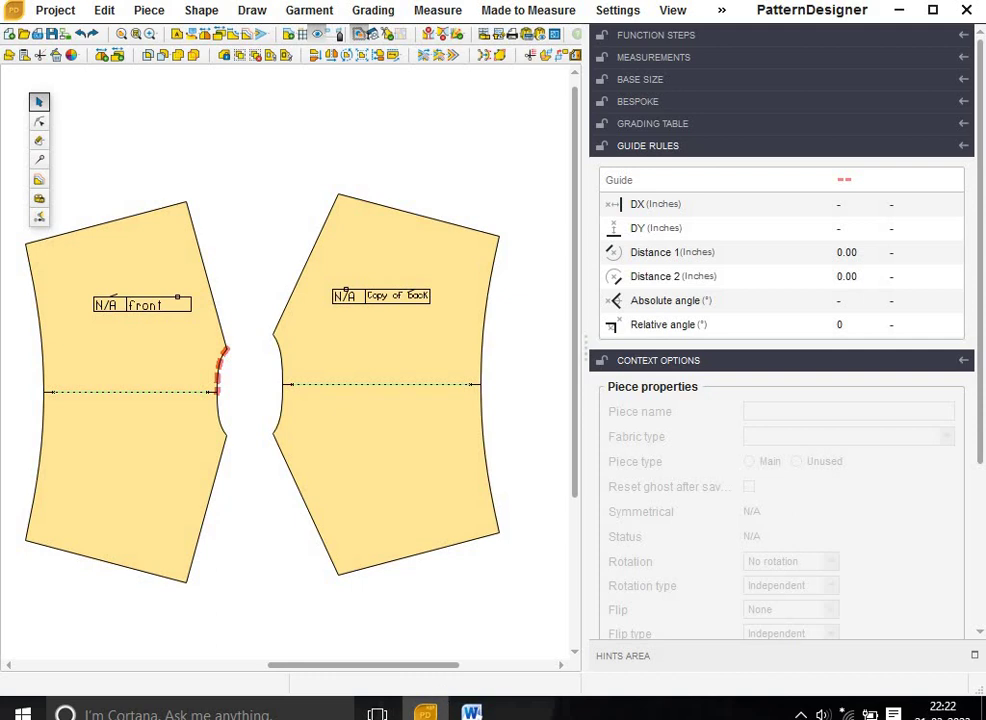
- Clear the right side seam and Copy of back selections, leaving nothing selected
{"action": "left_click", "coordinate": [467, 328]}
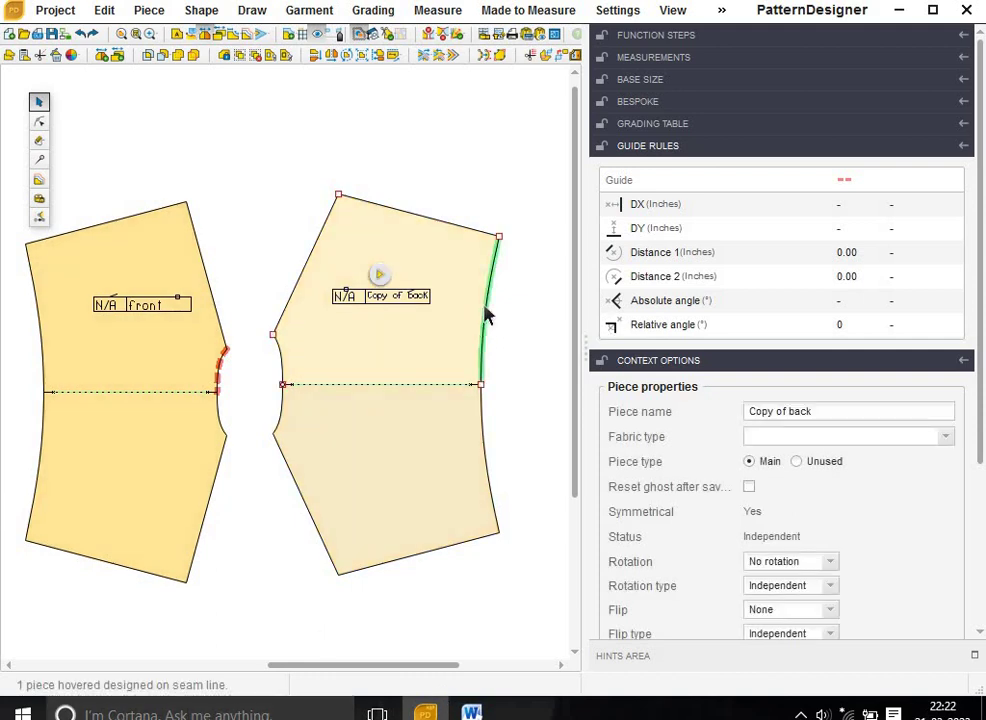
{"action": "left_click", "coordinate": [485, 315]}
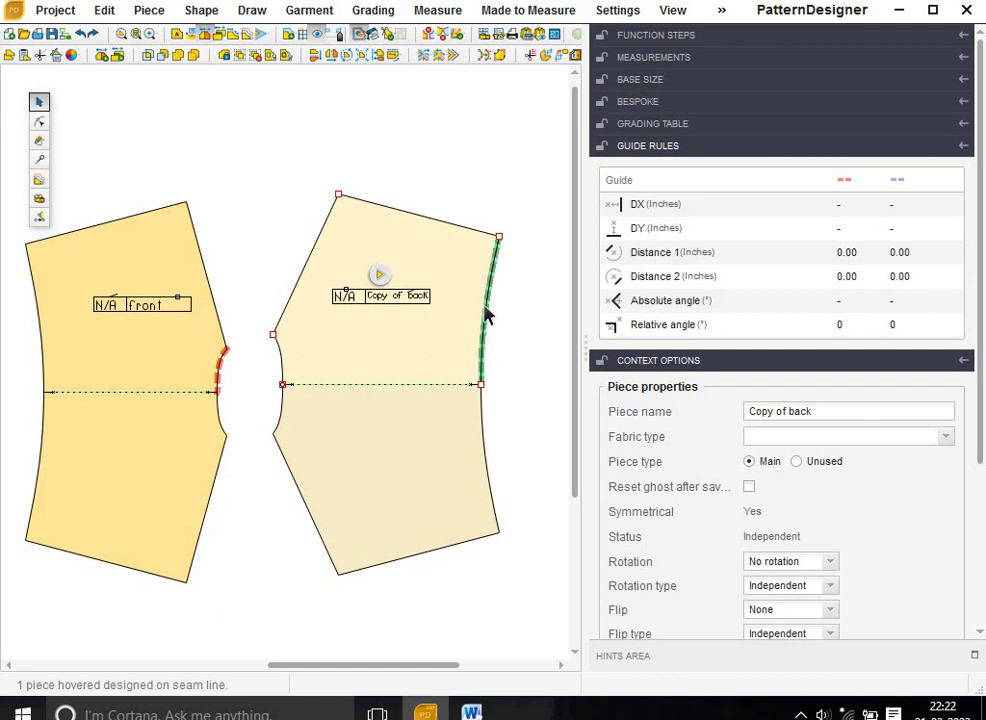
{"action": "left_click", "coordinate": [485, 315]}
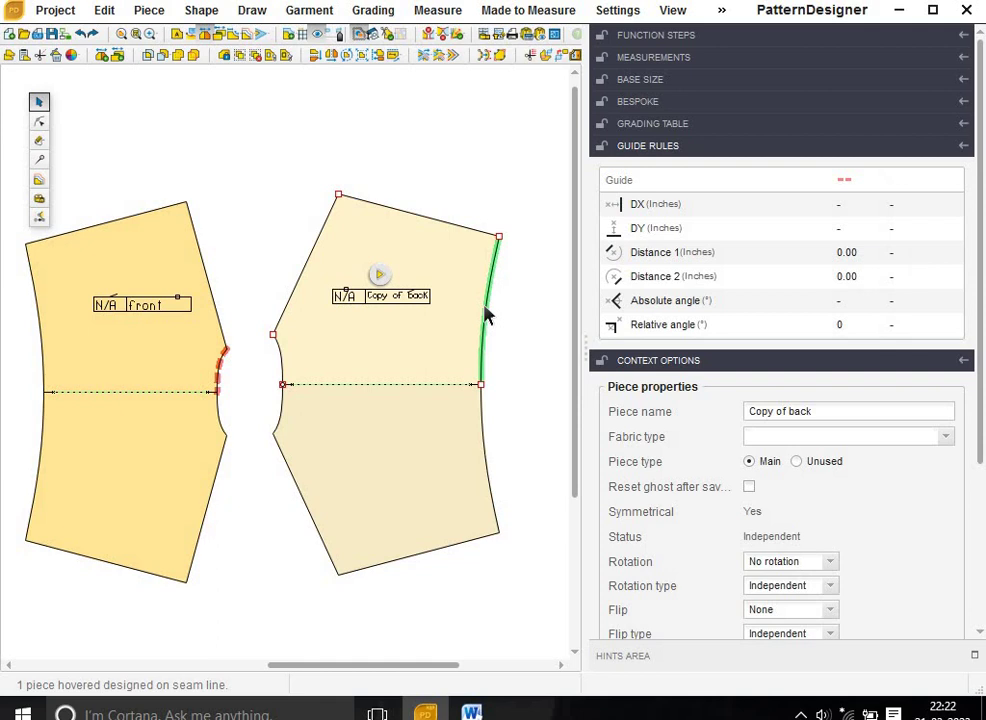
{"action": "left_click", "coordinate": [485, 315]}
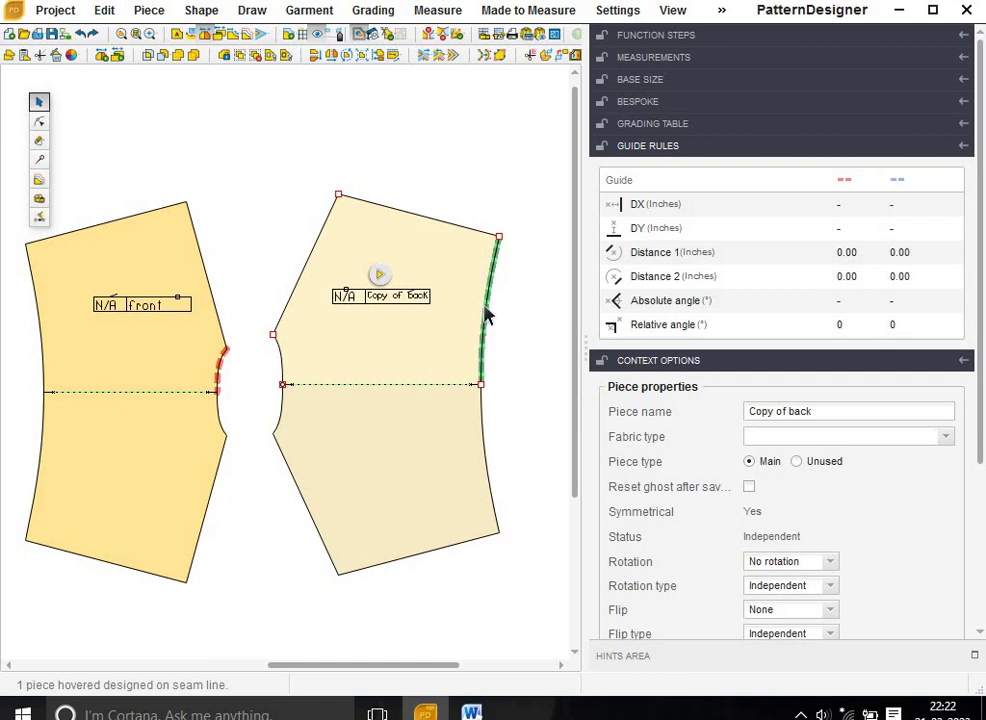
{"action": "left_click", "coordinate": [485, 315]}
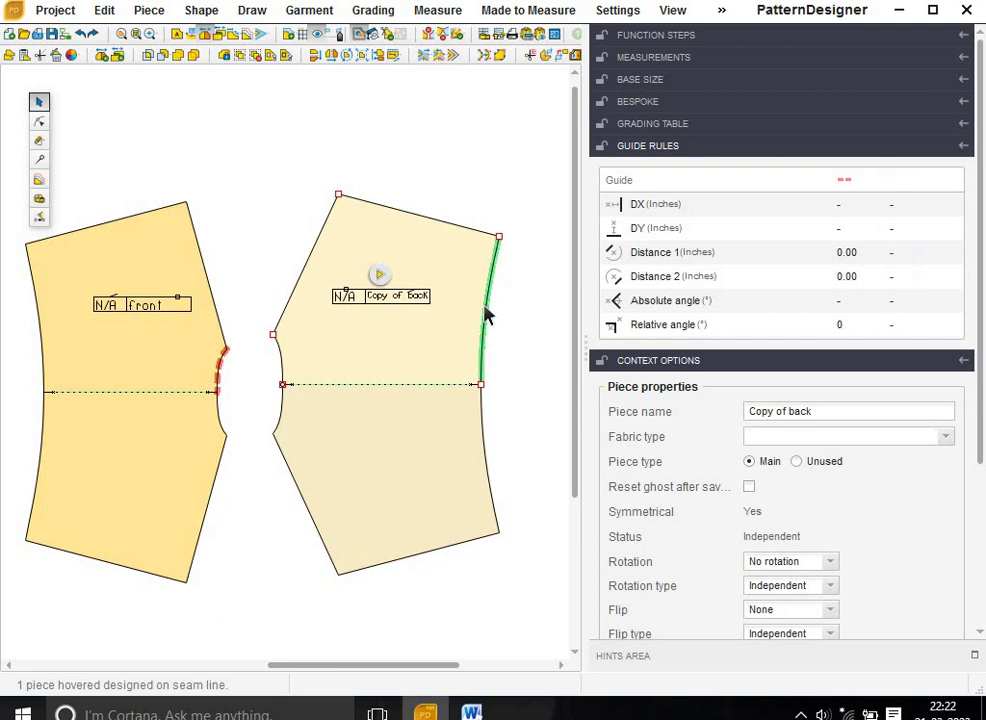
{"action": "left_click", "coordinate": [485, 315]}
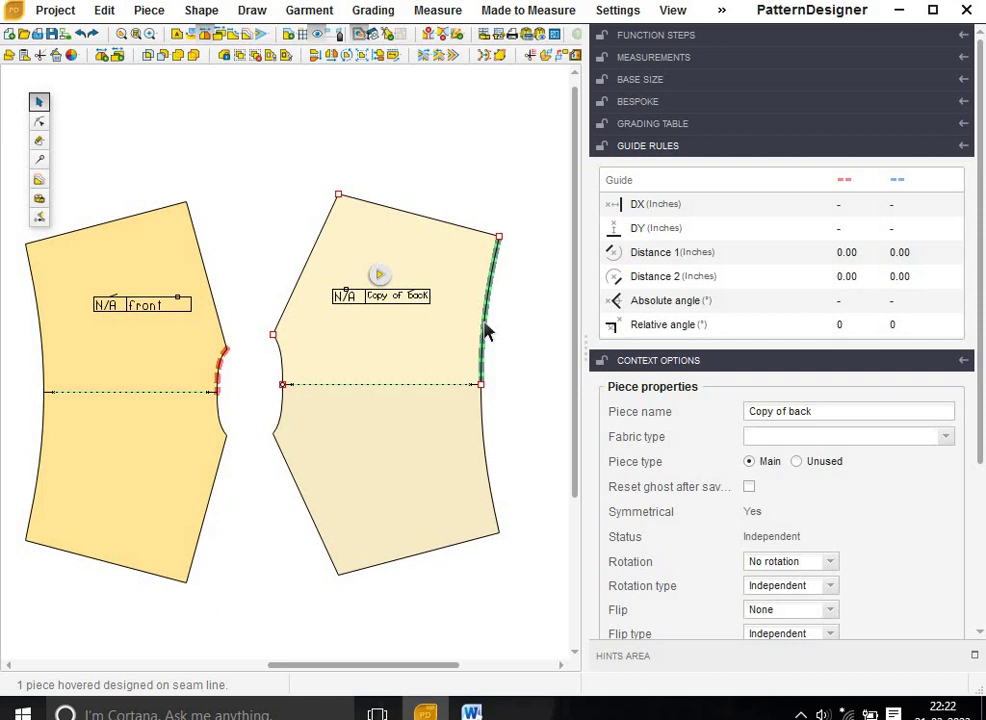
{"action": "left_click", "coordinate": [485, 332]}
{"action": "left_click", "coordinate": [502, 348]}
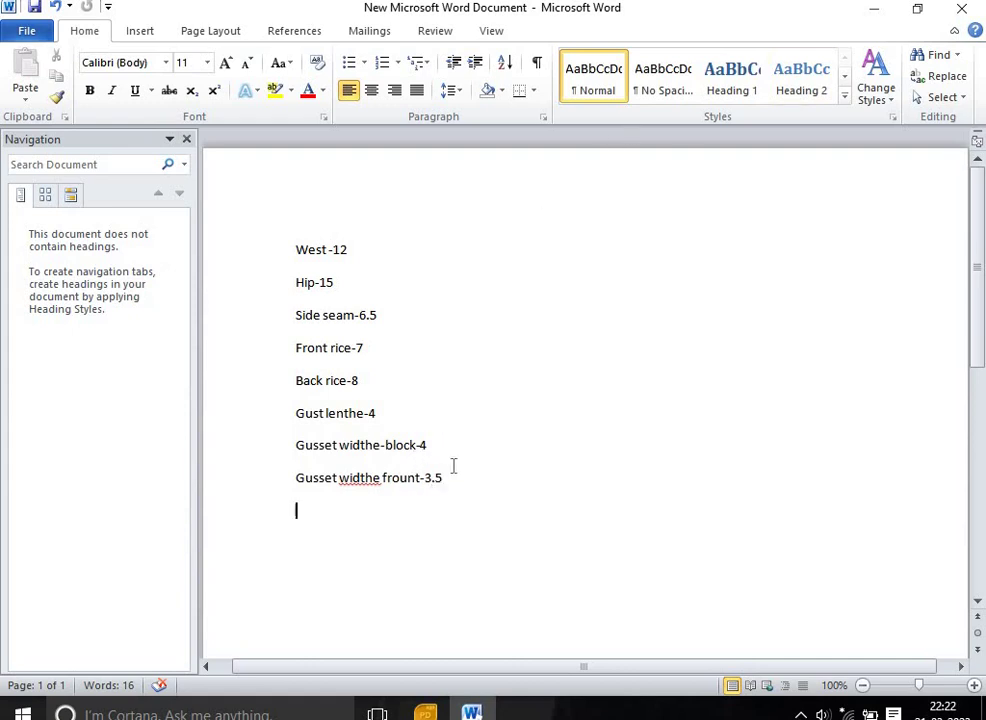
- Move Copy of back right and draw a 4 by 2 inch rectangle piece between the pieces
{"action": "left_click", "coordinate": [880, 12]}
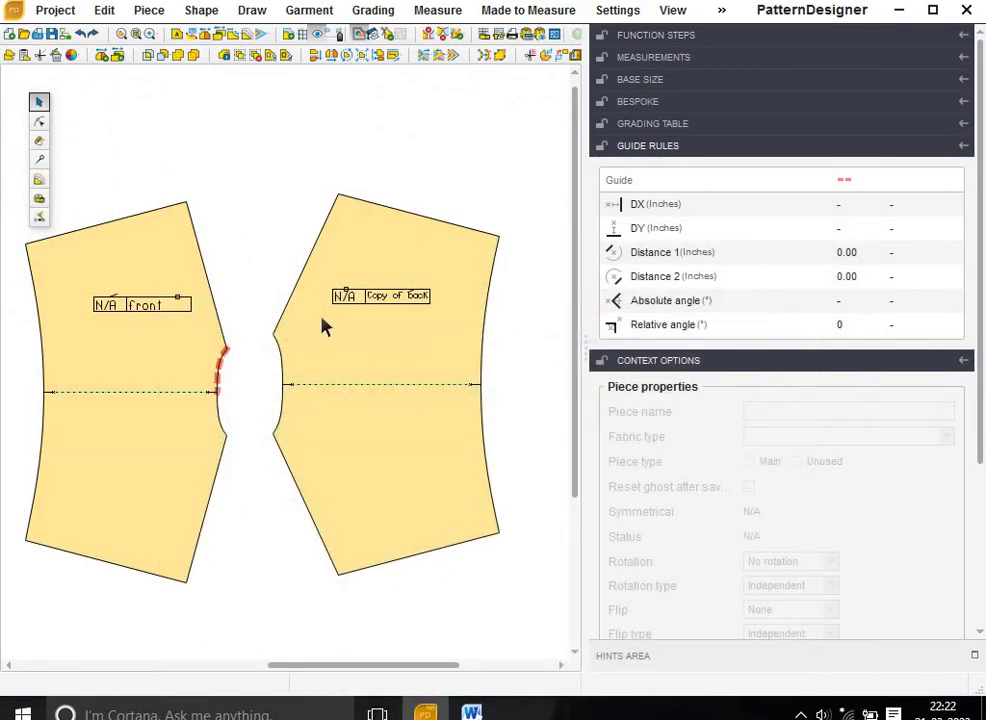
{"action": "left_click_drag", "start_coordinate": [334, 354], "coordinate": [396, 359]}
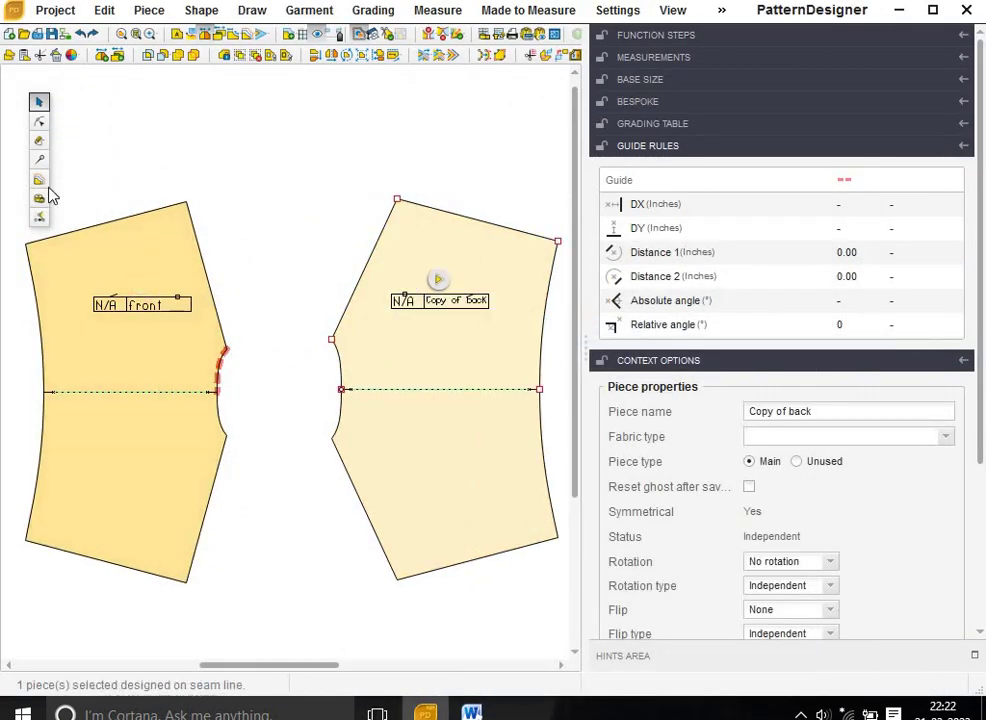
{"action": "left_click", "coordinate": [39, 140]}
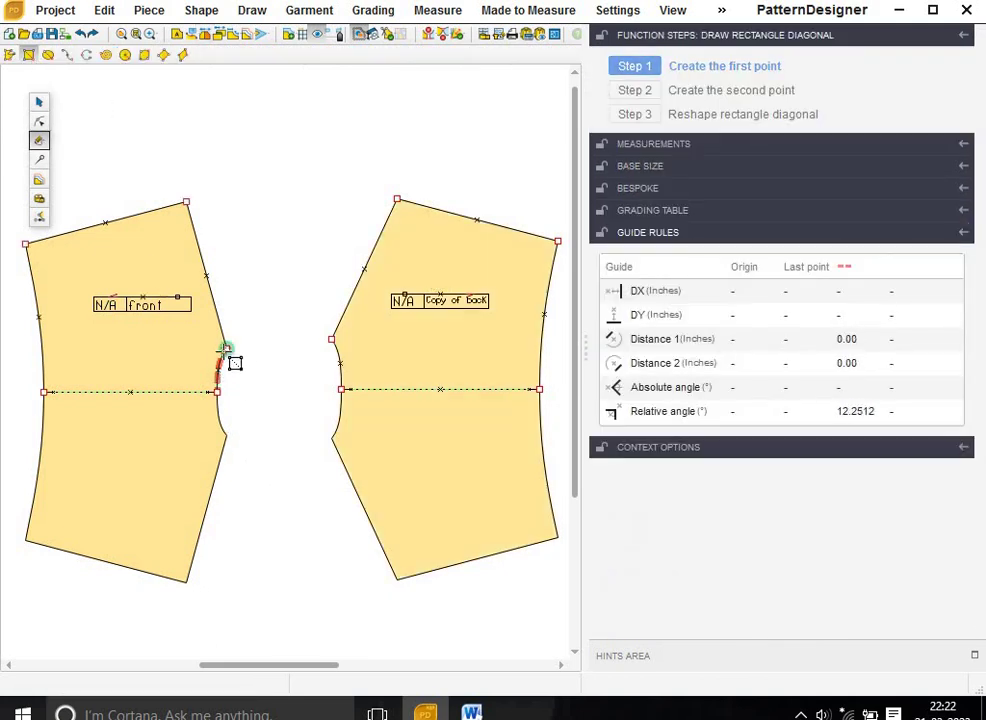
{"action": "left_click", "coordinate": [232, 364]}
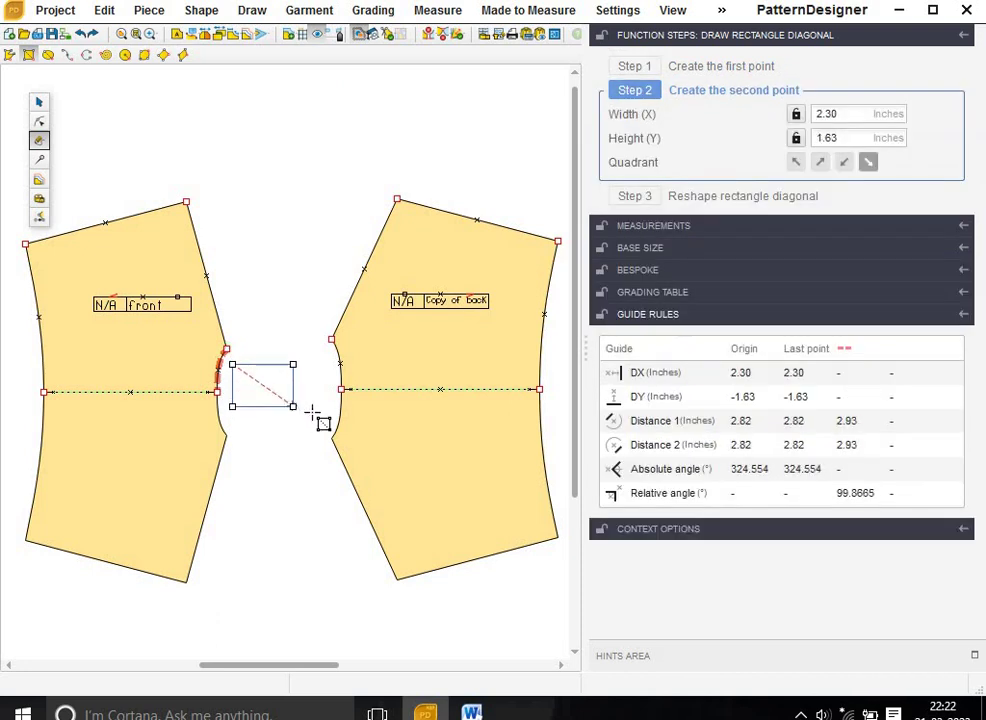
{"action": "left_click", "coordinate": [317, 408]}
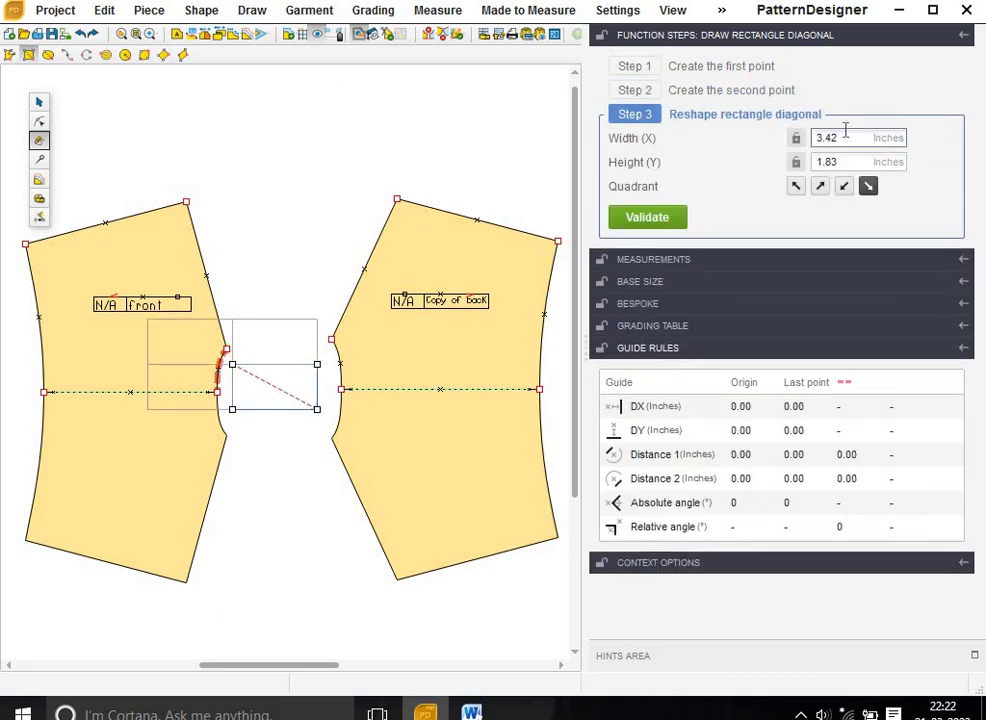
{"action": "type", "text": "4"}
{"action": "key", "text": "Tab"}
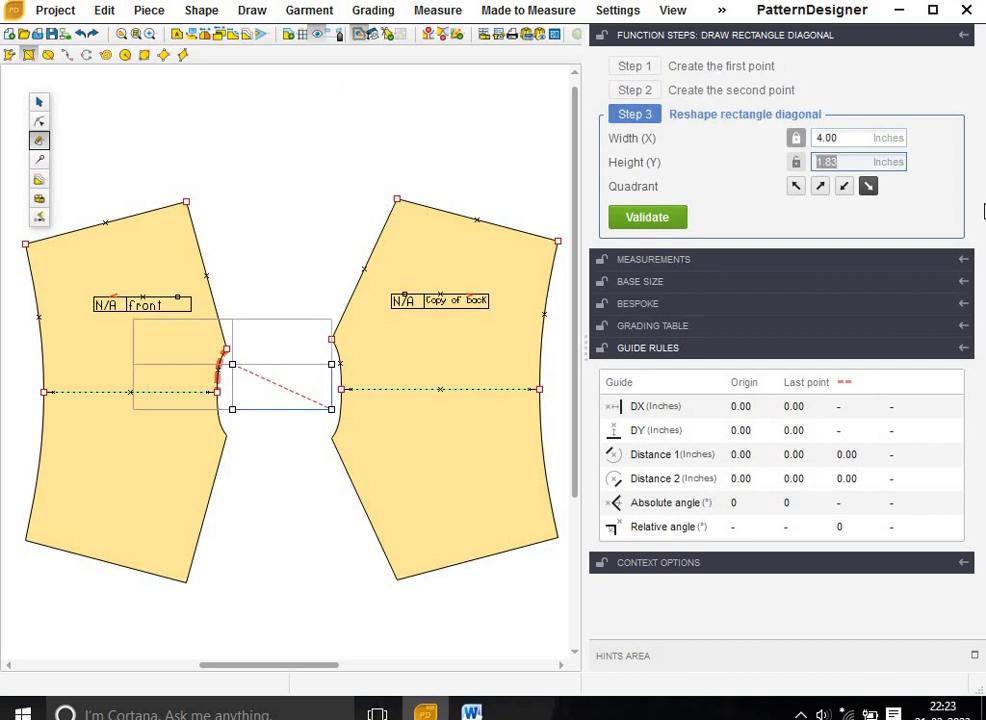
{"action": "type", "text": "2"}
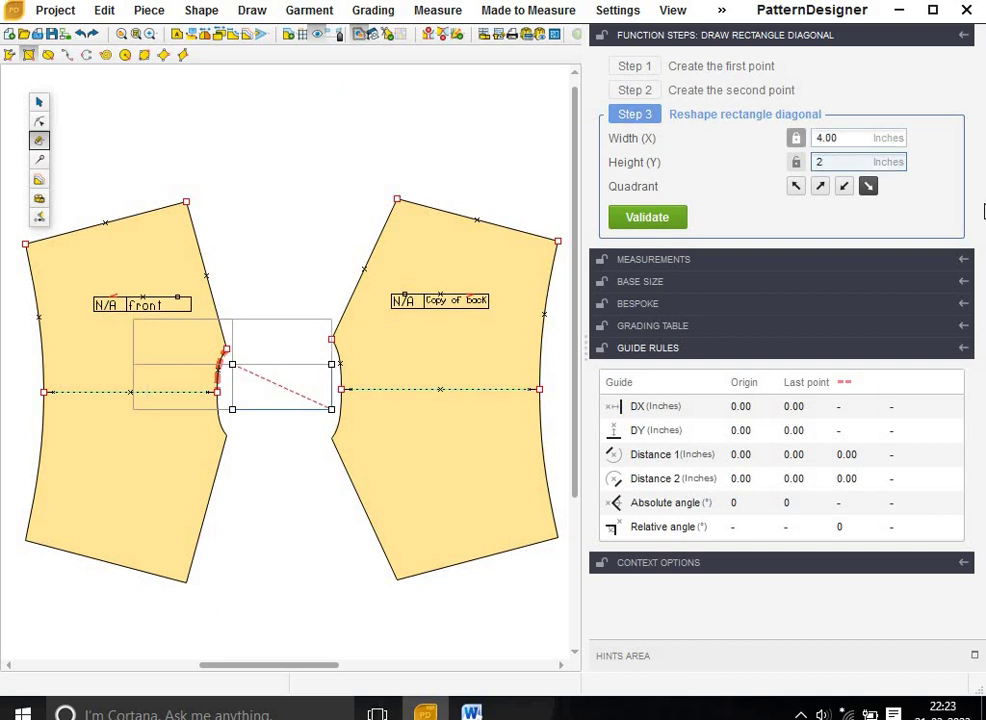
{"action": "key", "text": "Tab"}
{"action": "left_click", "coordinate": [647, 217]}
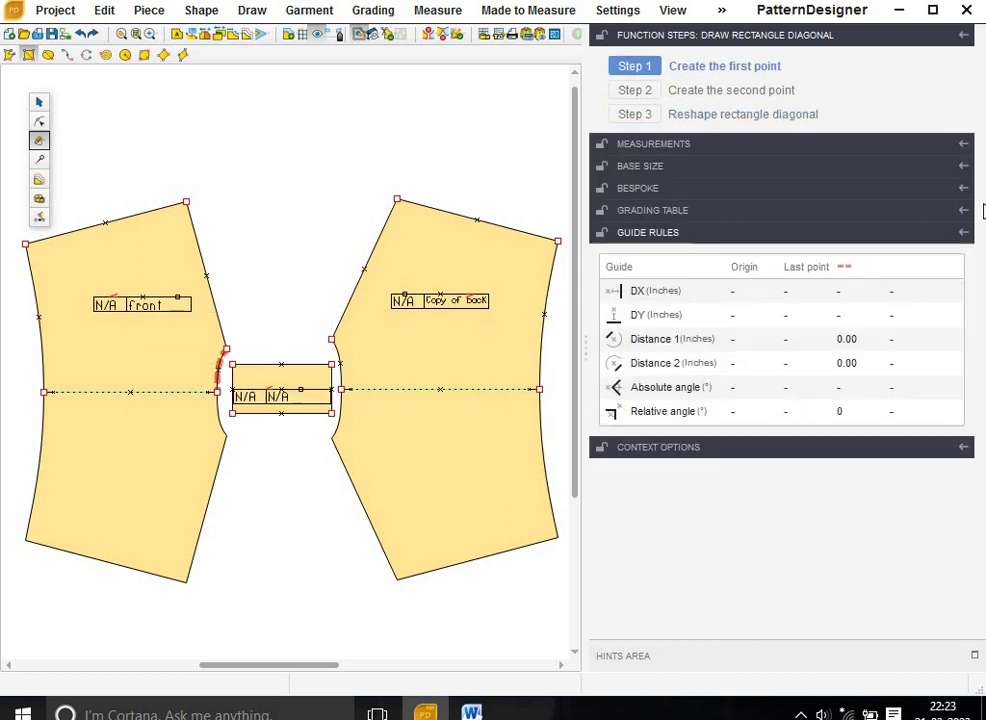
- Butt the rectangle against the front seam and slide Copy of back left to meet it
{"action": "left_click", "coordinate": [39, 102]}
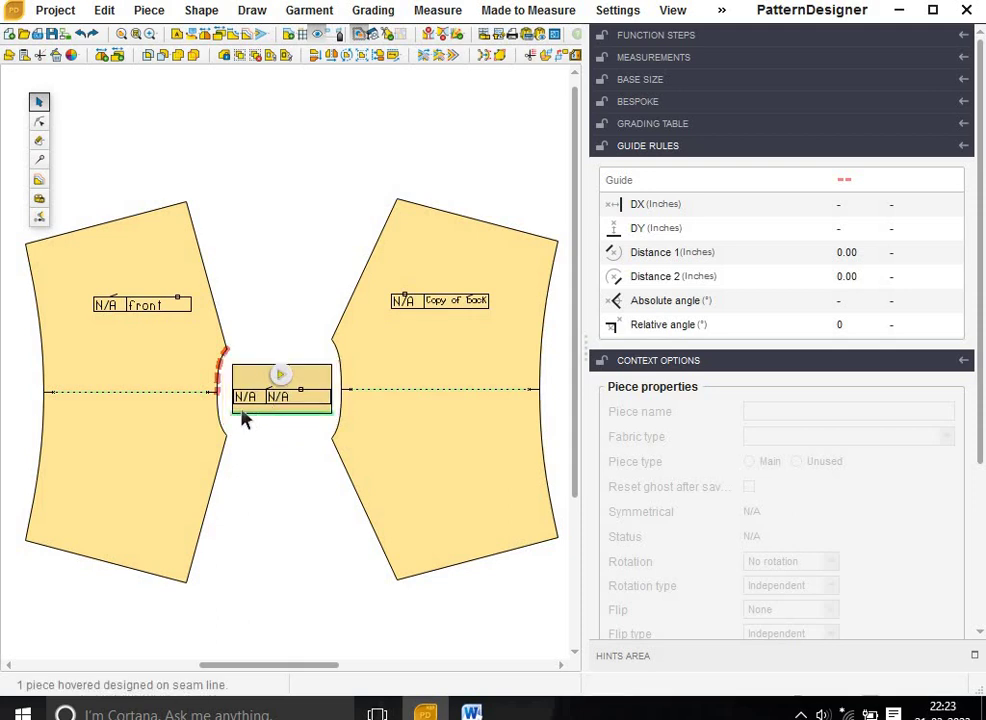
{"action": "left_click", "coordinate": [250, 414]}
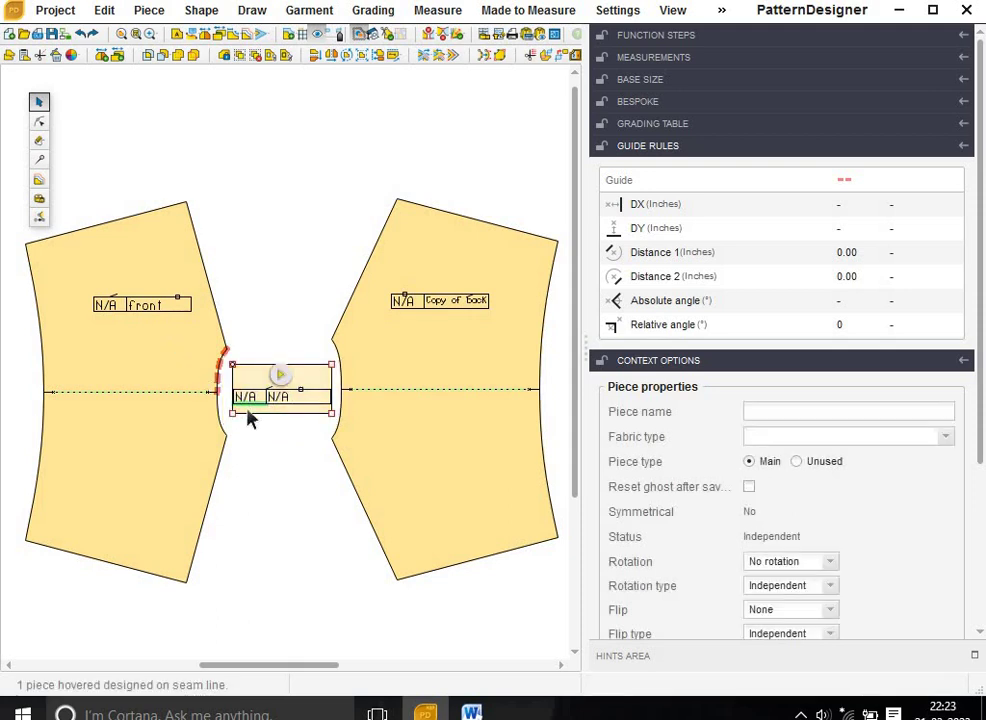
{"action": "left_click_drag", "start_coordinate": [236, 418], "coordinate": [220, 397]}
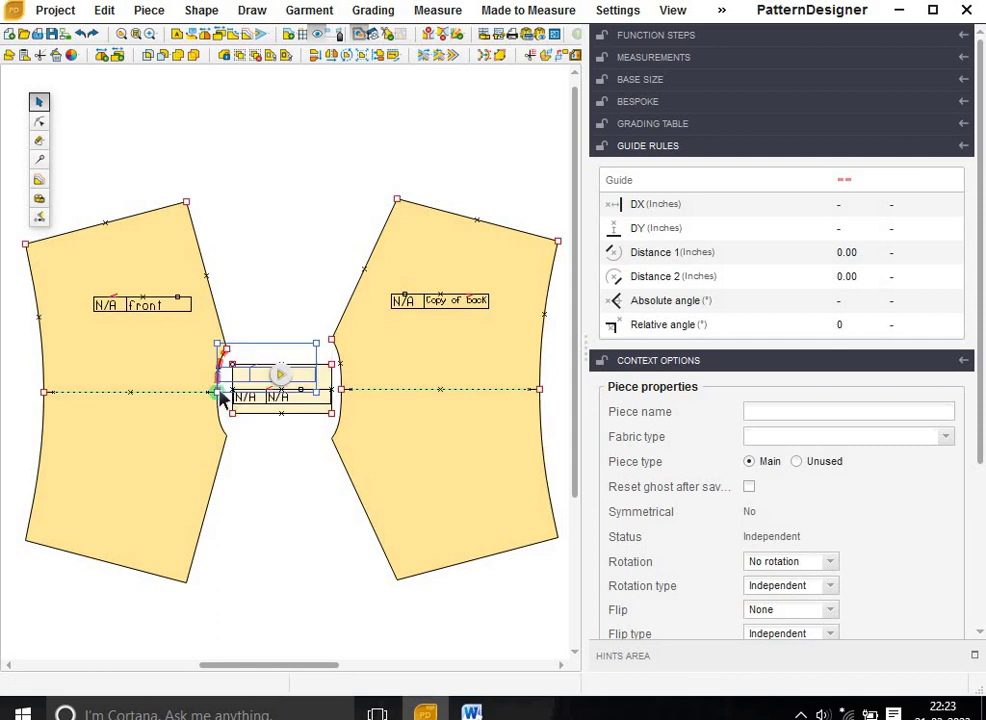
{"action": "left_click", "coordinate": [346, 402]}
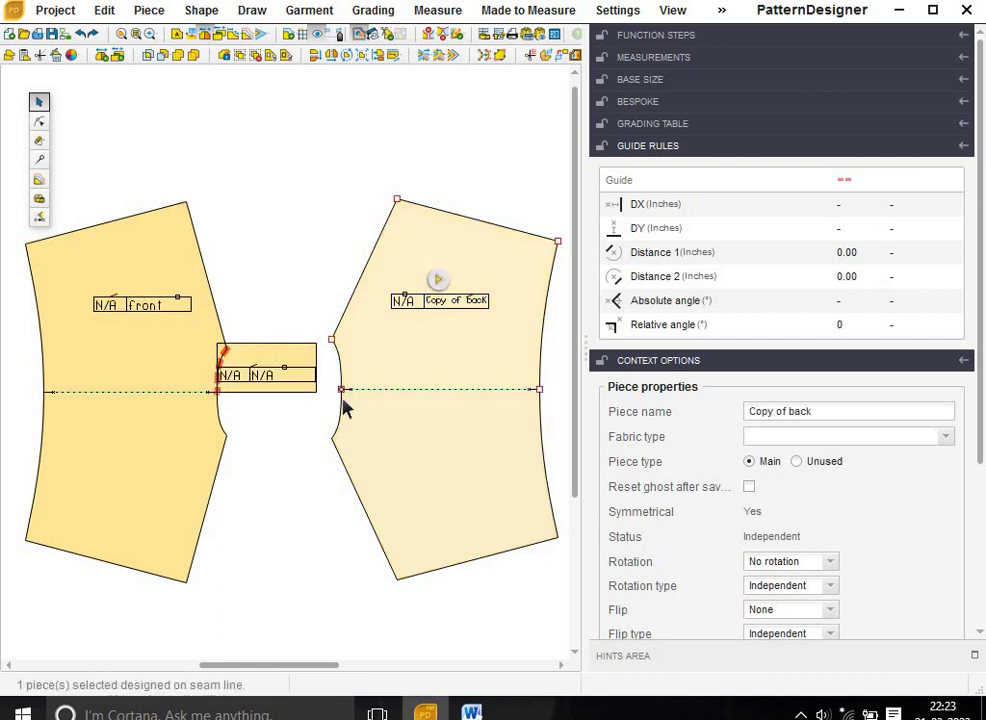
{"action": "left_click_drag", "start_coordinate": [341, 396], "coordinate": [316, 398]}
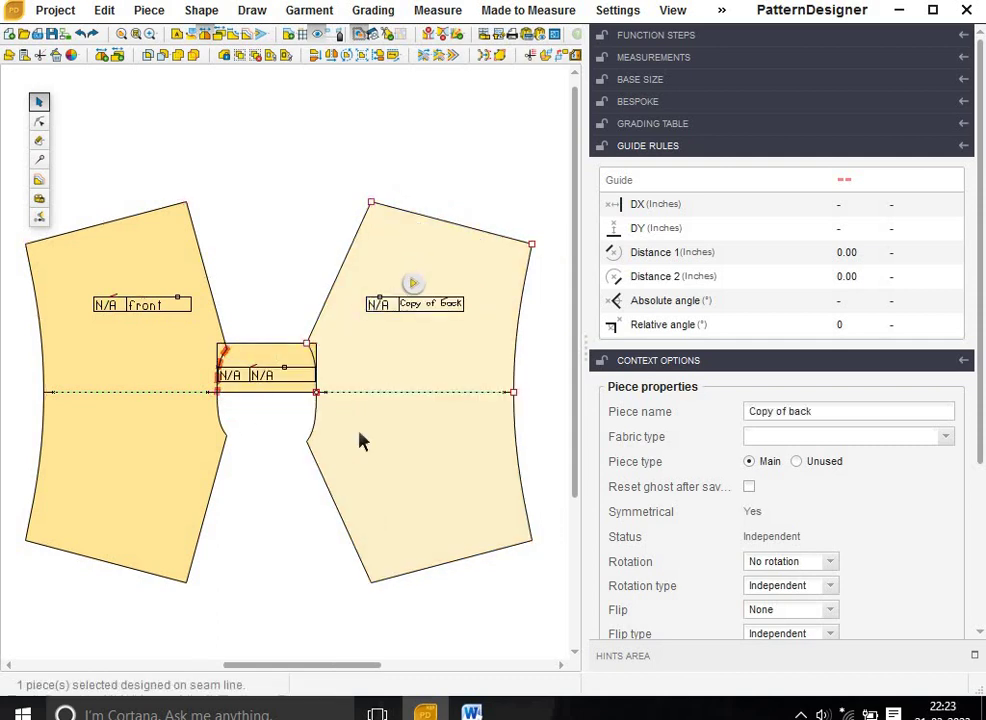
- Pull the gusset's top-left and top-right corners onto the front and back seams
{"action": "left_click", "coordinate": [230, 380]}
{"action": "scroll", "coordinate": [235, 378], "scroll_direction": "up", "scroll_amount": 1}
{"action": "scroll", "coordinate": [235, 378], "scroll_direction": "up", "scroll_amount": 1}
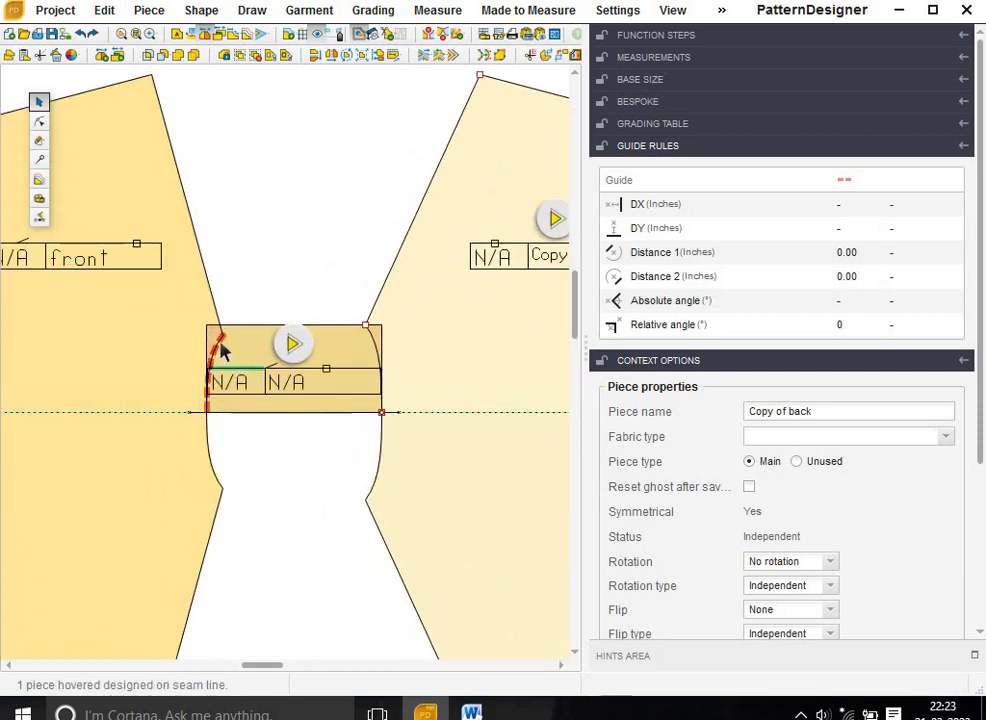
{"action": "left_click", "coordinate": [39, 121]}
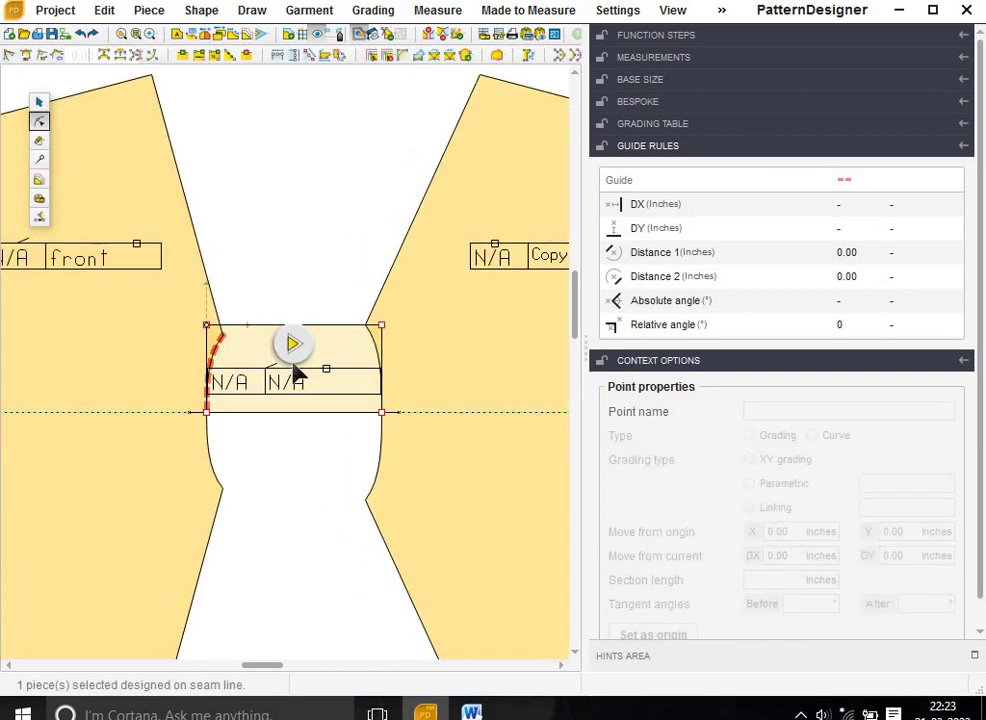
{"action": "left_click_drag", "start_coordinate": [206, 326], "coordinate": [222, 336]}
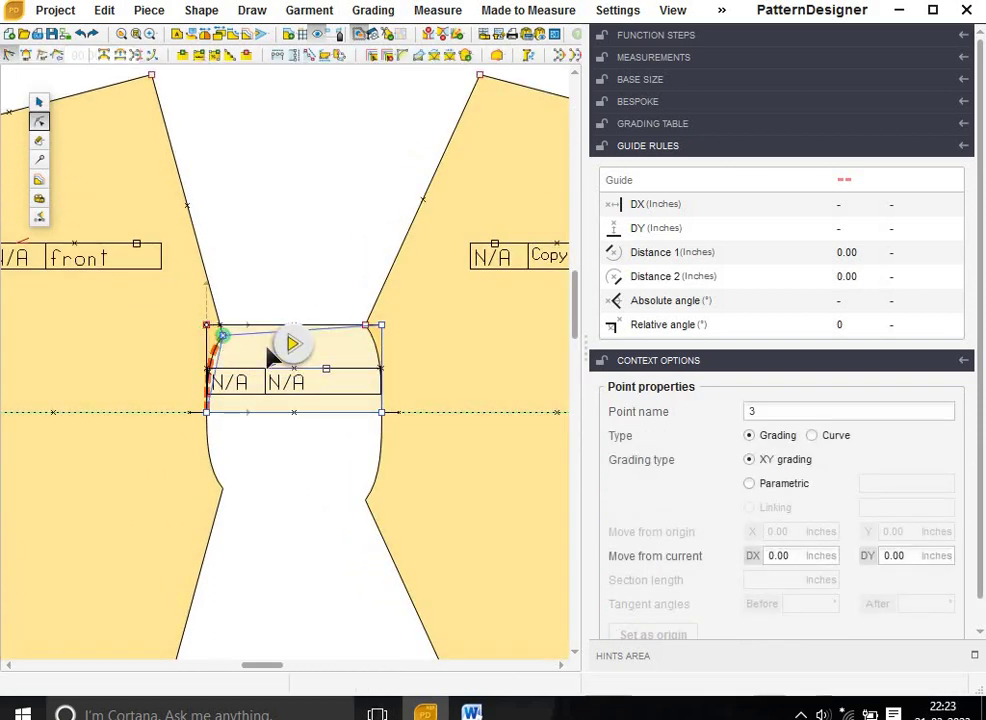
{"action": "left_click_drag", "start_coordinate": [381, 326], "coordinate": [366, 326]}
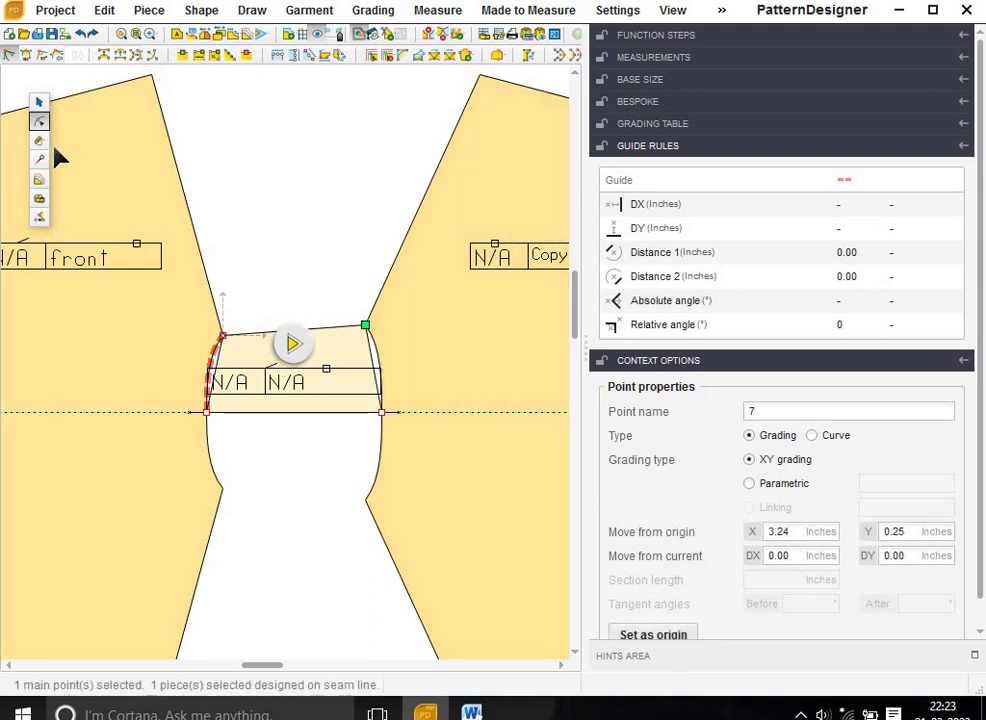
- Remove the N/A text from the gusset's label
{"action": "left_click", "coordinate": [39, 160]}
{"action": "left_click", "coordinate": [300, 388]}
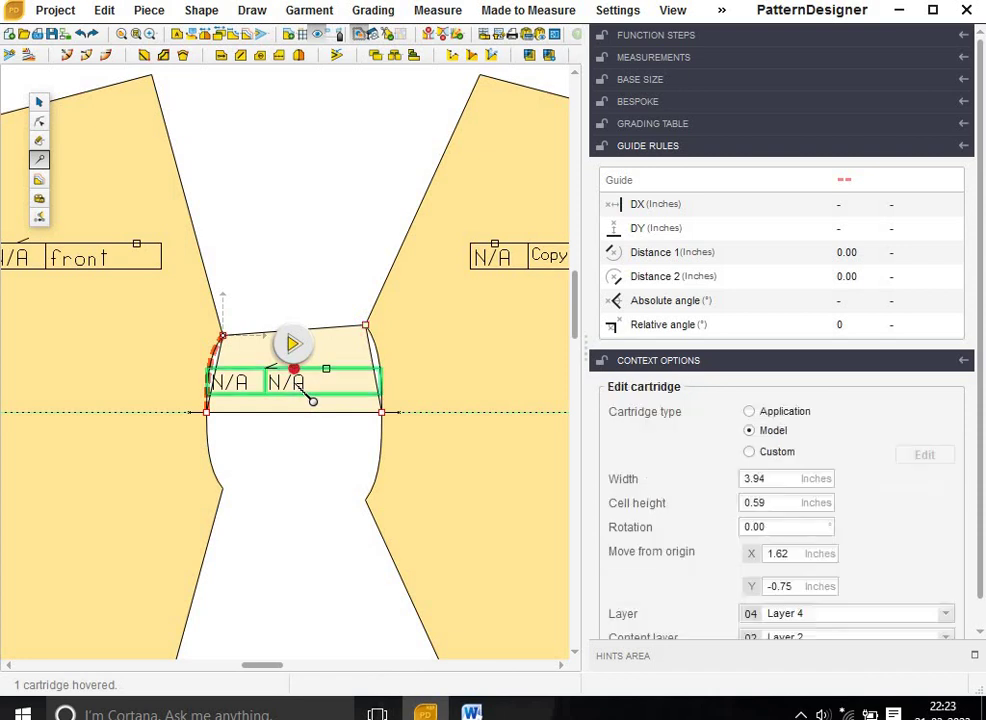
{"action": "left_click", "coordinate": [282, 403]}
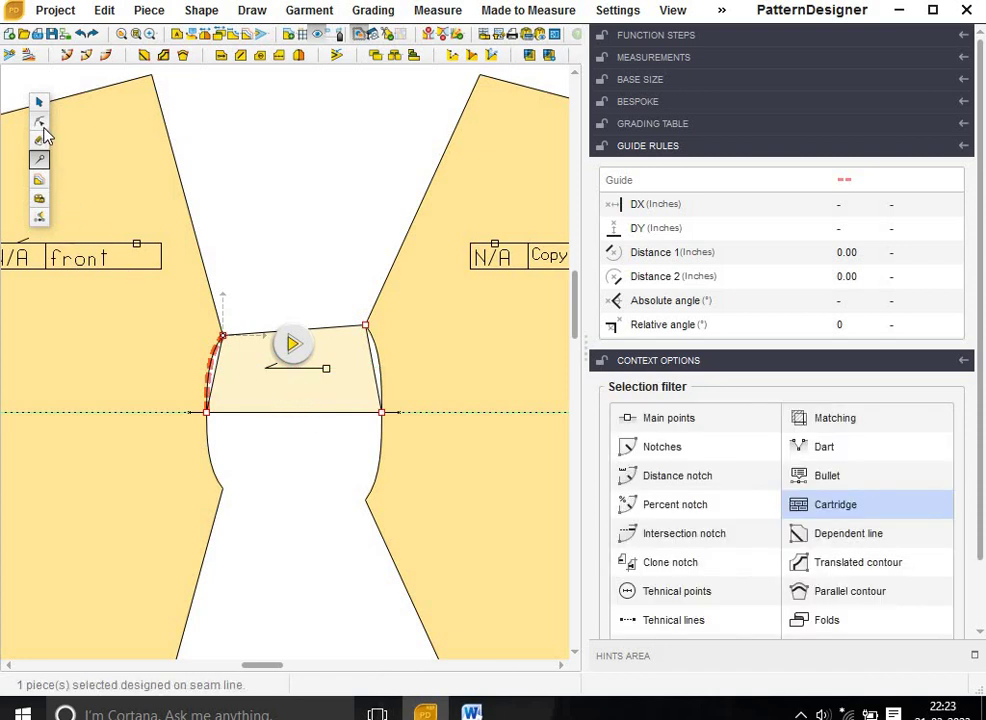
{"action": "left_click", "coordinate": [40, 122]}
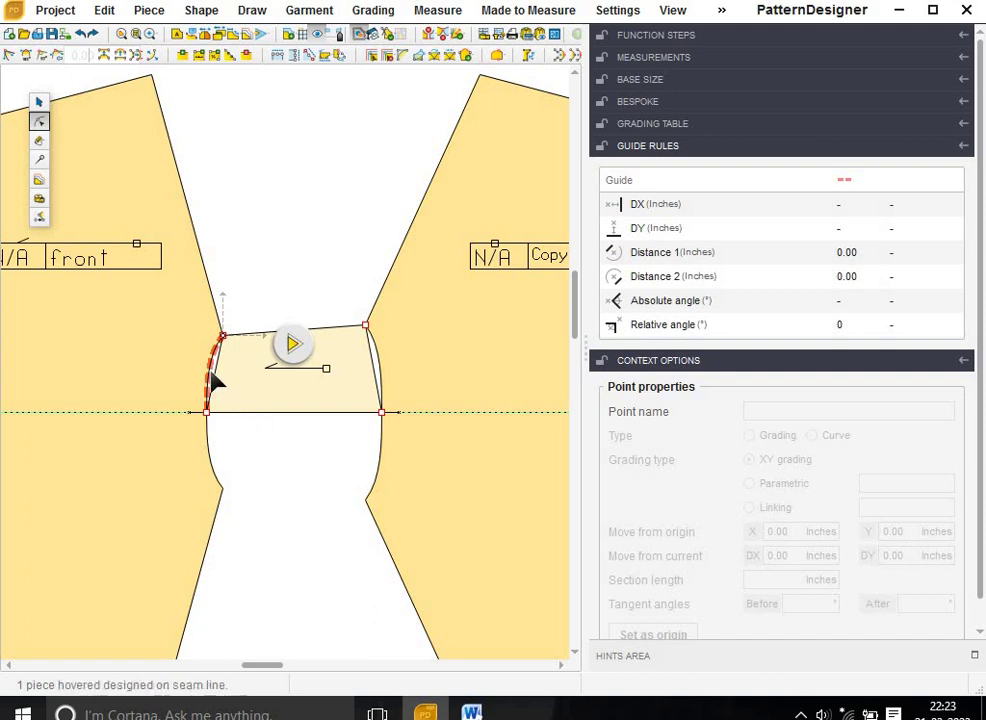
- Bend the gusset's left edge to follow the front piece's curved side seam
{"action": "left_click", "coordinate": [214, 386]}
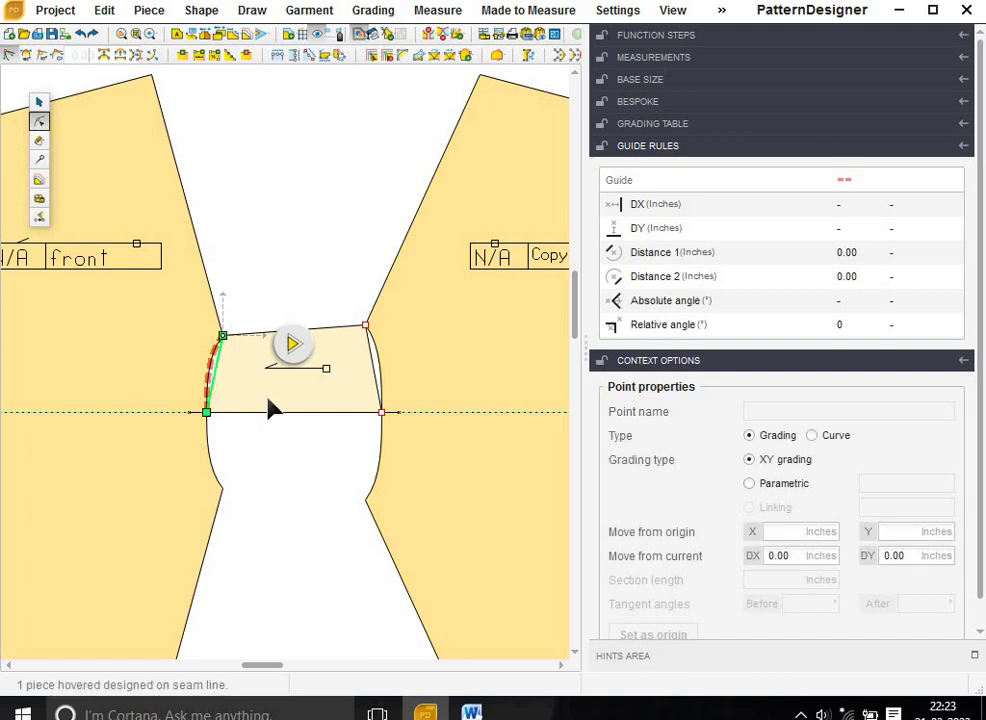
{"action": "scroll", "coordinate": [240, 398], "scroll_direction": "up", "scroll_amount": 2}
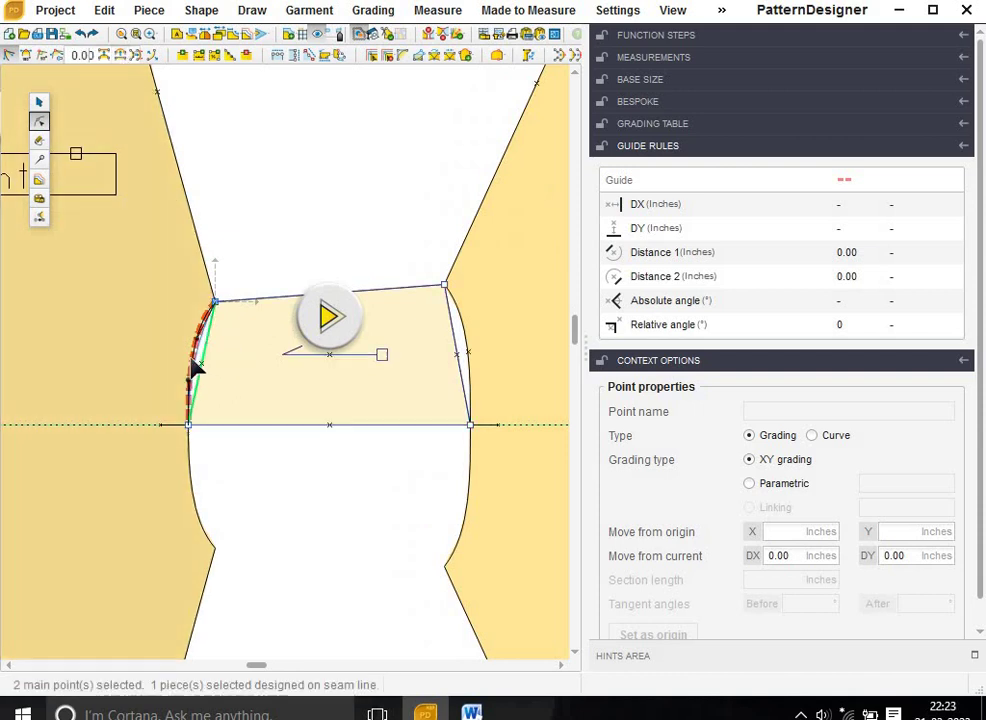
{"action": "key", "text": "Escape"}
{"action": "scroll", "coordinate": [200, 314], "scroll_direction": "up", "scroll_amount": 3}
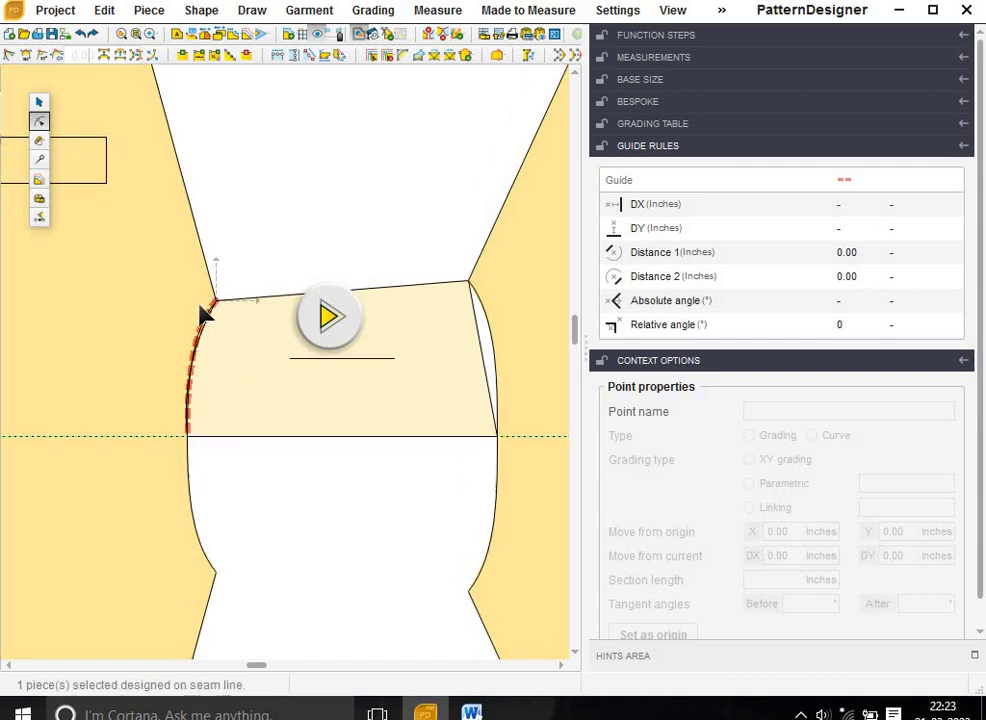
{"action": "scroll", "coordinate": [209, 315], "scroll_direction": "up", "scroll_amount": 2}
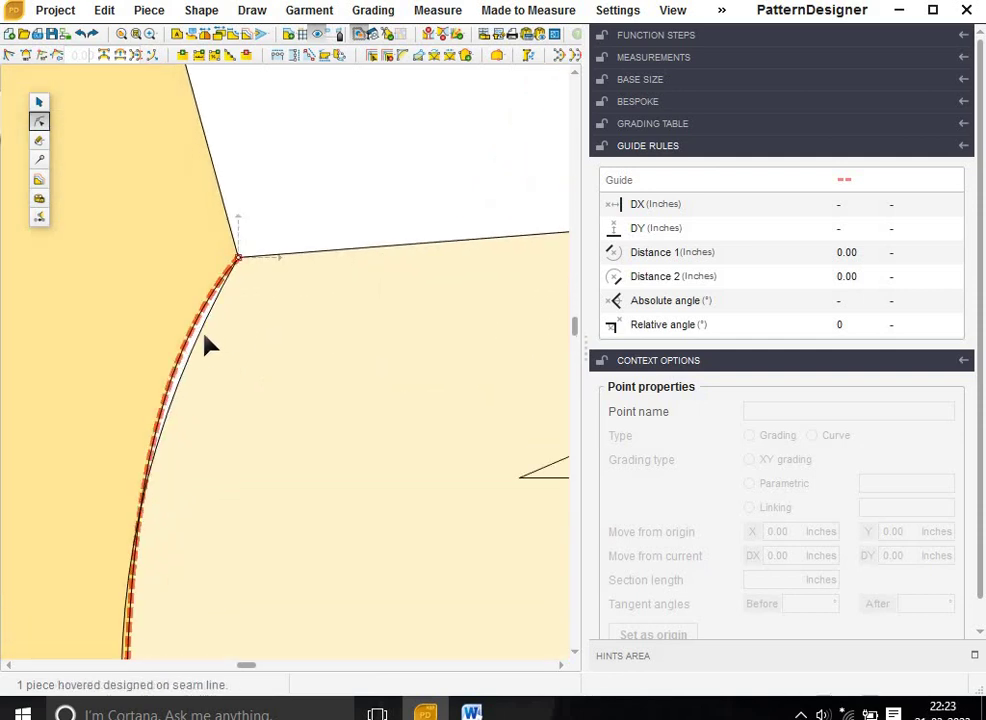
{"action": "left_click", "coordinate": [203, 337]}
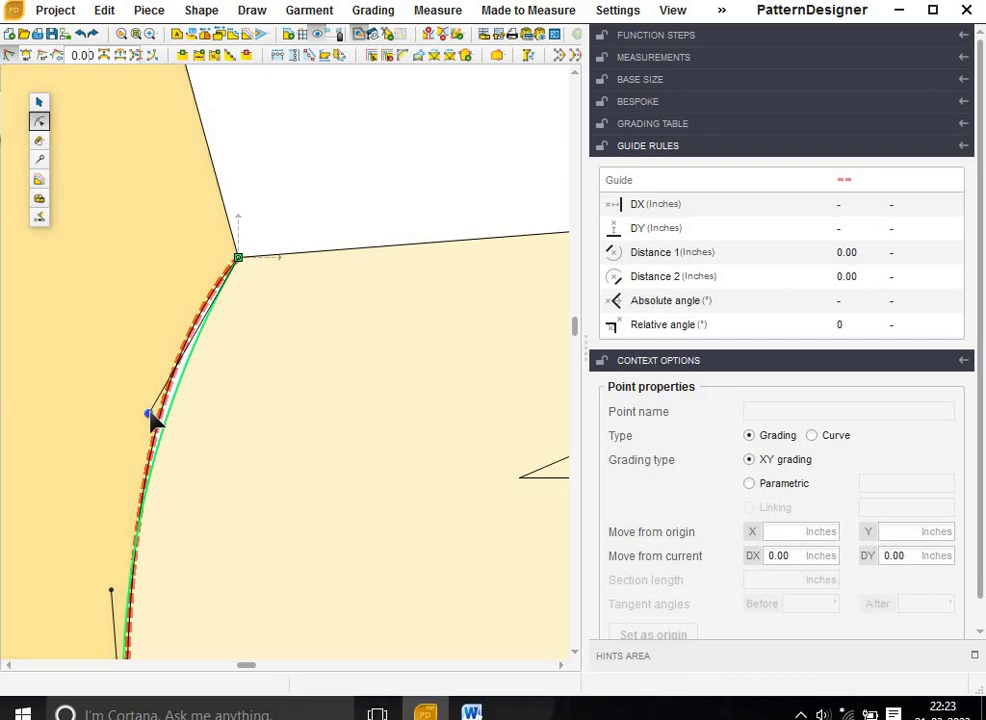
{"action": "left_click_drag", "start_coordinate": [150, 416], "coordinate": [156, 340]}
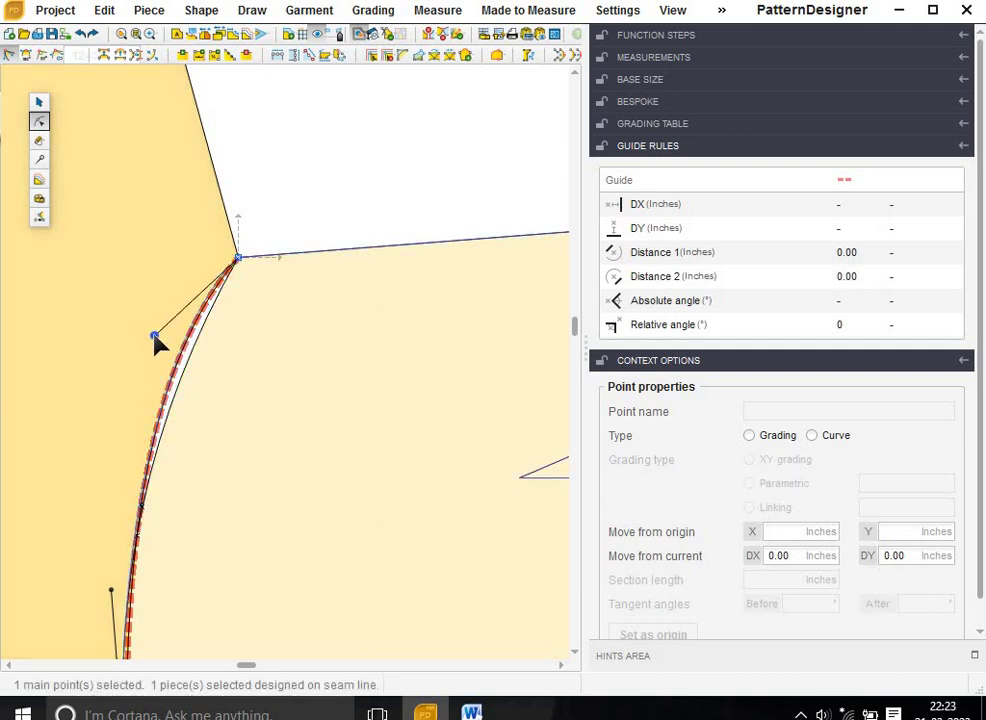
{"action": "left_click", "coordinate": [211, 426]}
- Pull a point on the gusset/front seam left to refine the curve
{"action": "left_click", "coordinate": [115, 594]}
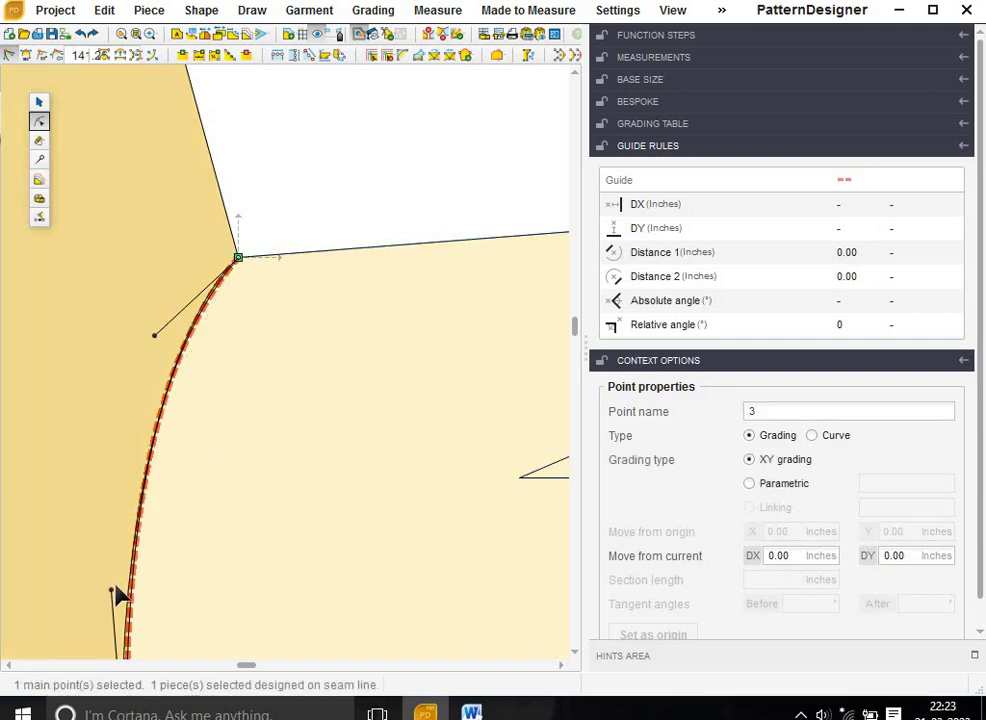
{"action": "left_click", "coordinate": [115, 594]}
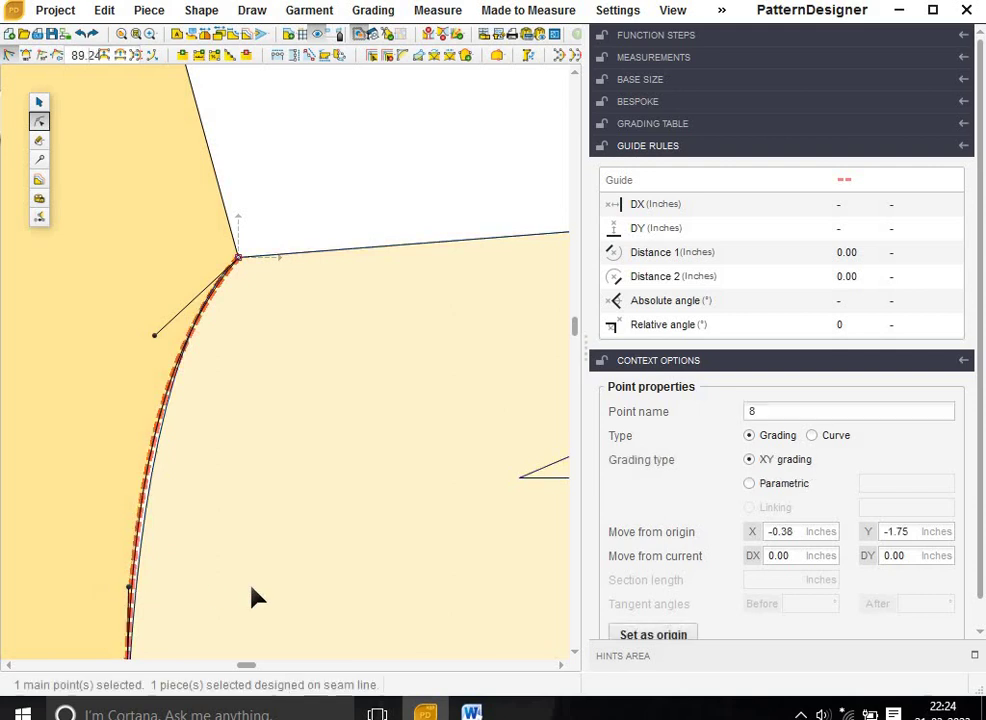
{"action": "scroll", "coordinate": [205, 528], "scroll_direction": "down", "scroll_amount": 2}
{"action": "left_click", "coordinate": [178, 628]}
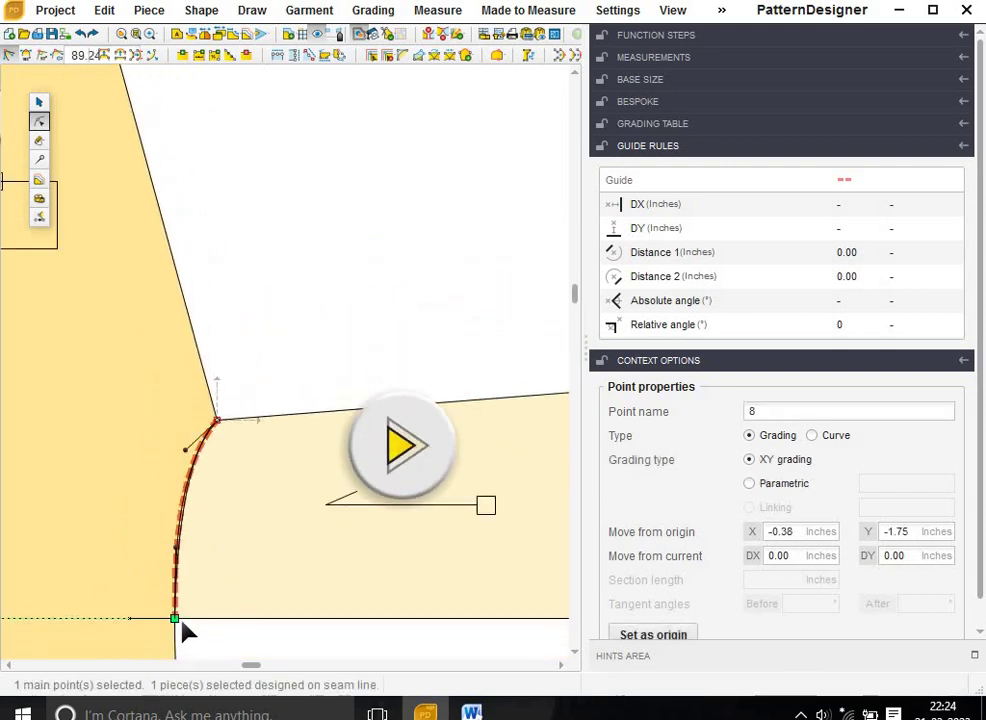
{"action": "scroll", "coordinate": [180, 616], "scroll_direction": "up", "scroll_amount": 2}
{"action": "scroll", "coordinate": [180, 579], "scroll_direction": "up", "scroll_amount": 2}
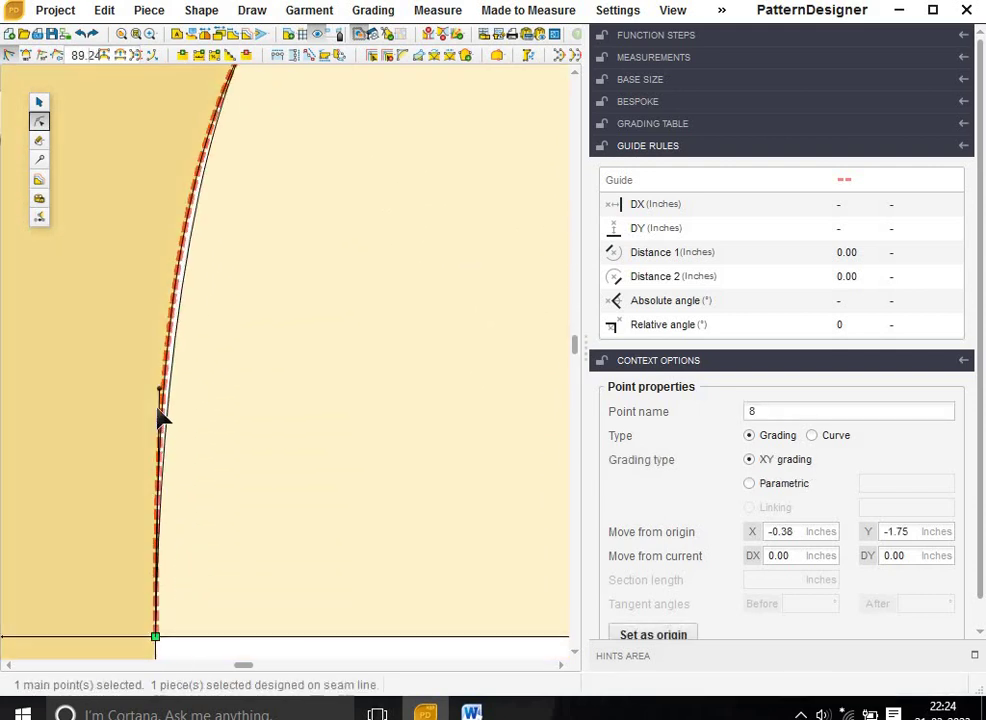
{"action": "left_click", "coordinate": [158, 385]}
{"action": "left_click_drag", "start_coordinate": [157, 384], "coordinate": [147, 342]}
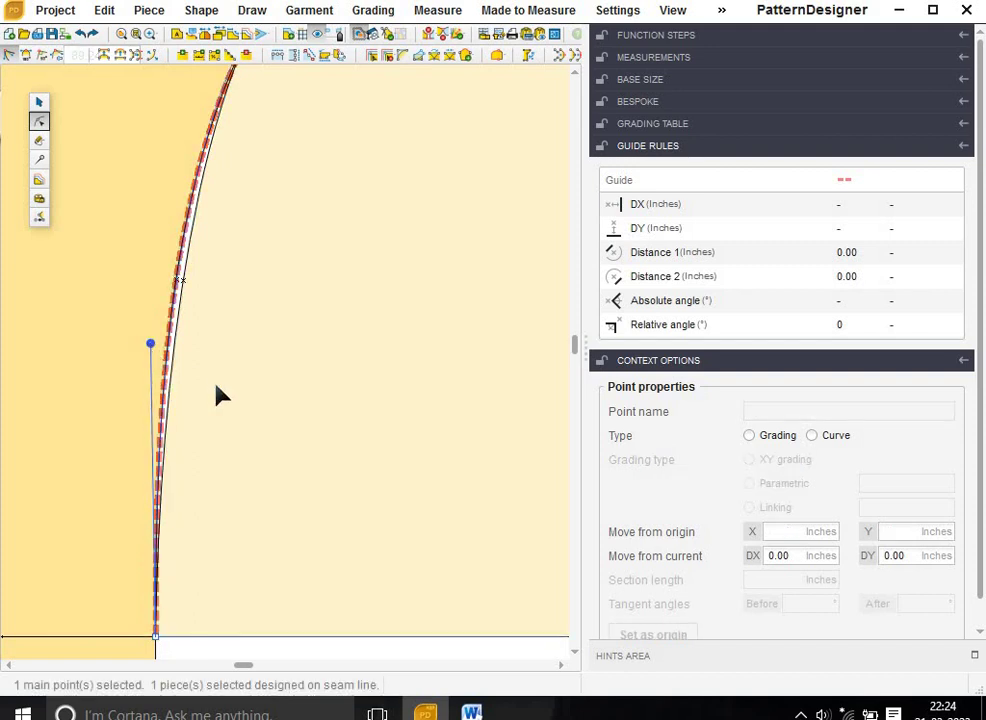
{"action": "scroll", "coordinate": [216, 396], "scroll_direction": "down", "scroll_amount": 2}
{"action": "scroll", "coordinate": [216, 396], "scroll_direction": "down", "scroll_amount": 2}
{"action": "scroll", "coordinate": [225, 300], "scroll_direction": "down", "scroll_amount": 1}
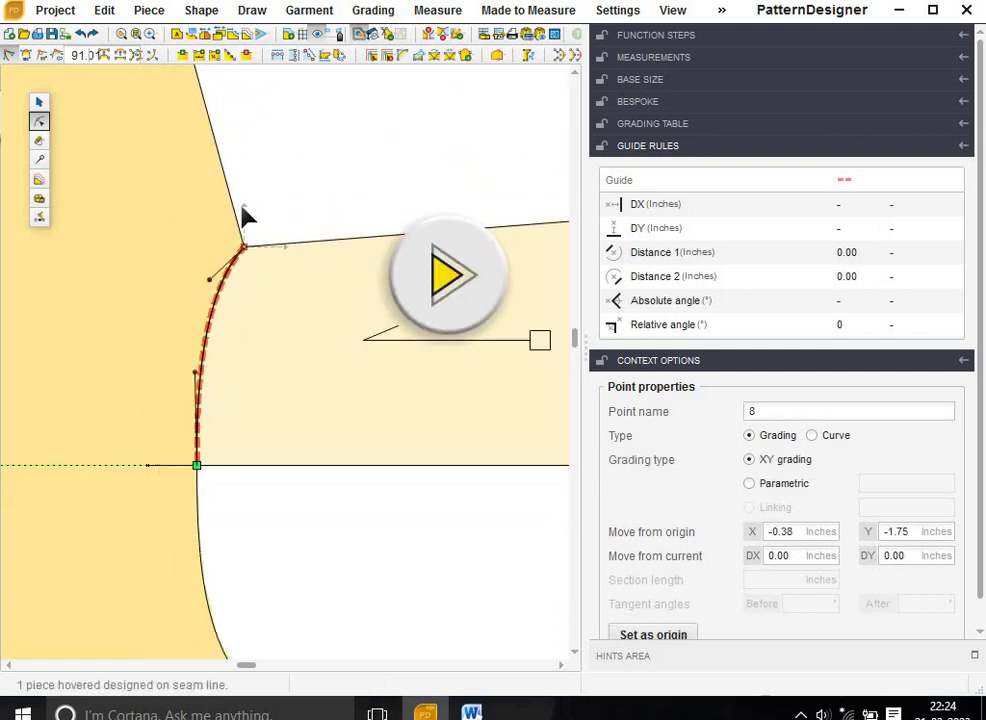
{"action": "scroll", "coordinate": [290, 240], "scroll_direction": "up", "scroll_amount": 1}
{"action": "scroll", "coordinate": [390, 264], "scroll_direction": "down", "scroll_amount": 5}
{"action": "scroll", "coordinate": [470, 255], "scroll_direction": "down", "scroll_amount": 1}
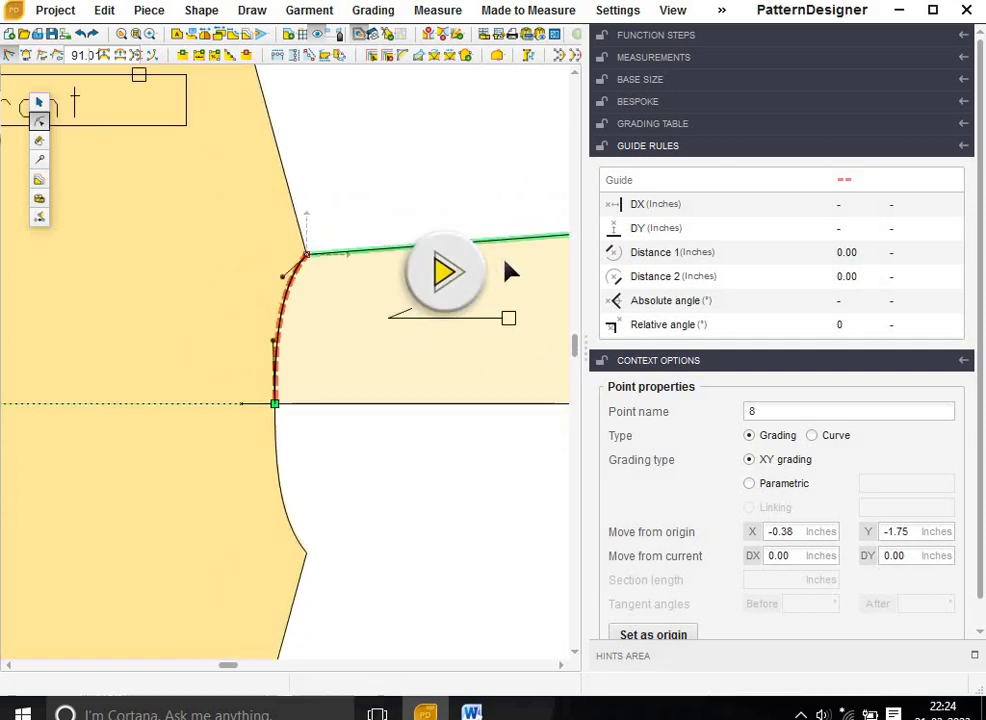
{"action": "scroll", "coordinate": [520, 274], "scroll_direction": "down", "scroll_amount": 2}
{"action": "scroll", "coordinate": [555, 288], "scroll_direction": "down", "scroll_amount": 2}
{"action": "scroll", "coordinate": [572, 276], "scroll_direction": "down", "scroll_amount": 1}
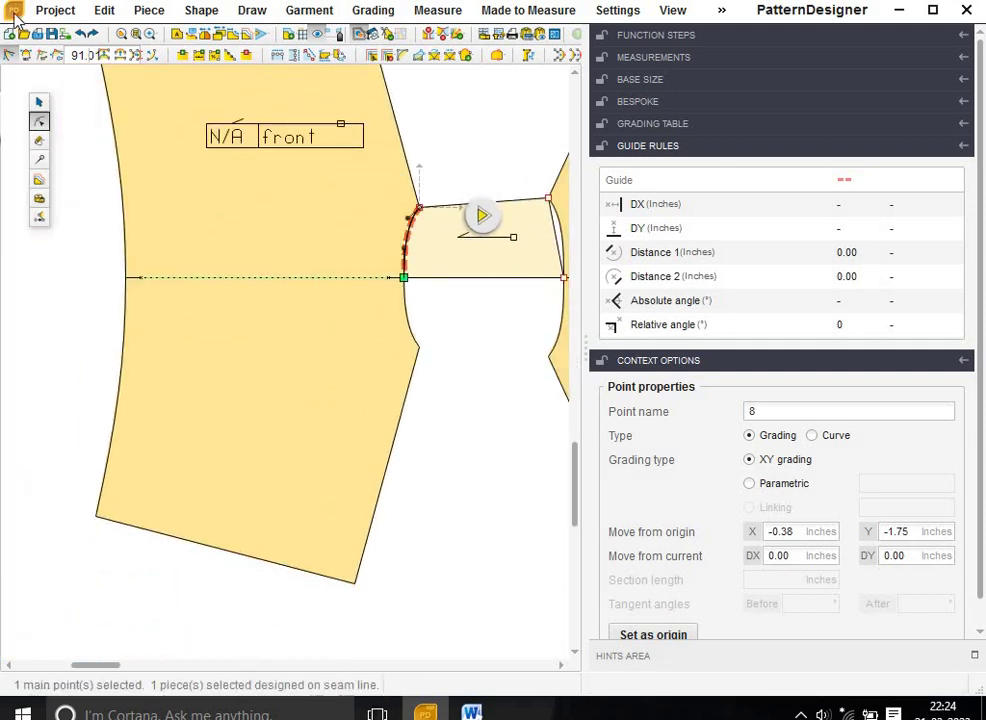
{"action": "scroll", "coordinate": [370, 280], "scroll_direction": "down", "scroll_amount": 3}
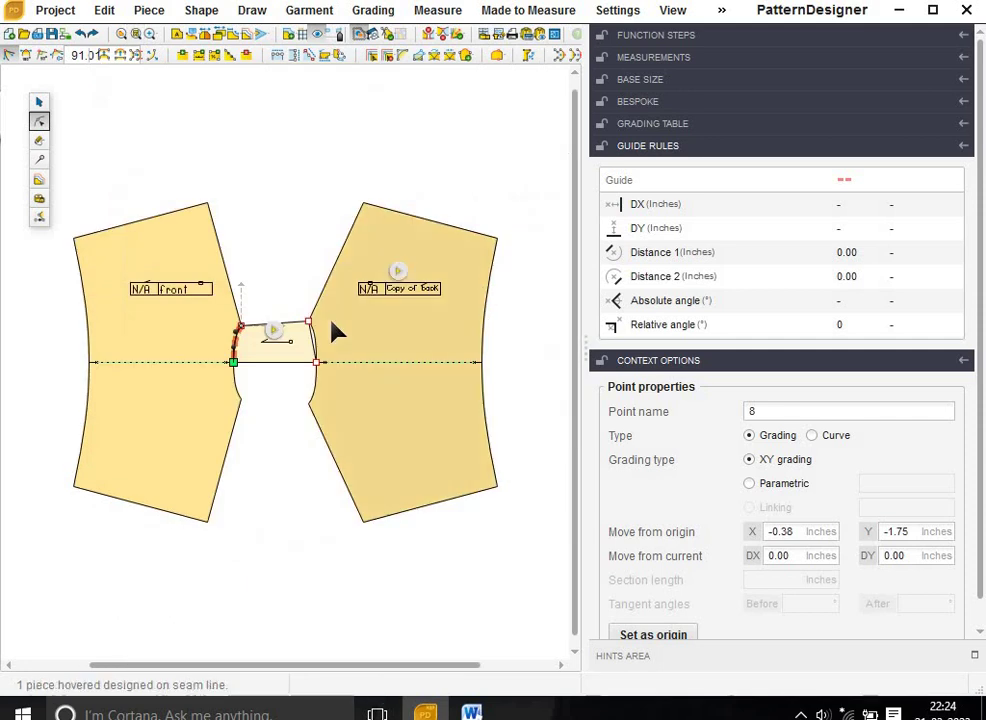
{"action": "scroll", "coordinate": [335, 332], "scroll_direction": "up", "scroll_amount": 1}
{"action": "scroll", "coordinate": [330, 336], "scroll_direction": "up", "scroll_amount": 2}
{"action": "scroll", "coordinate": [330, 336], "scroll_direction": "up", "scroll_amount": 2}
- Drag the middle of the gusset's right edge to curve it along Copy of back
{"action": "scroll", "coordinate": [330, 336], "scroll_direction": "up", "scroll_amount": 2}
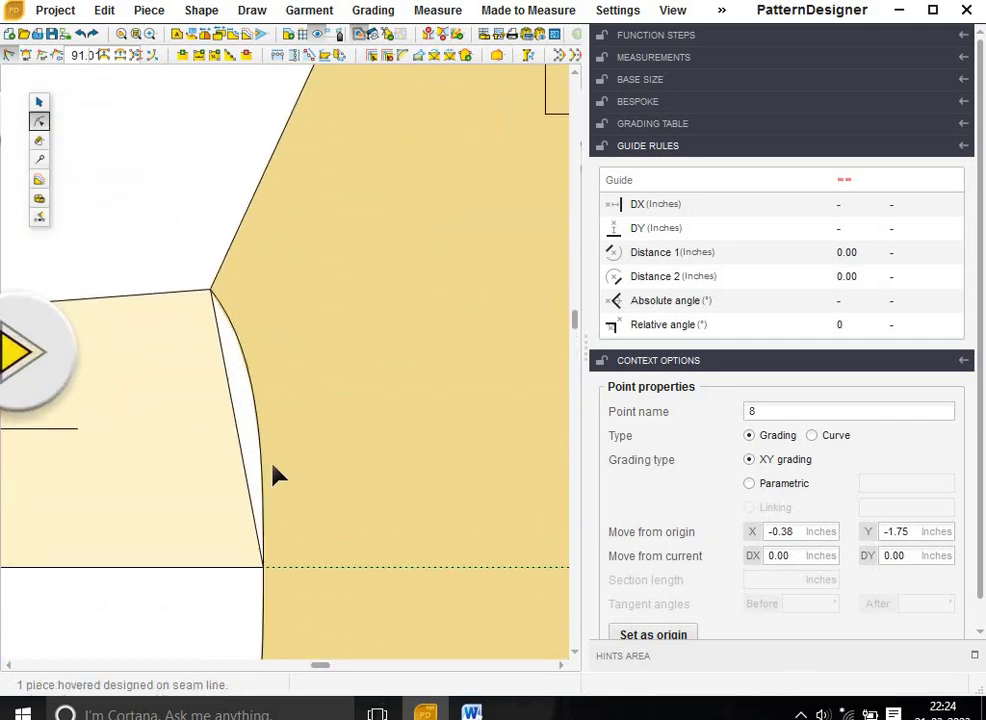
{"action": "left_click", "coordinate": [213, 436]}
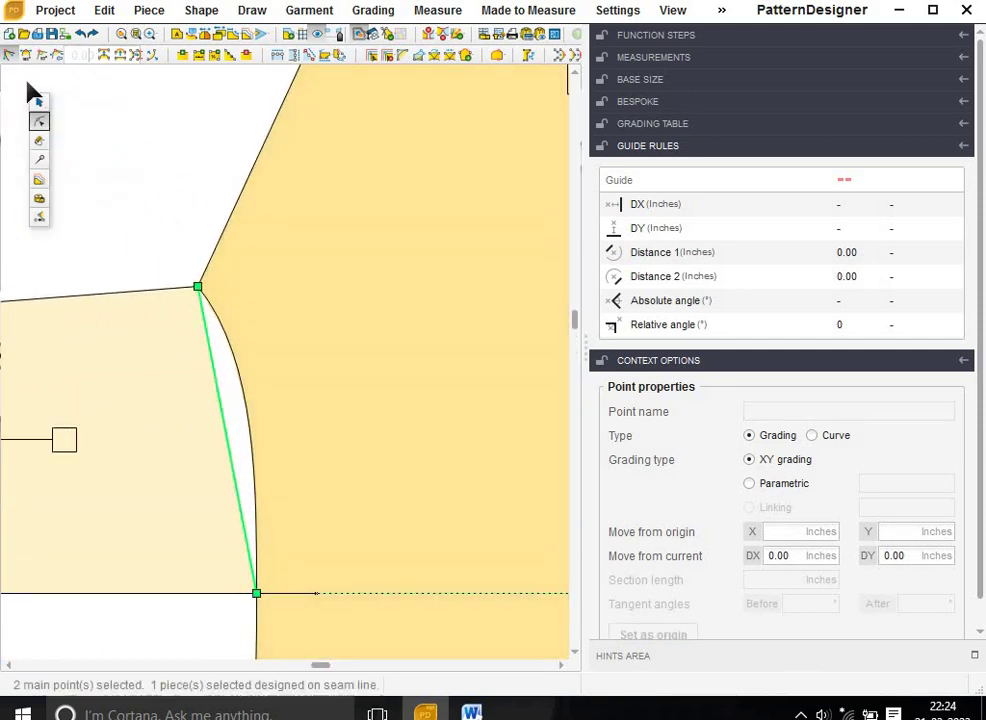
{"action": "left_click", "coordinate": [218, 406]}
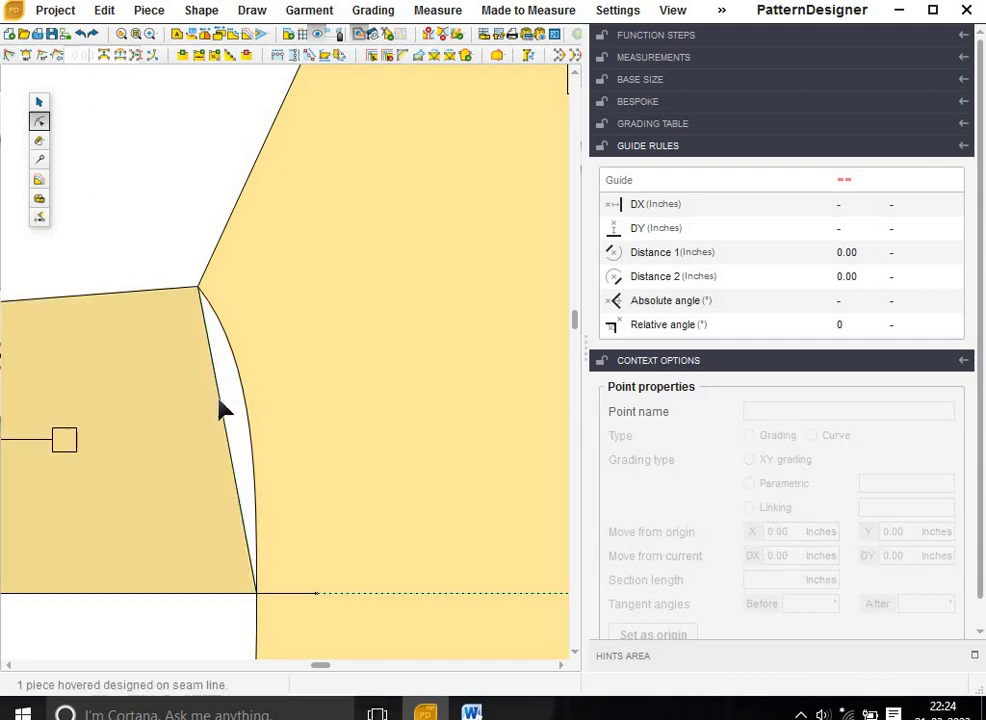
{"action": "left_click", "coordinate": [224, 409]}
{"action": "mouse_move", "coordinate": [226, 410]}
{"action": "left_mouse_down"}
{"action": "mouse_move", "coordinate": [254, 452]}
{"action": "mouse_move", "coordinate": [255, 414]}
{"action": "left_mouse_up"}
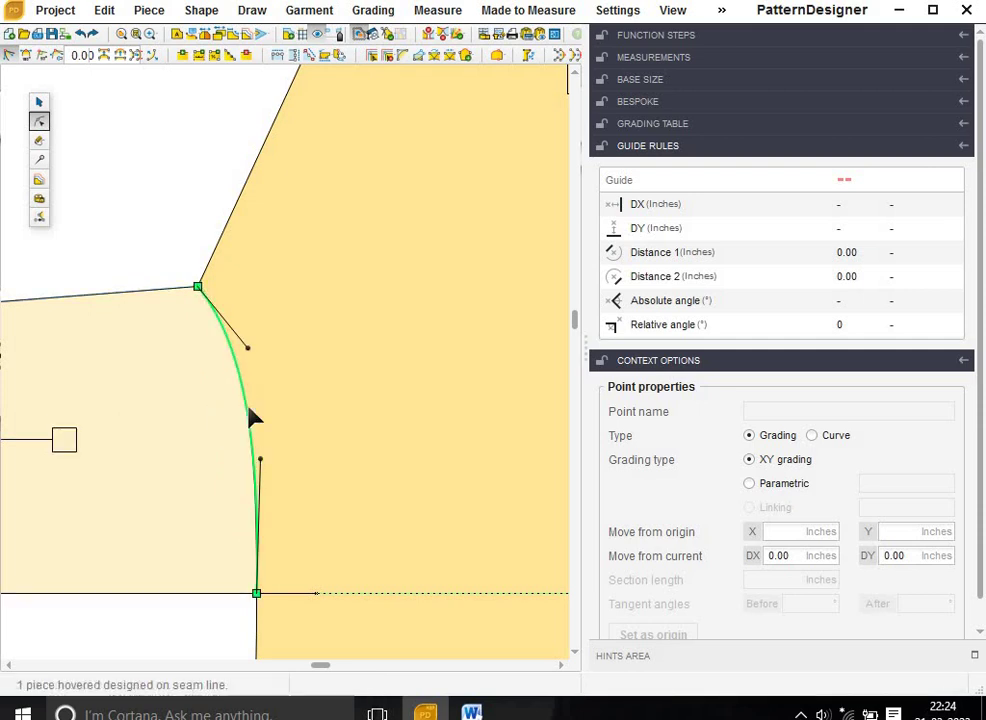
{"action": "scroll", "coordinate": [262, 403], "scroll_direction": "down", "scroll_amount": 3}
{"action": "scroll", "coordinate": [262, 403], "scroll_direction": "down", "scroll_amount": 2}
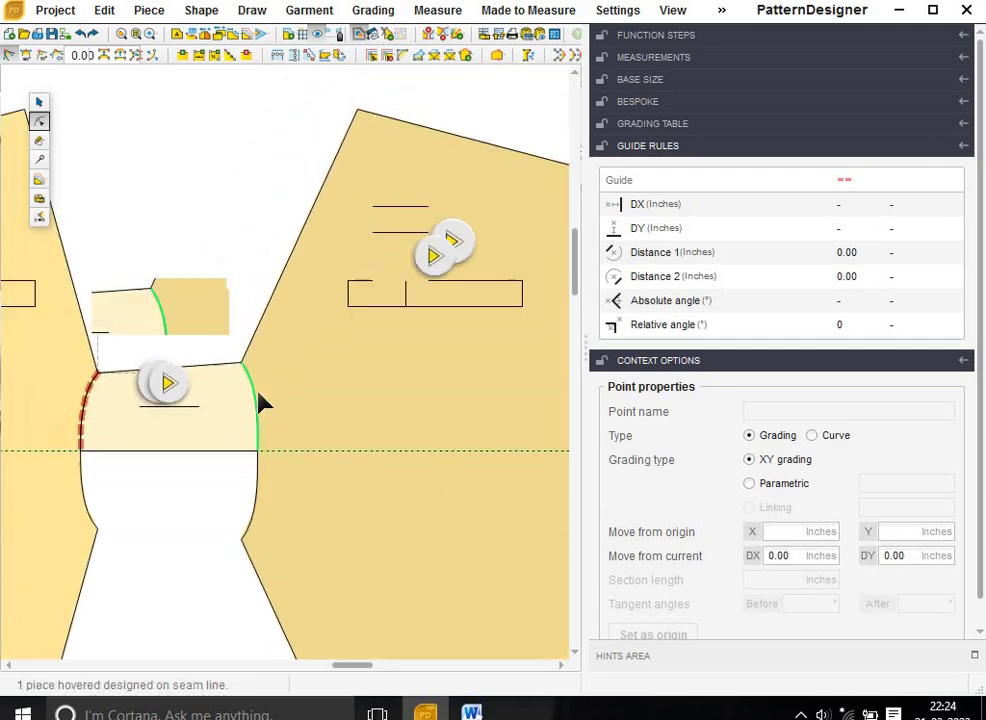
{"action": "scroll", "coordinate": [262, 403], "scroll_direction": "down", "scroll_amount": 2}
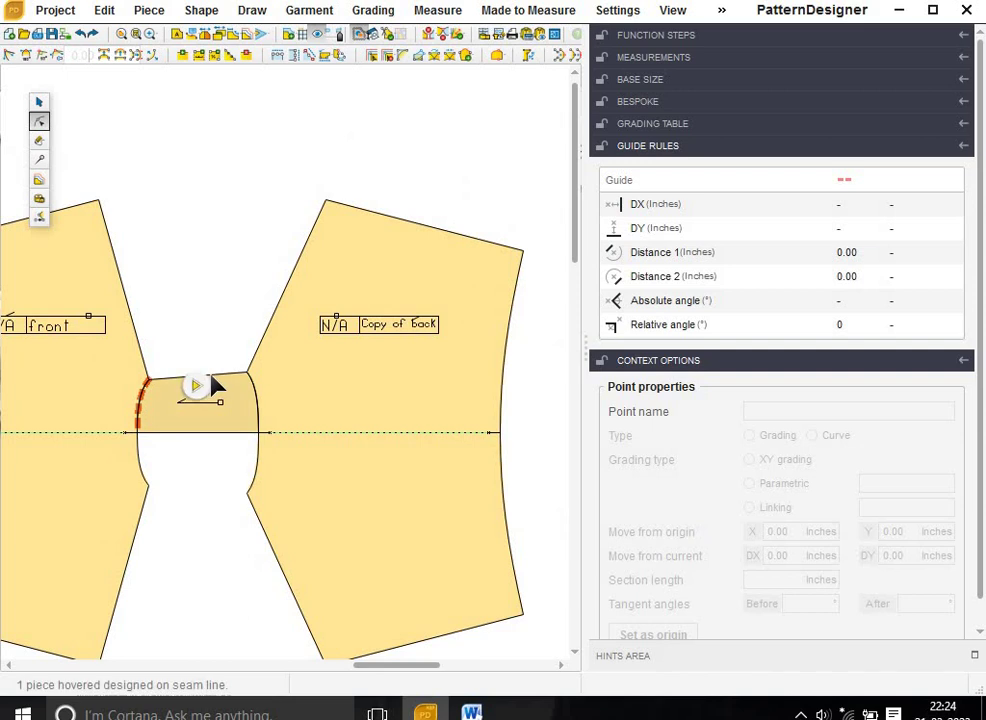
- Drag the gusset's grain line a little lower, then select the front piece's armhole edge
{"action": "left_click", "coordinate": [39, 159]}
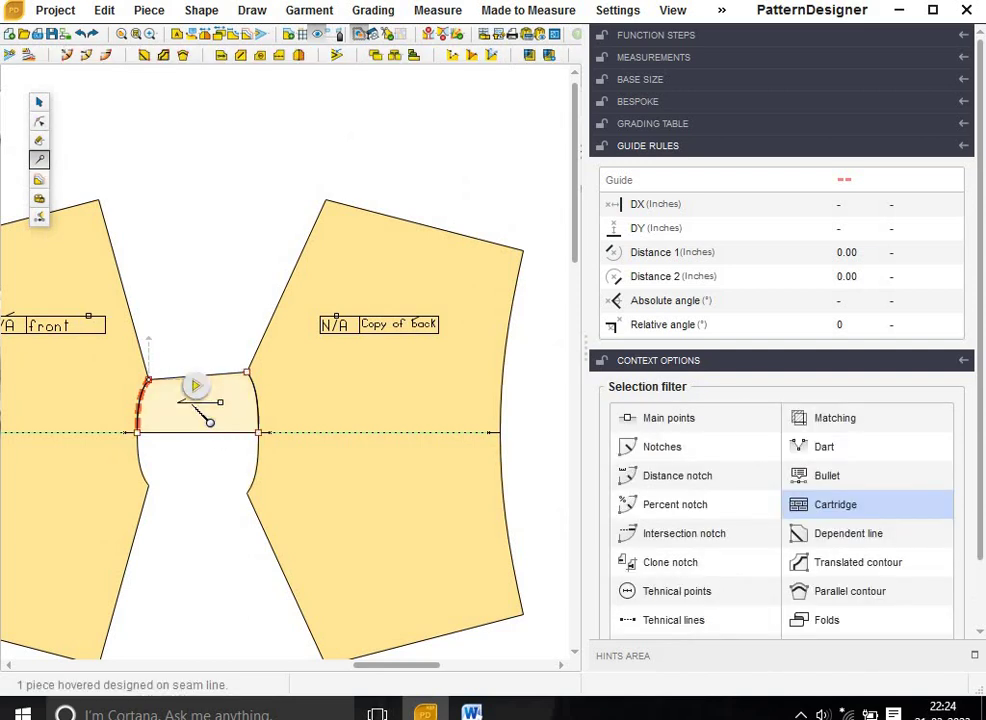
{"action": "left_click", "coordinate": [210, 422]}
{"action": "left_click_drag", "start_coordinate": [205, 425], "coordinate": [214, 389]}
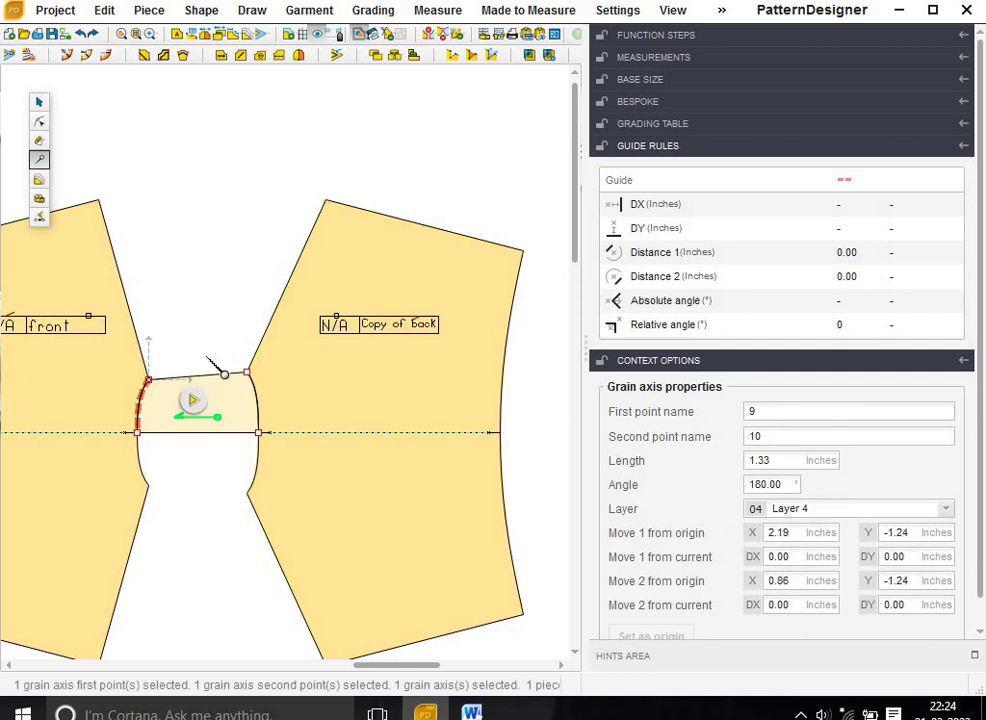
{"action": "left_click", "coordinate": [39, 121]}
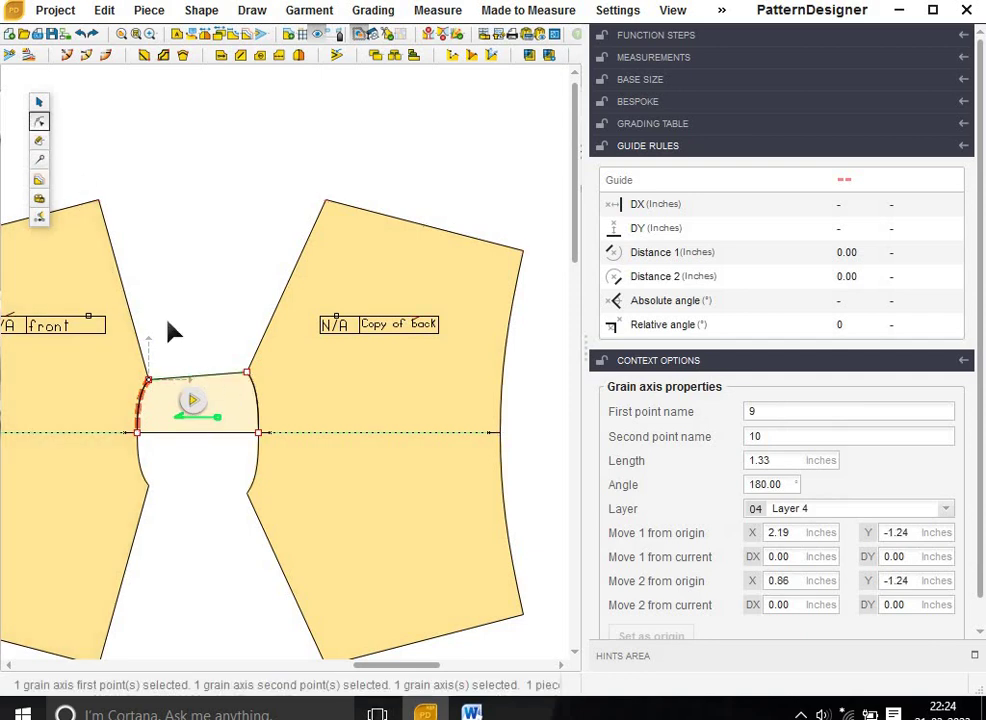
{"action": "left_click", "coordinate": [136, 336]}
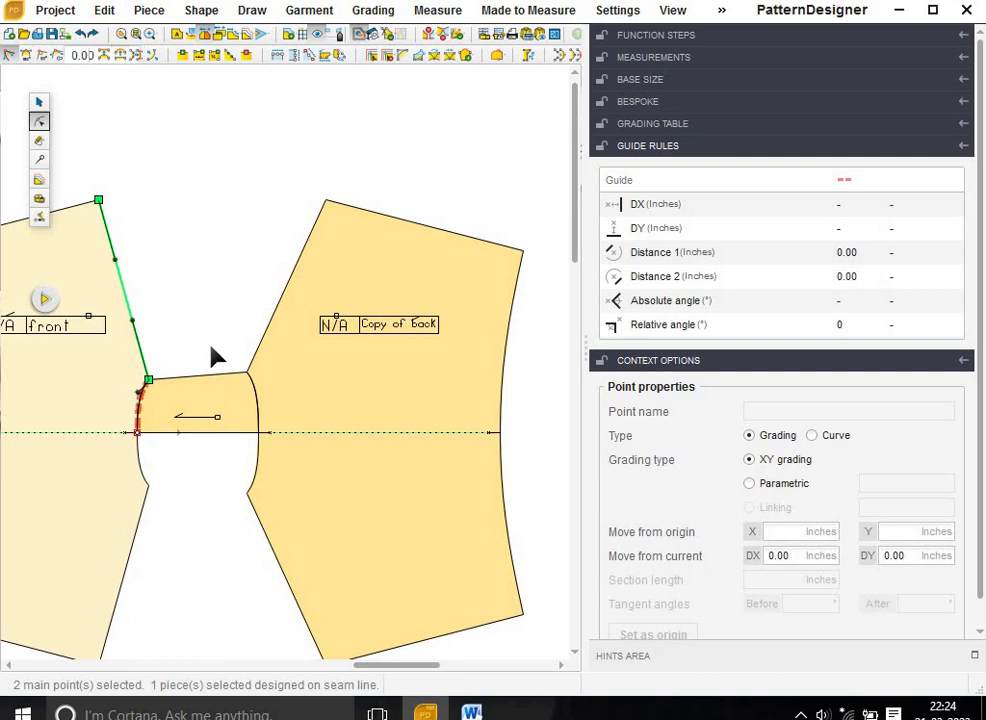
- Bend the gusset's top edge downward into a gentle scooped curve between front and back
{"action": "left_click", "coordinate": [215, 385]}
{"action": "left_click", "coordinate": [213, 375]}
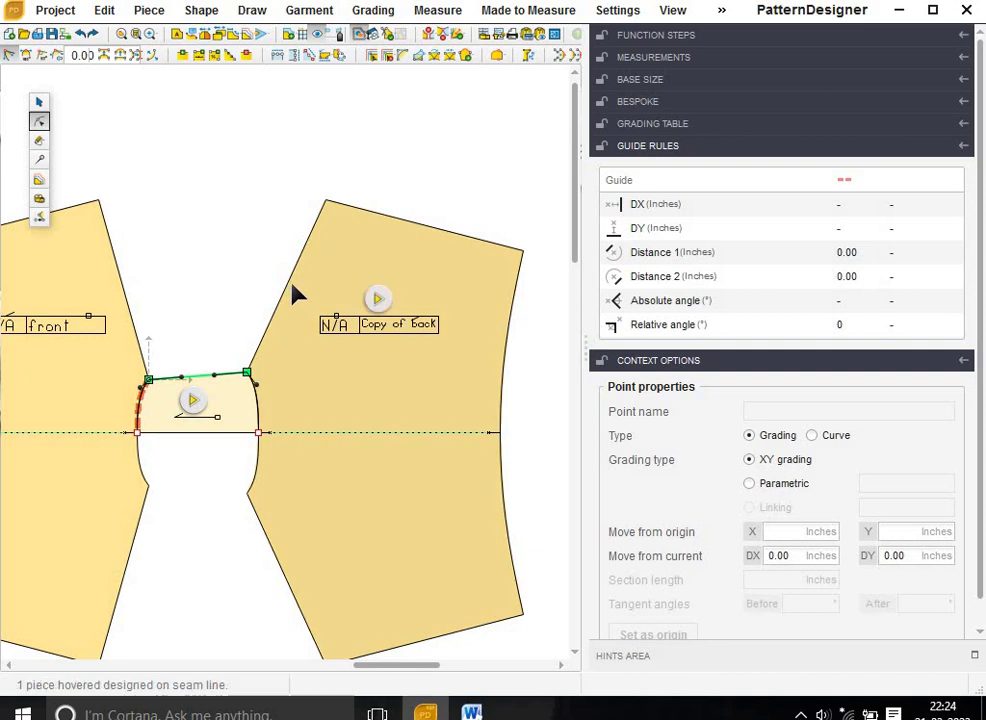
{"action": "left_click", "coordinate": [286, 285]}
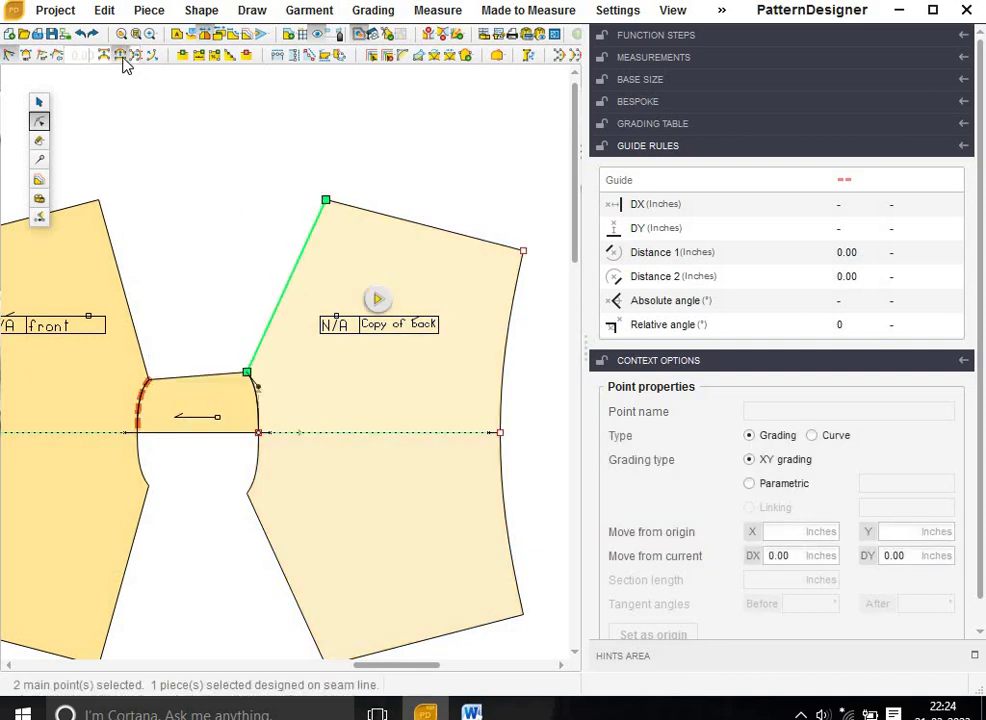
{"action": "left_click", "coordinate": [205, 210]}
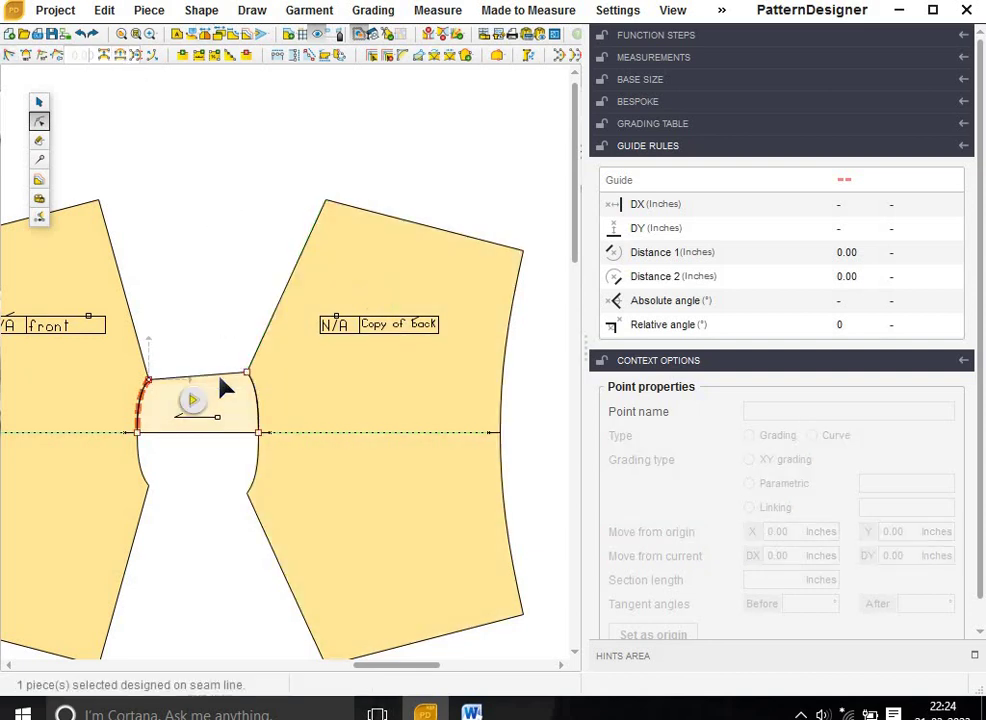
{"action": "left_click", "coordinate": [200, 378]}
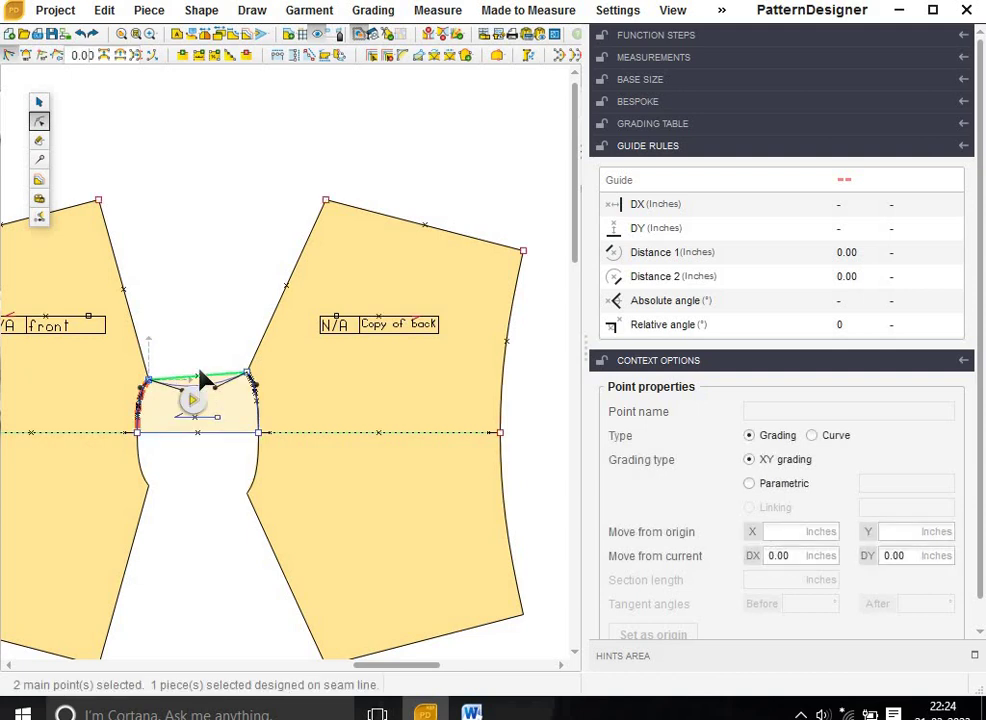
{"action": "left_click_drag", "start_coordinate": [199, 395], "coordinate": [202, 370]}
{"action": "left_click", "coordinate": [157, 325]}
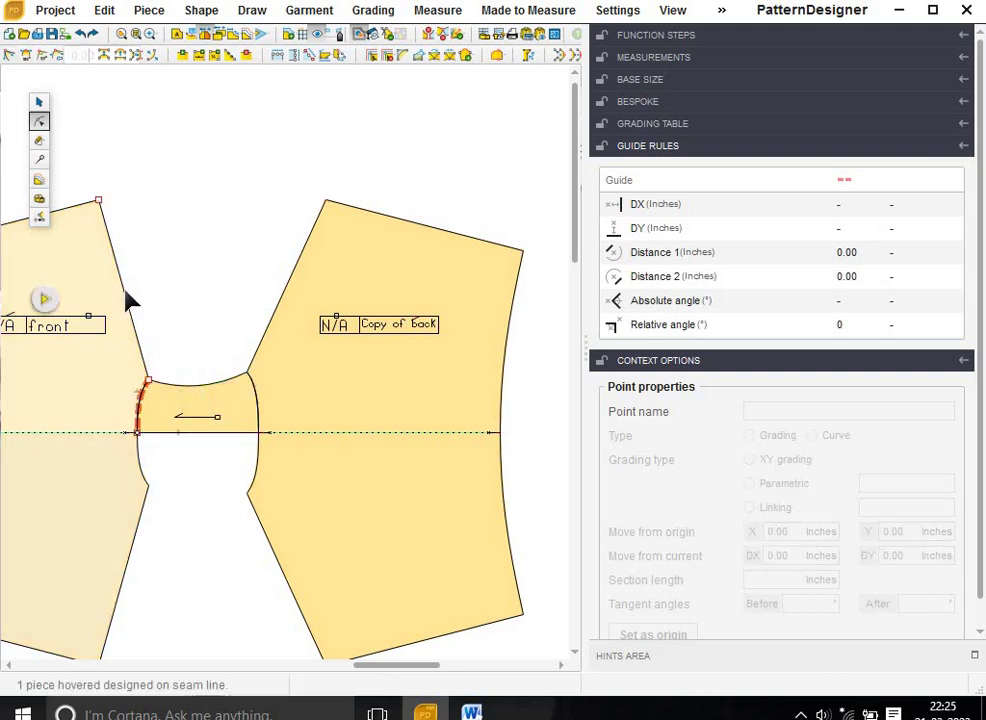
- Bend the front piece's straight armhole edge into a smooth curve
{"action": "left_click", "coordinate": [128, 305]}
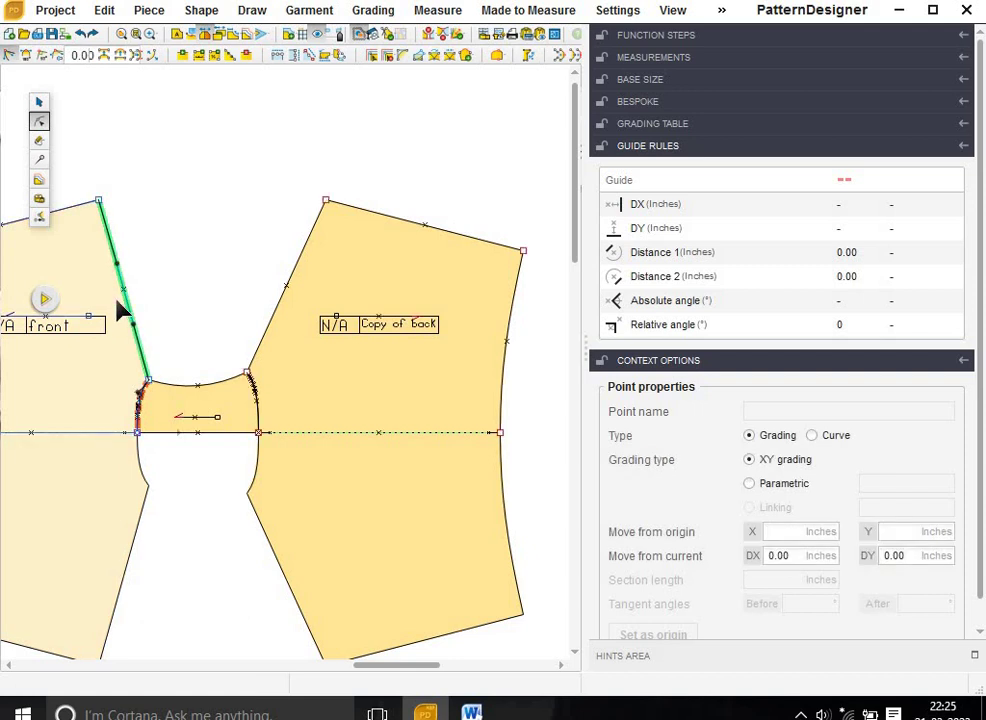
{"action": "left_click_drag", "start_coordinate": [118, 308], "coordinate": [176, 316]}
{"action": "left_click", "coordinate": [176, 316]}
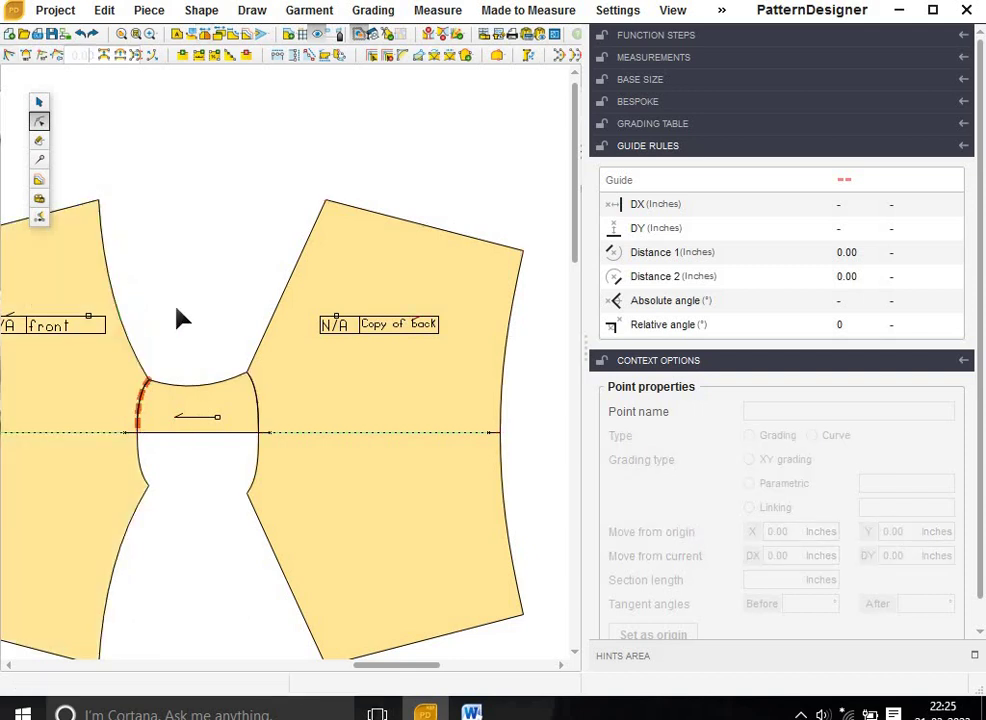
{"action": "scroll", "coordinate": [160, 385], "scroll_direction": "up", "scroll_amount": 1}
{"action": "scroll", "coordinate": [112, 262], "scroll_direction": "up", "scroll_amount": 2}
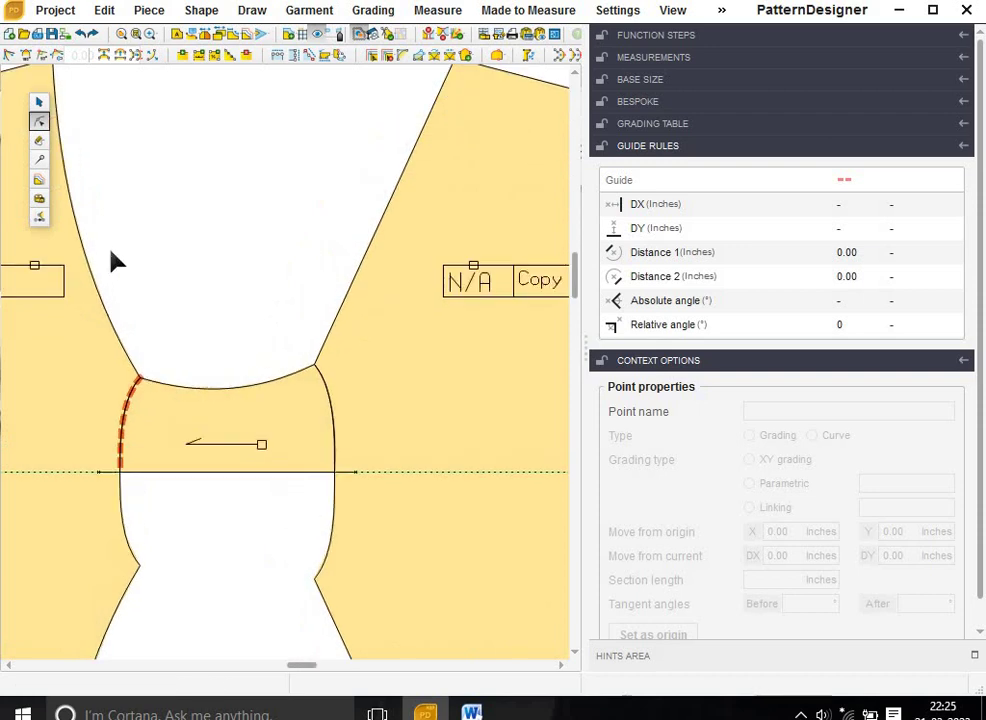
{"action": "scroll", "coordinate": [97, 266], "scroll_direction": "down", "scroll_amount": 3}
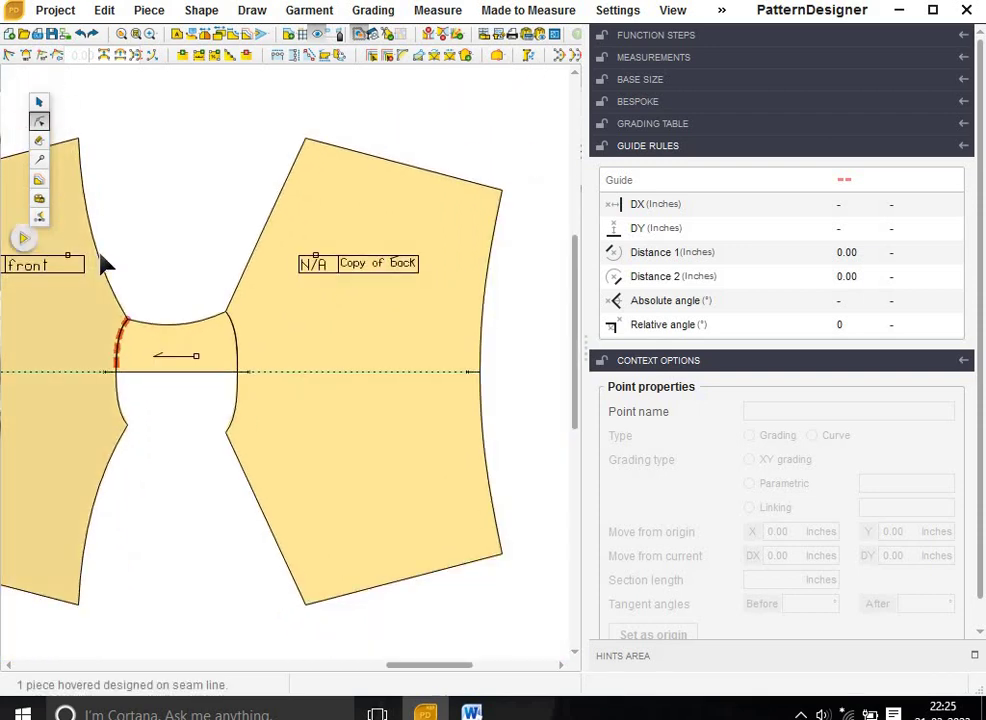
- Inspect the point properties along the front armhole curve
{"action": "left_click", "coordinate": [97, 264]}
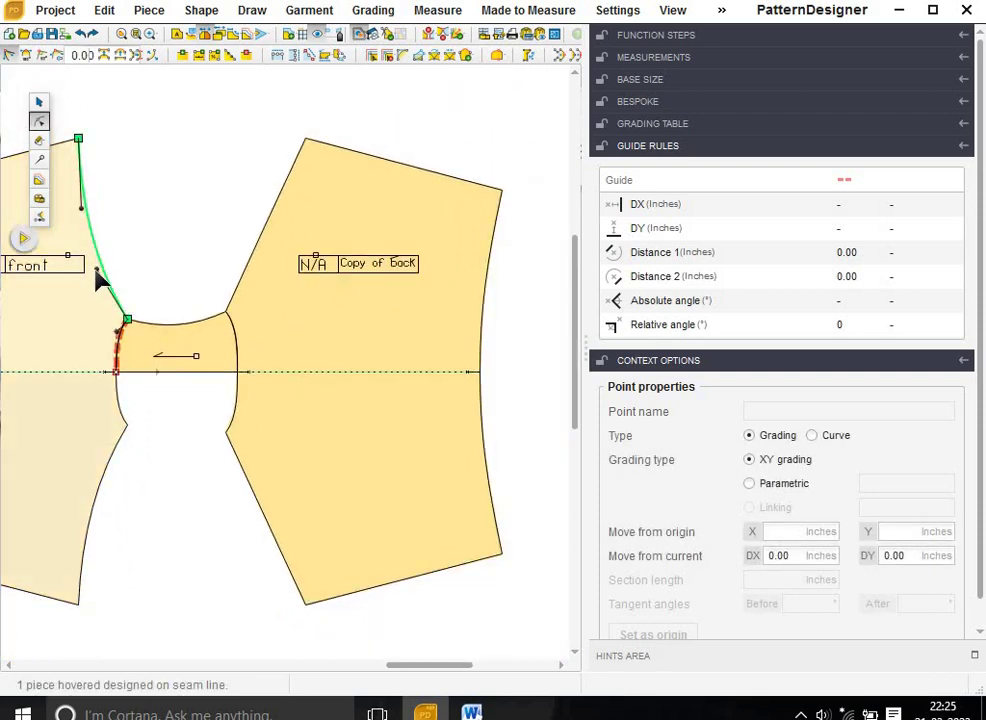
{"action": "left_click", "coordinate": [95, 276]}
{"action": "left_click", "coordinate": [170, 264]}
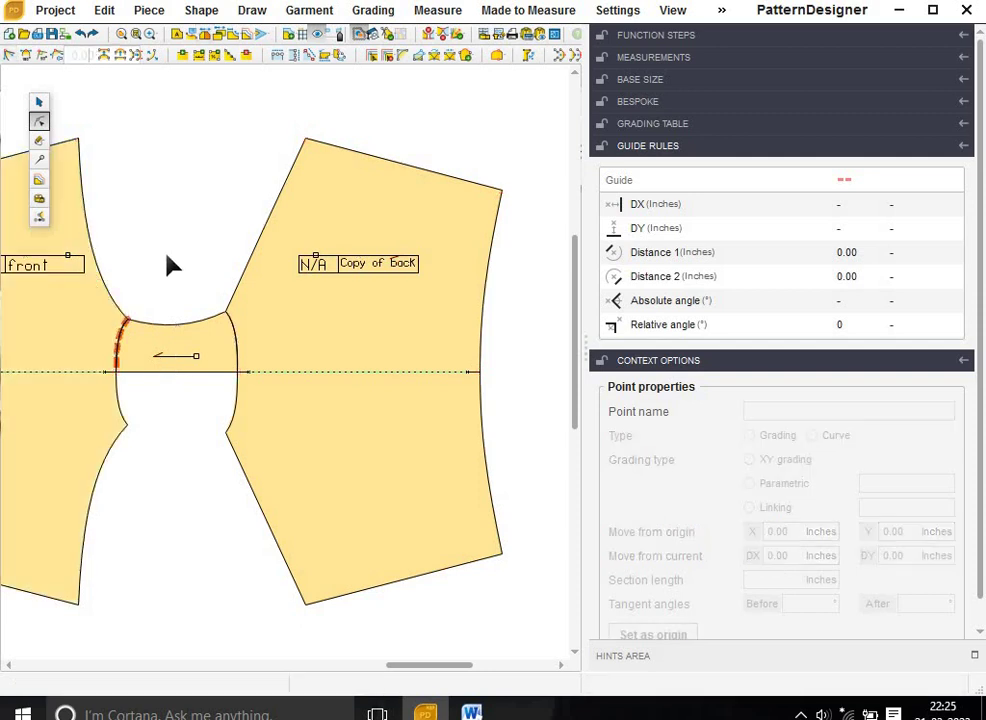
{"action": "left_click", "coordinate": [86, 224]}
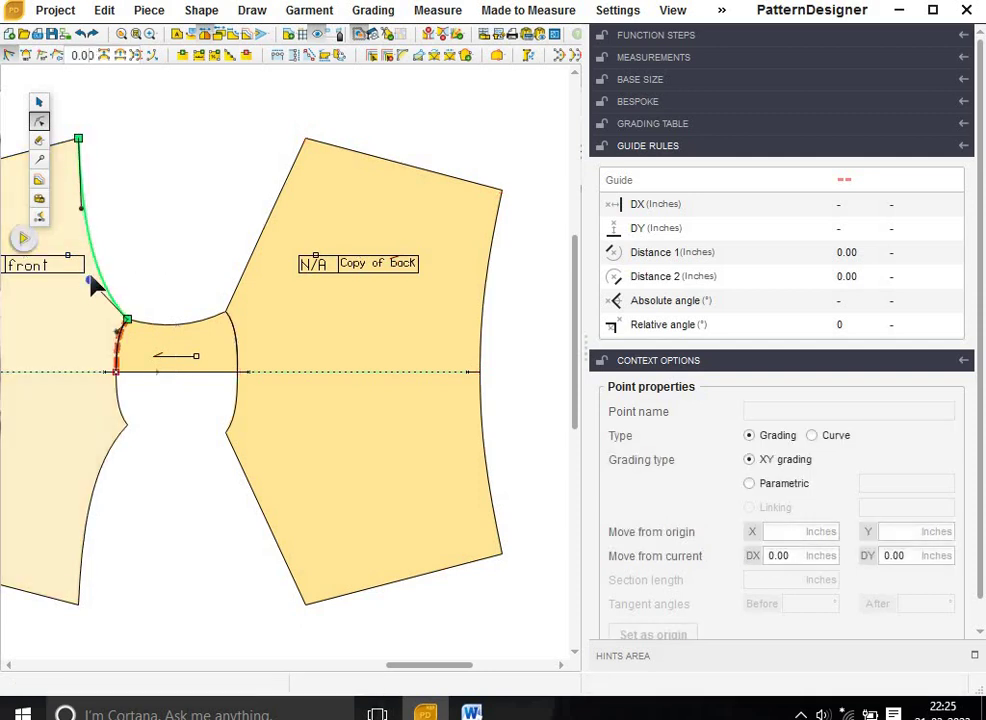
{"action": "left_click", "coordinate": [92, 273]}
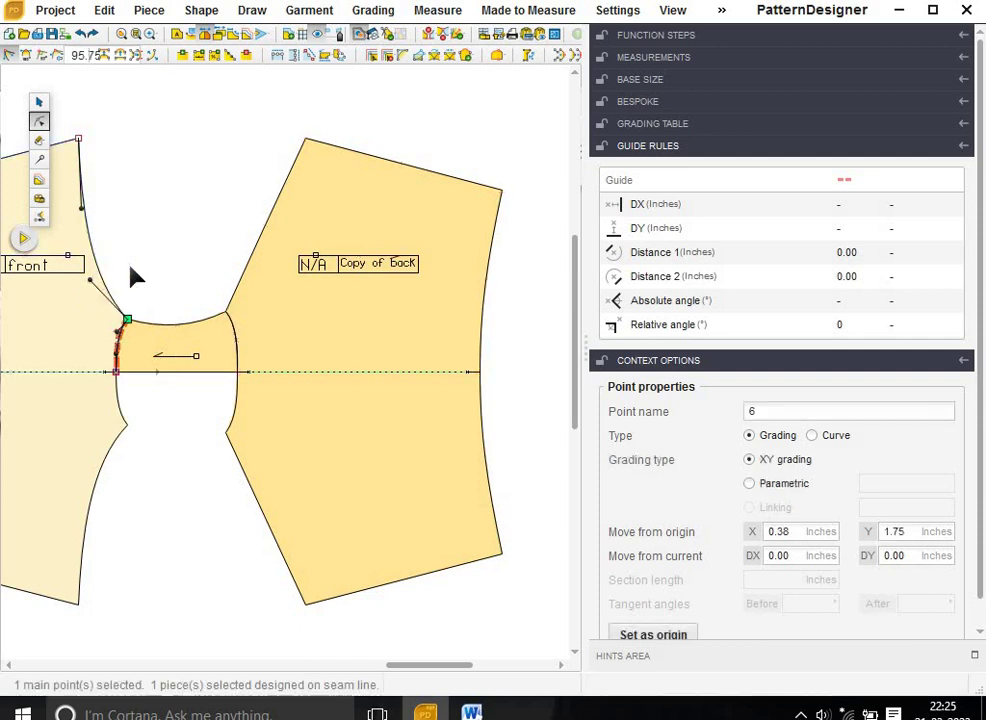
{"action": "left_click", "coordinate": [180, 278]}
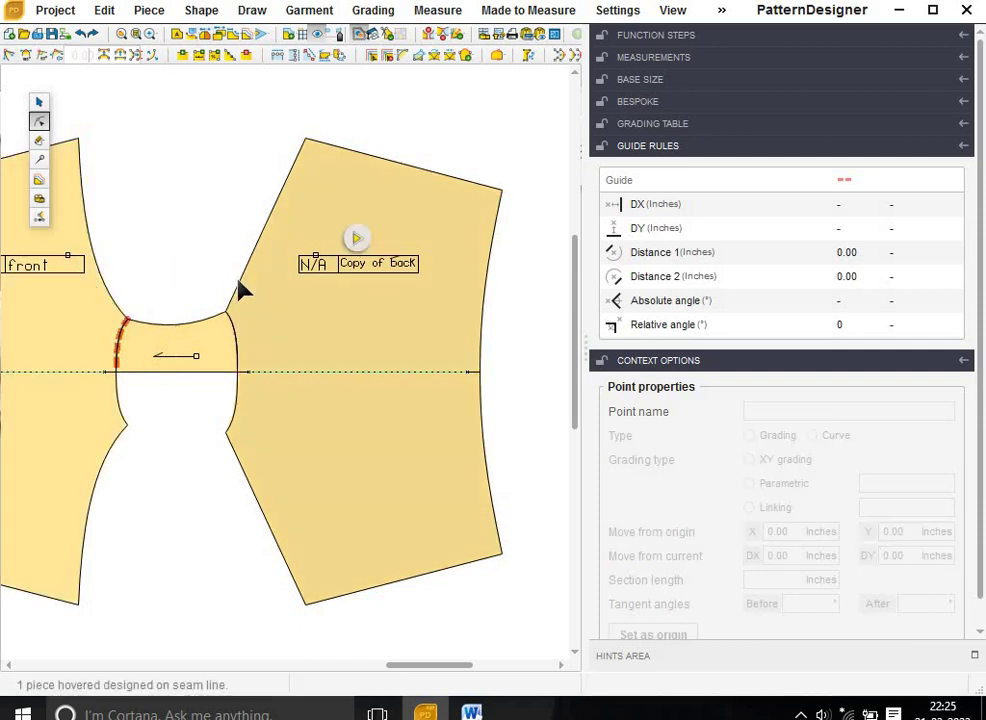
- Inspect the back piece's armhole points, then deselect and zoom out
{"action": "left_click", "coordinate": [237, 287]}
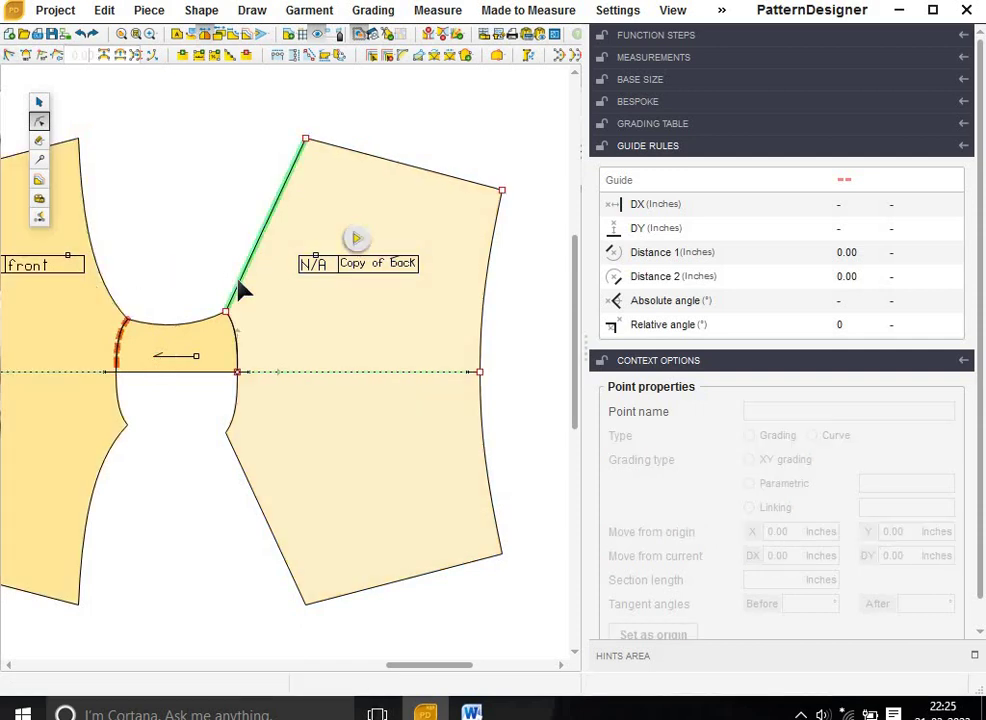
{"action": "left_click", "coordinate": [268, 181]}
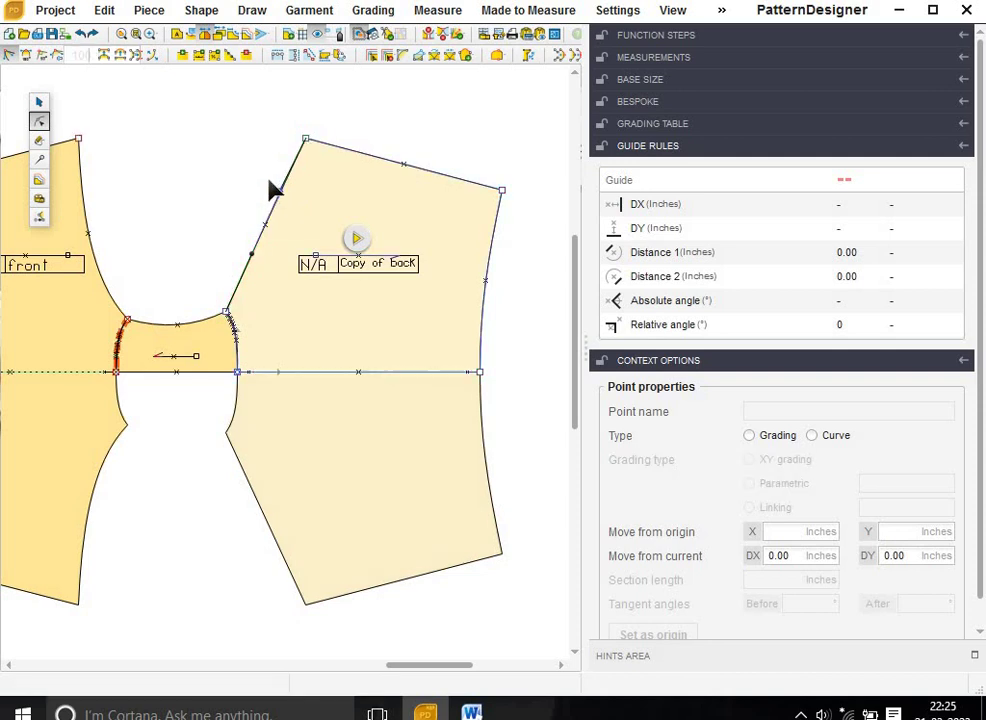
{"action": "left_click", "coordinate": [250, 258]}
{"action": "left_click", "coordinate": [316, 311]}
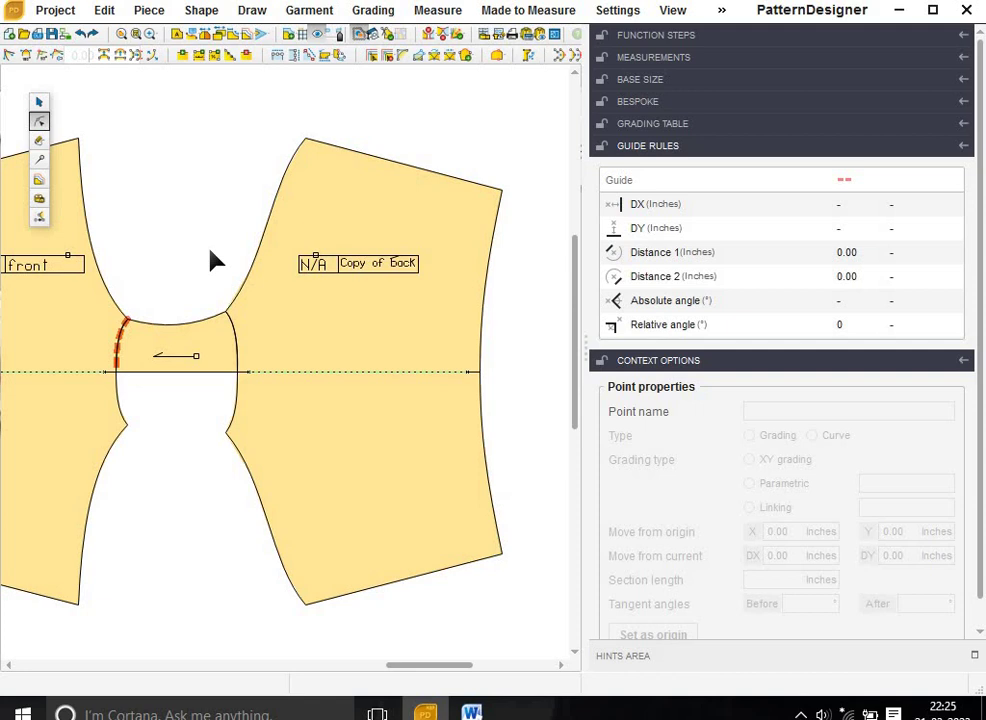
{"action": "scroll", "coordinate": [213, 262], "scroll_direction": "down", "scroll_amount": 3}
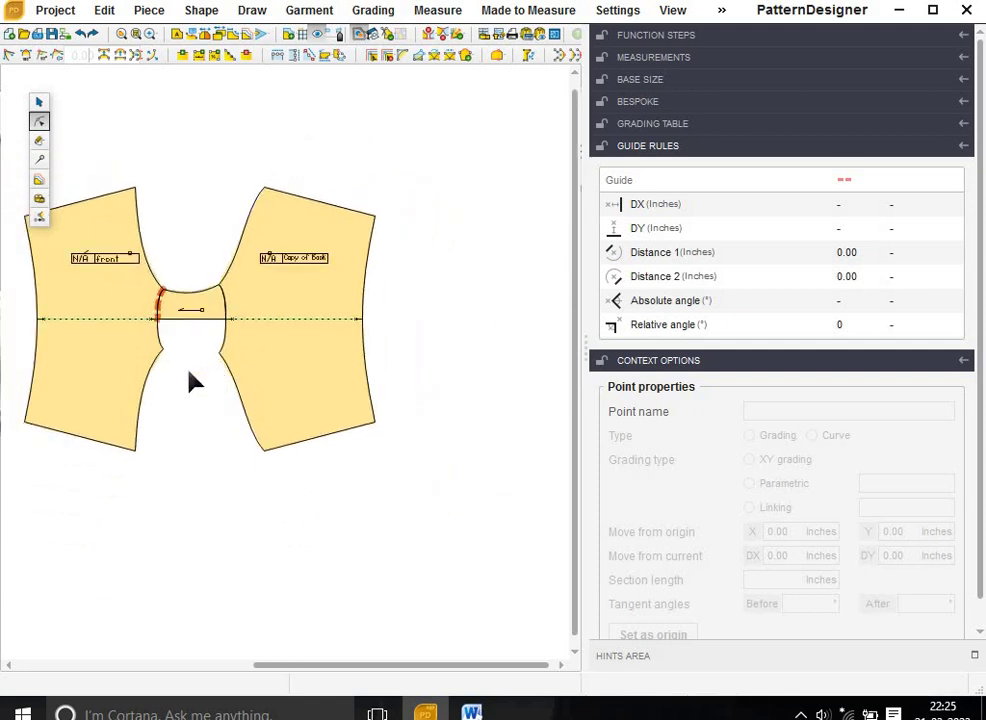
- Mirror the gusset with a symmetry axis through its two seam-end main points
{"action": "left_click", "coordinate": [39, 159]}
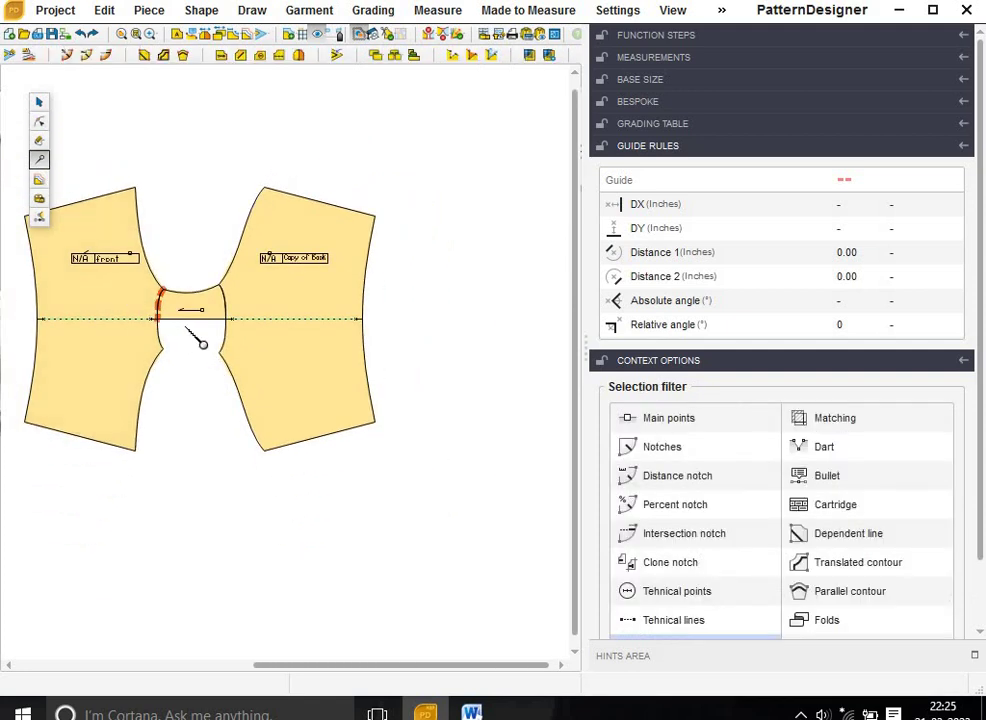
{"action": "left_click", "coordinate": [228, 328]}
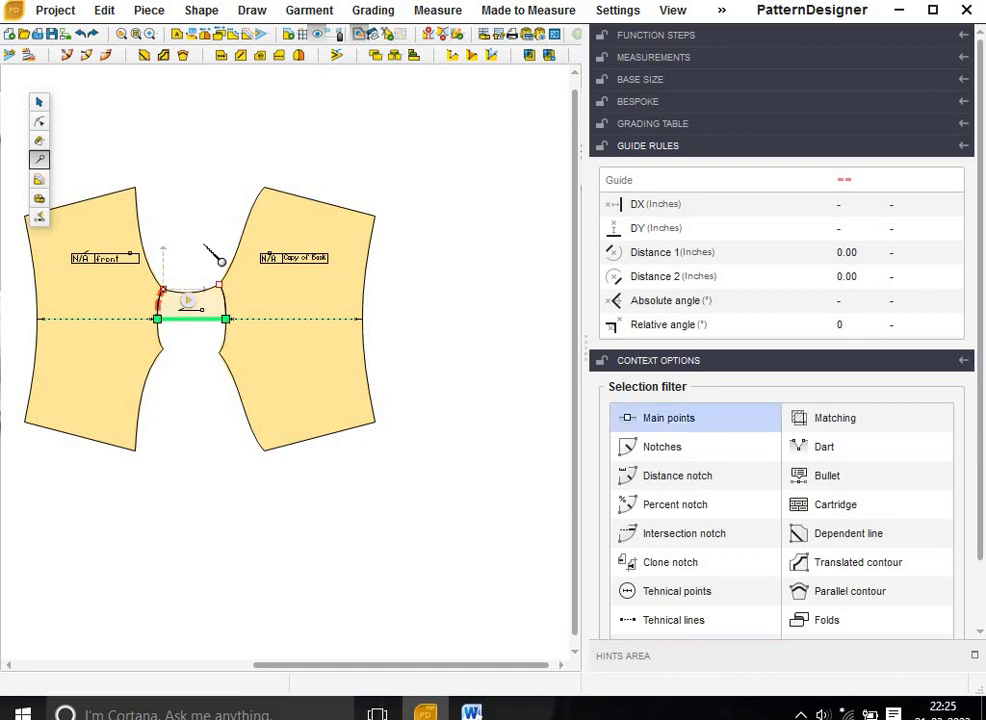
{"action": "left_click", "coordinate": [303, 55]}
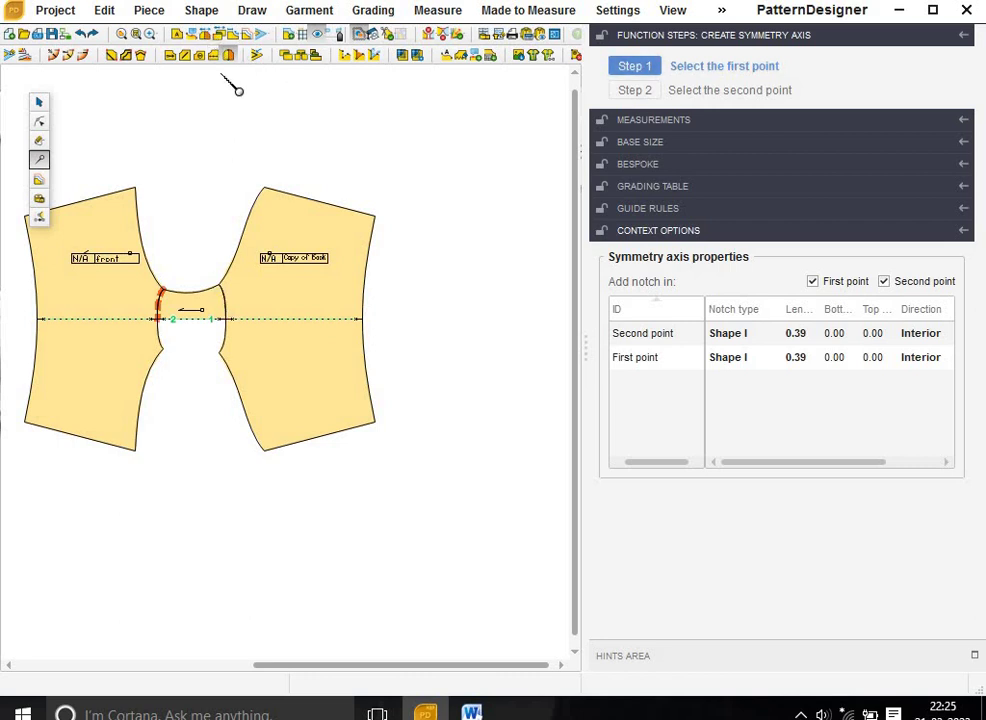
{"action": "left_click", "coordinate": [229, 56]}
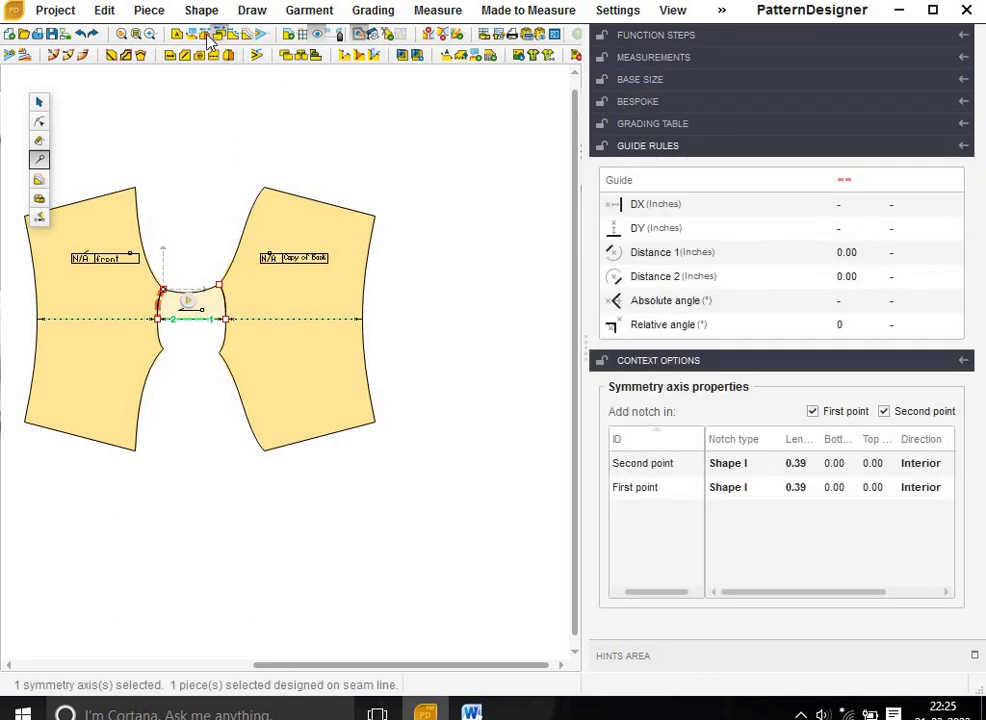
{"action": "left_click", "coordinate": [224, 425]}
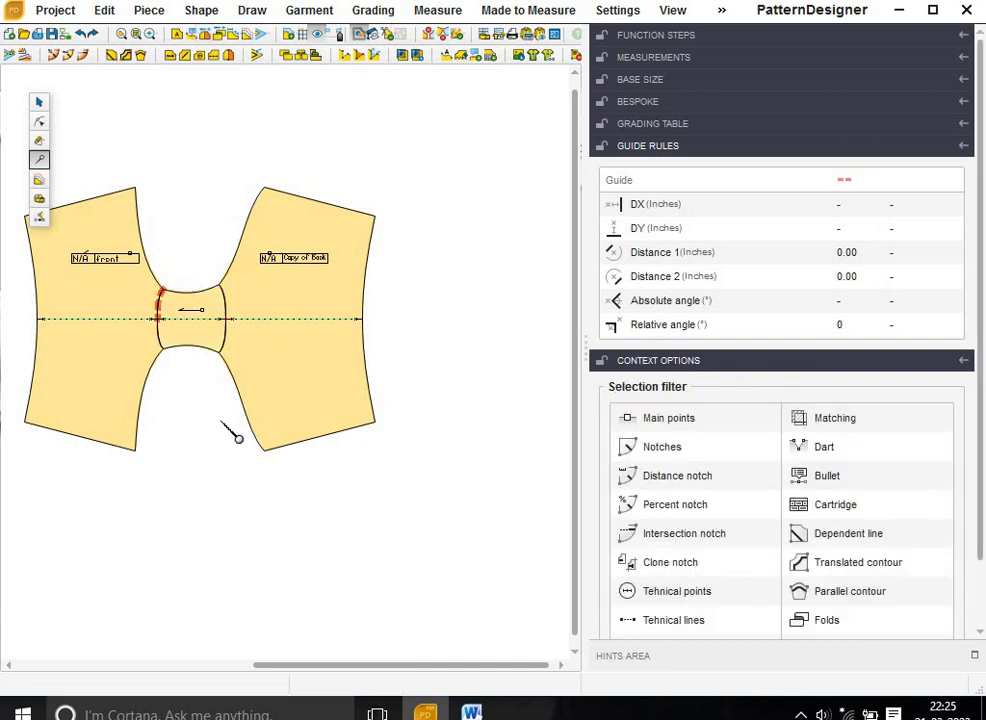
{"action": "scroll", "coordinate": [222, 422], "scroll_direction": "down", "scroll_amount": 2}
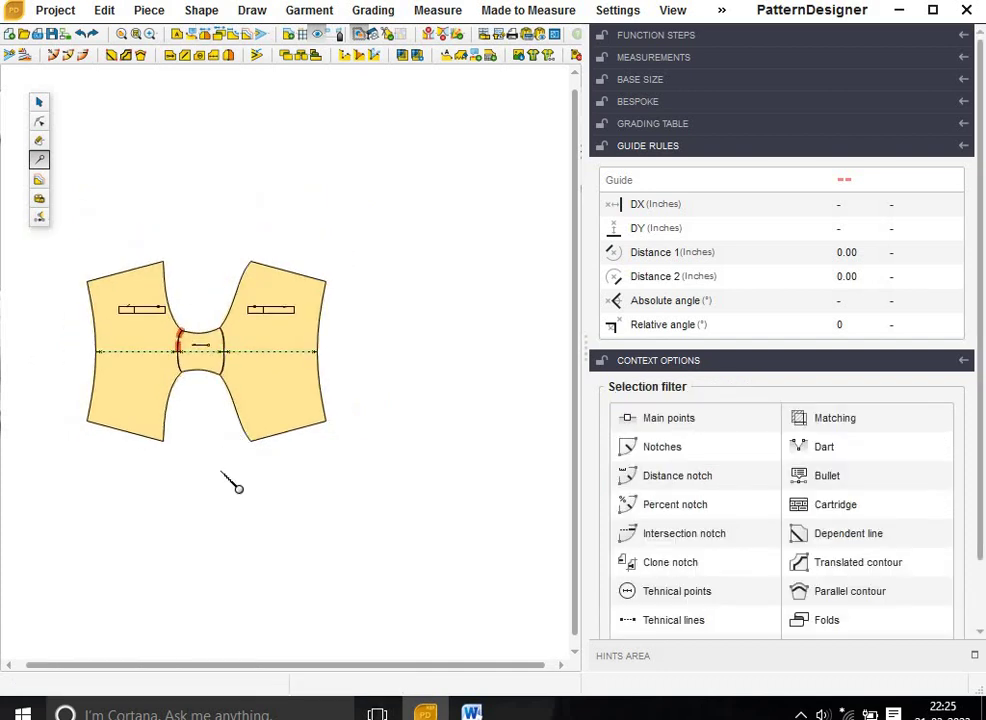
- Move Copy of back up-left and the gusset down-right so the pieces separate
{"action": "left_click", "coordinate": [40, 102]}
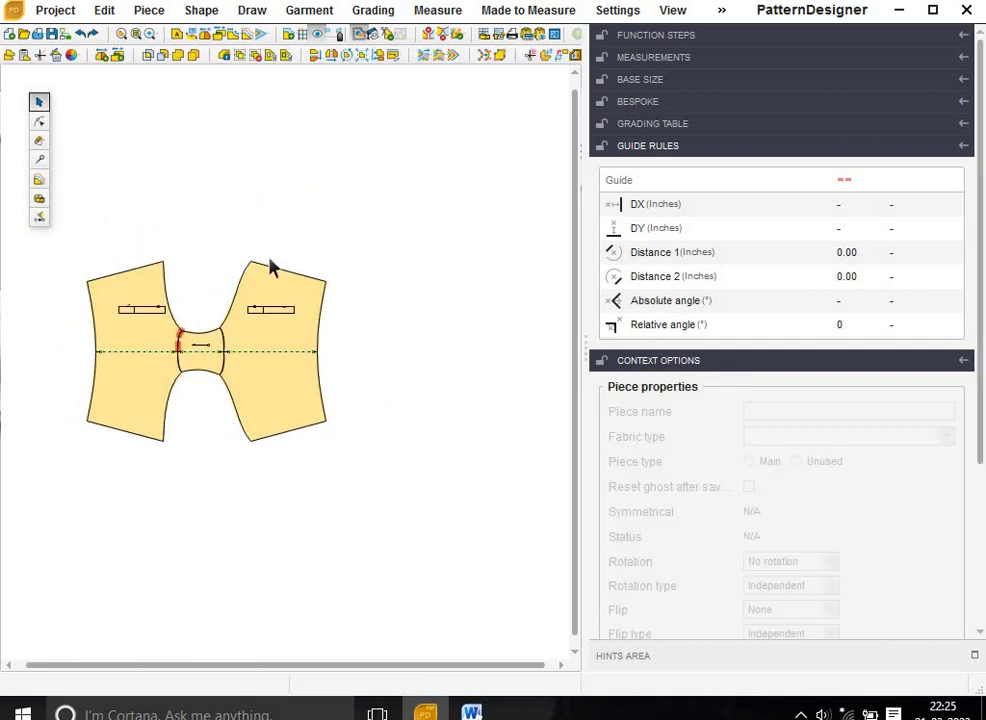
{"action": "left_click_drag", "start_coordinate": [301, 293], "coordinate": [210, 383]}
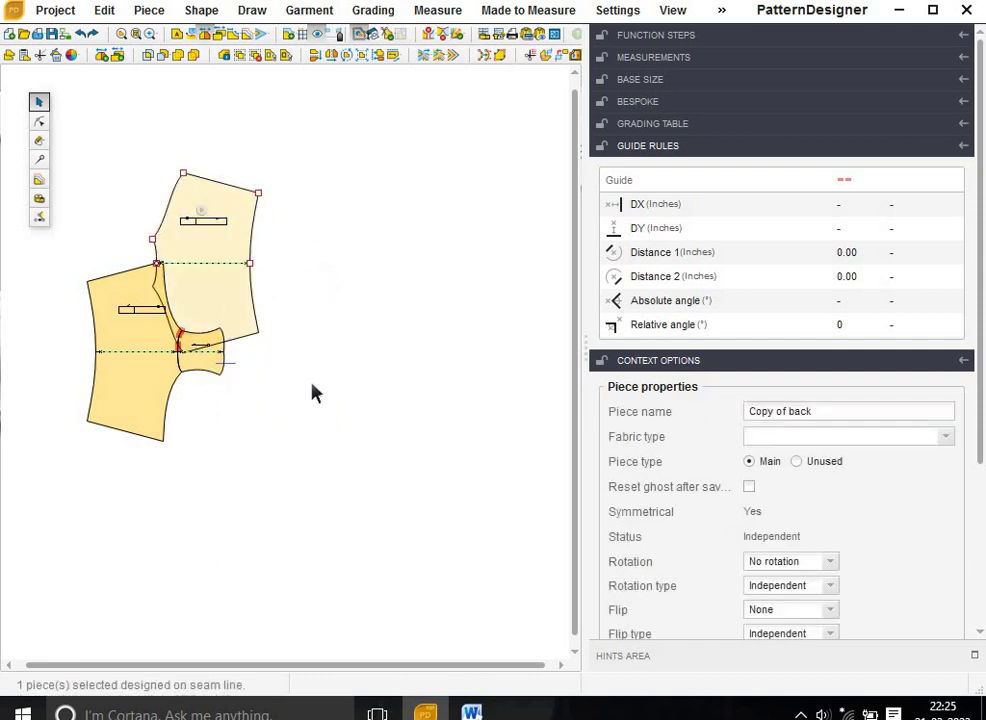
{"action": "left_click", "coordinate": [313, 392]}
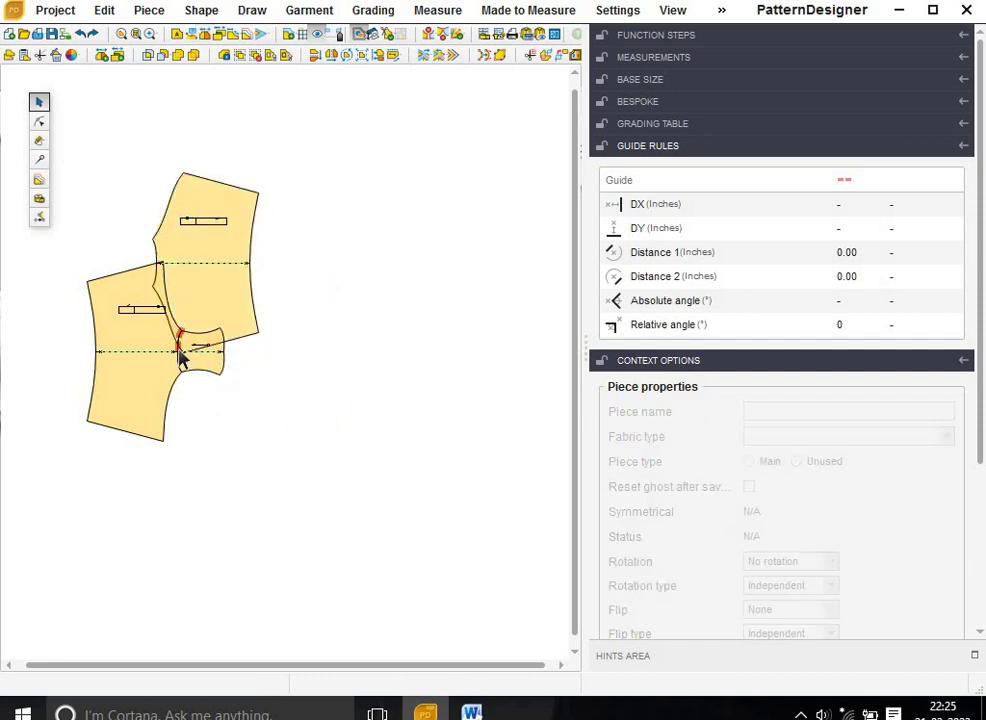
{"action": "left_click_drag", "start_coordinate": [220, 356], "coordinate": [301, 392]}
{"action": "left_click", "coordinate": [360, 420]}
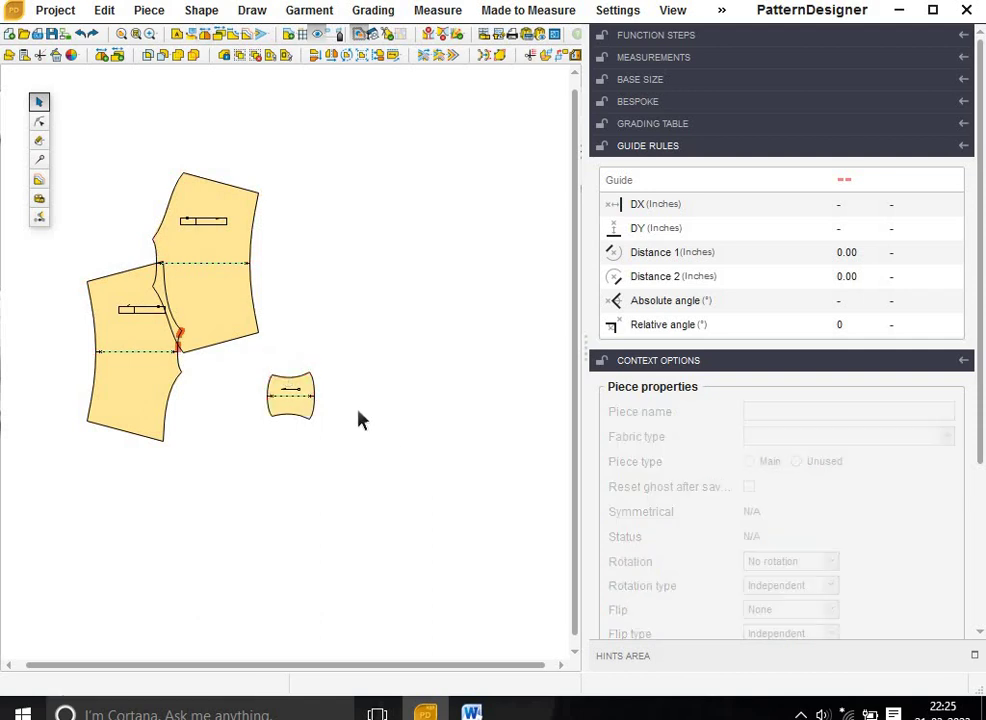
- Display the back and front pieces cut at their fold lines
{"action": "left_click", "coordinate": [210, 252]}
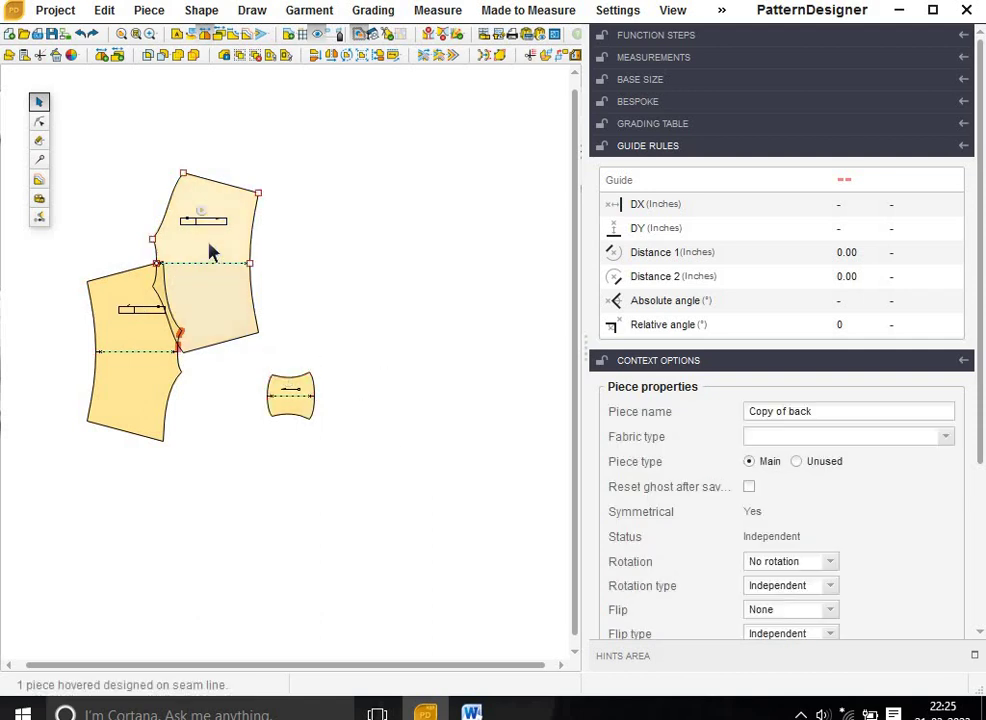
{"action": "left_click", "coordinate": [141, 324]}
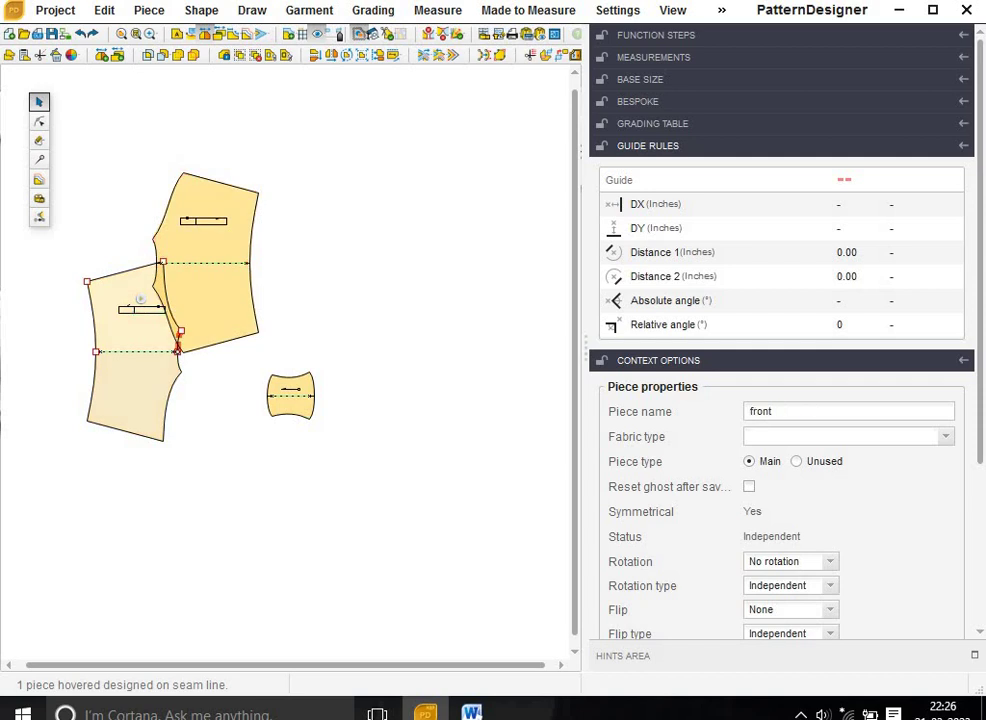
{"action": "left_click", "coordinate": [212, 44]}
- Move Copy of back further up-left and flip it horizontally
{"action": "left_click", "coordinate": [214, 230]}
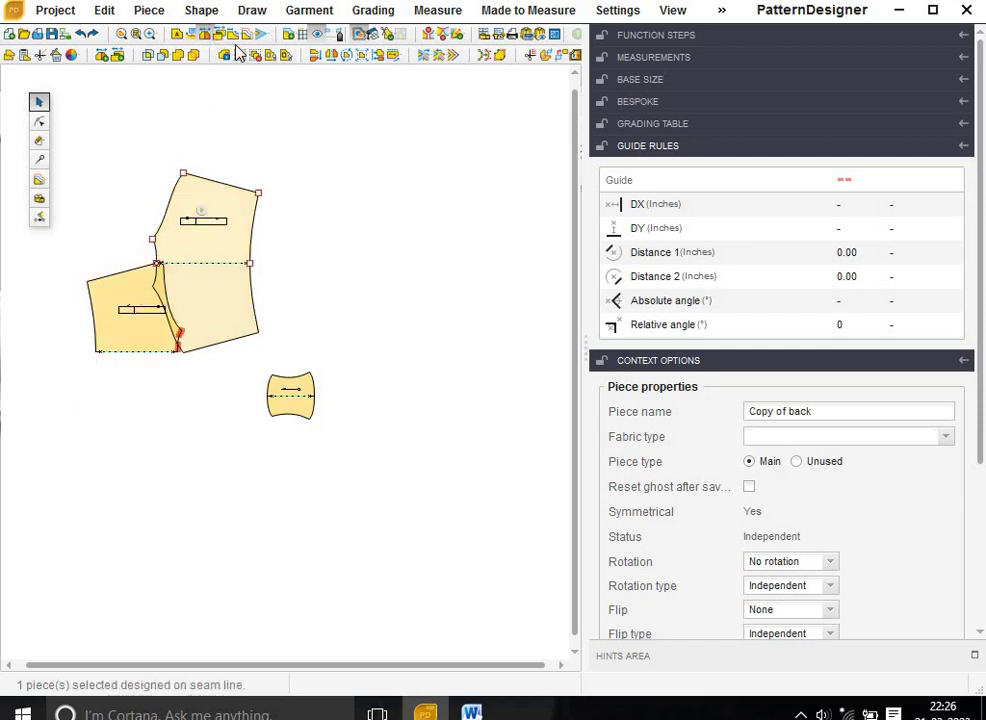
{"action": "left_click", "coordinate": [268, 240]}
{"action": "left_click_drag", "start_coordinate": [251, 240], "coordinate": [204, 185]}
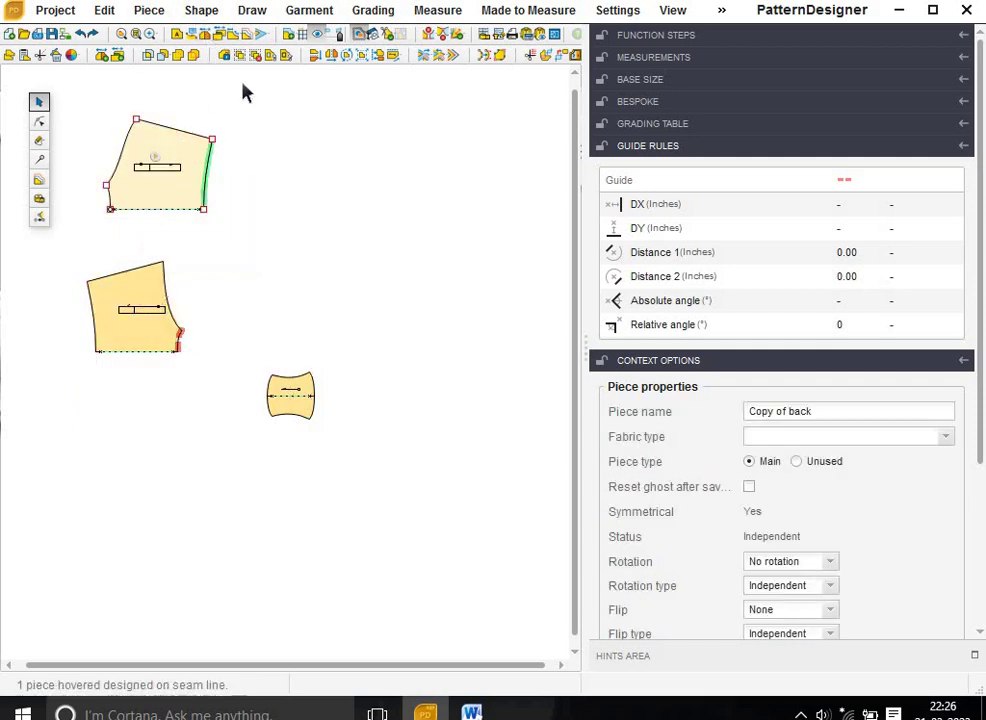
{"action": "left_click", "coordinate": [329, 60]}
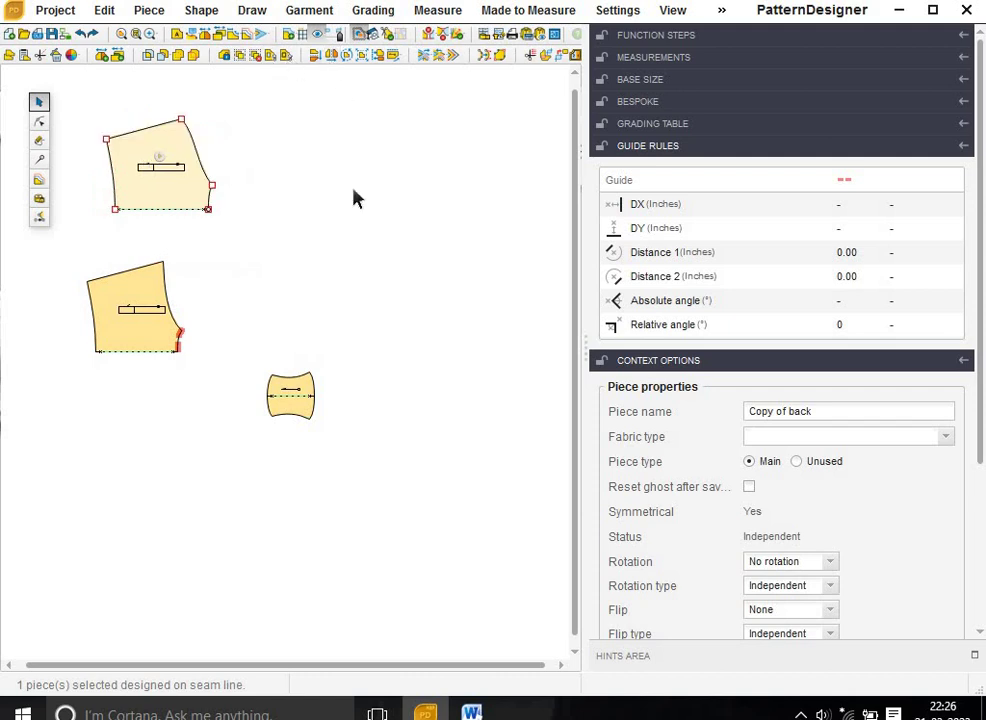
{"action": "left_click", "coordinate": [352, 197]}
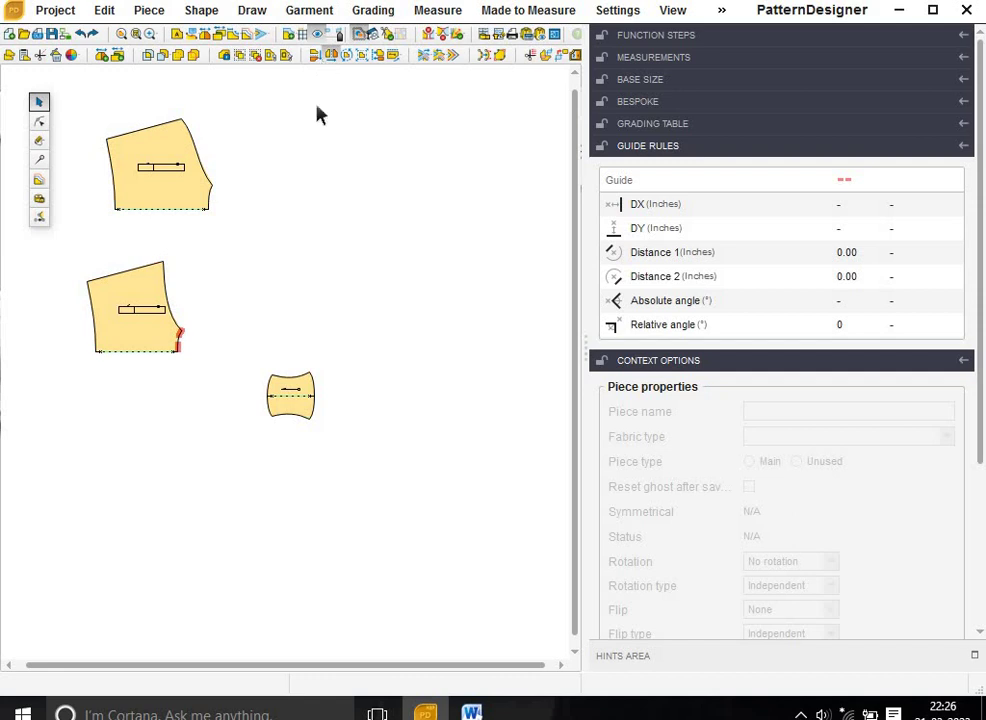
- Flip Copy of back vertically and snap it onto the front piece's top-right corner
{"action": "left_click", "coordinate": [314, 56]}
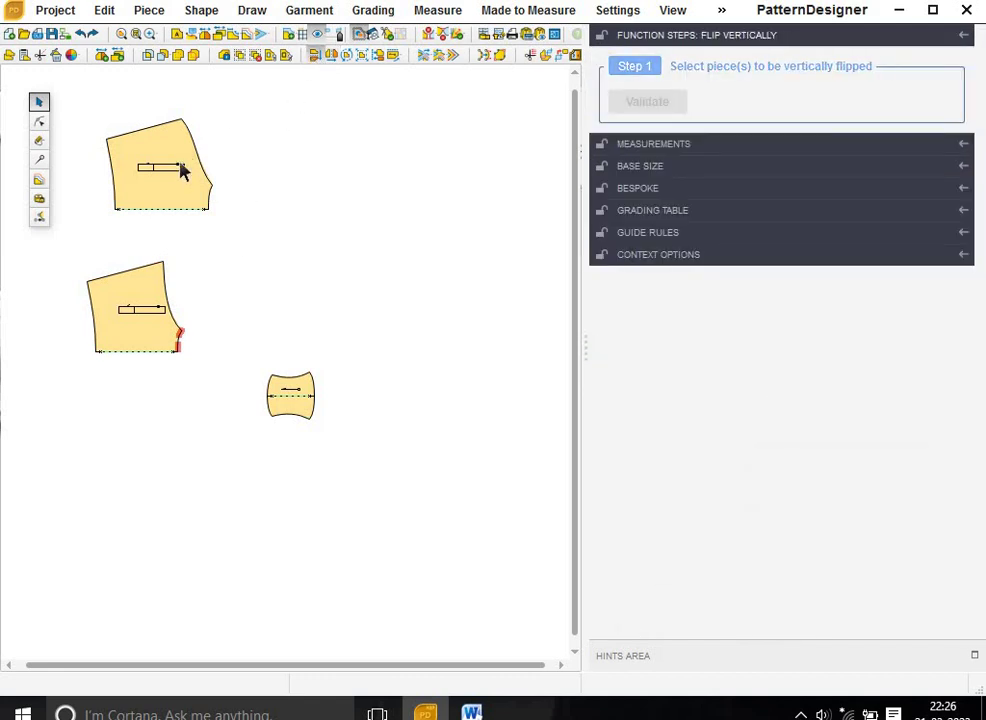
{"action": "left_click", "coordinate": [182, 172]}
{"action": "left_click", "coordinate": [640, 101]}
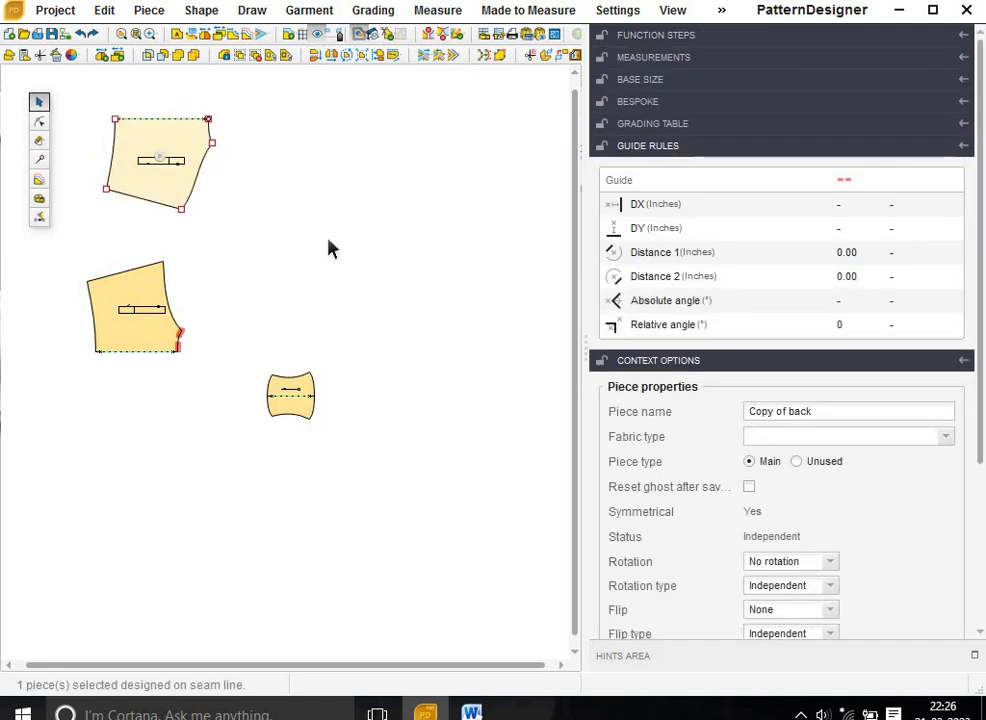
{"action": "left_click", "coordinate": [322, 248]}
{"action": "left_click", "coordinate": [174, 205]}
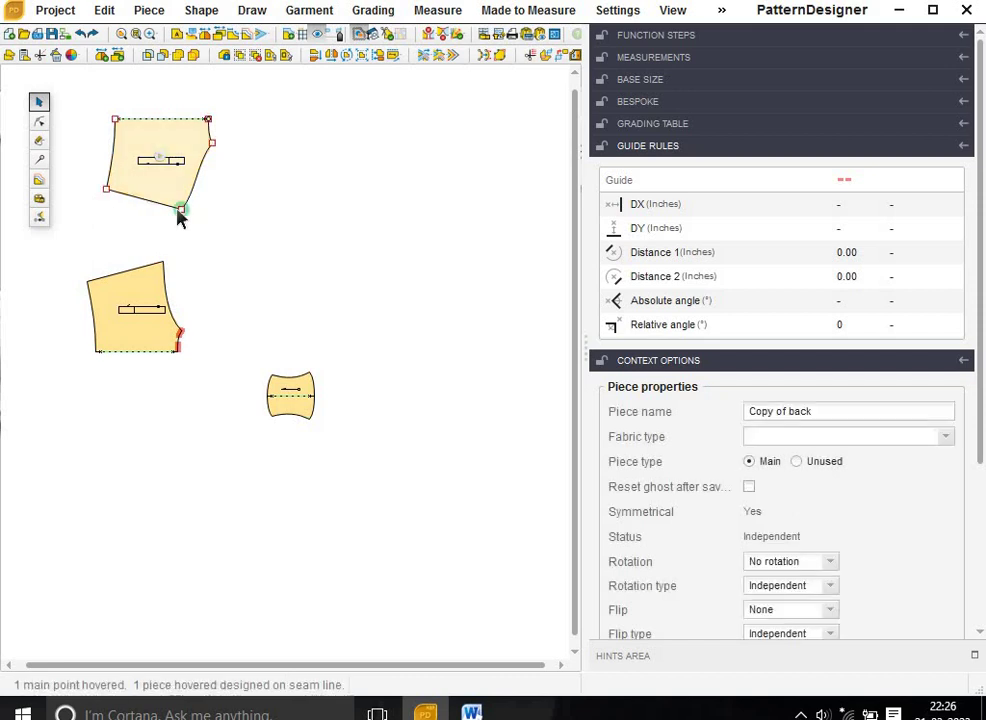
{"action": "left_click_drag", "start_coordinate": [180, 214], "coordinate": [165, 260]}
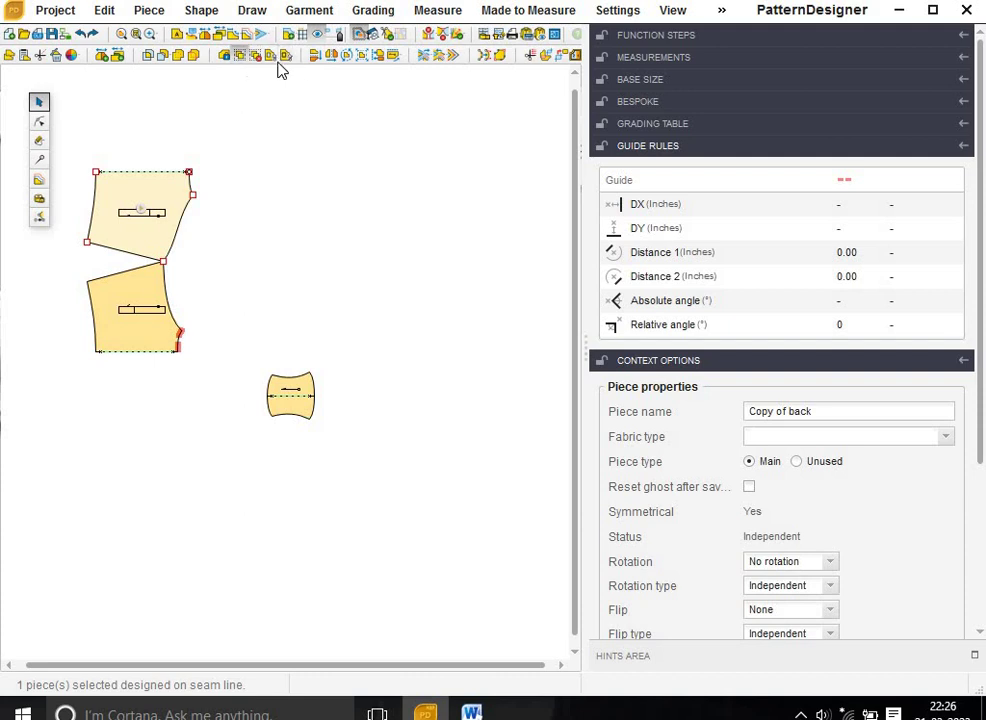
- Rotate Copy of back about 20 degrees around the corner it shares with the front
{"action": "left_click", "coordinate": [346, 56]}
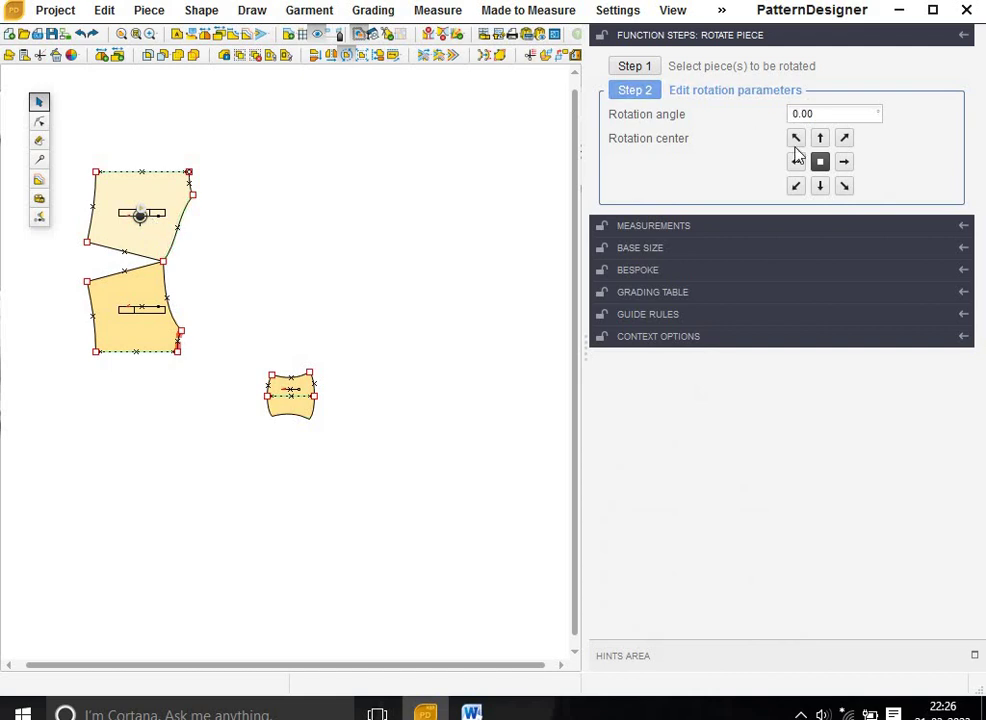
{"action": "left_click", "coordinate": [820, 186]}
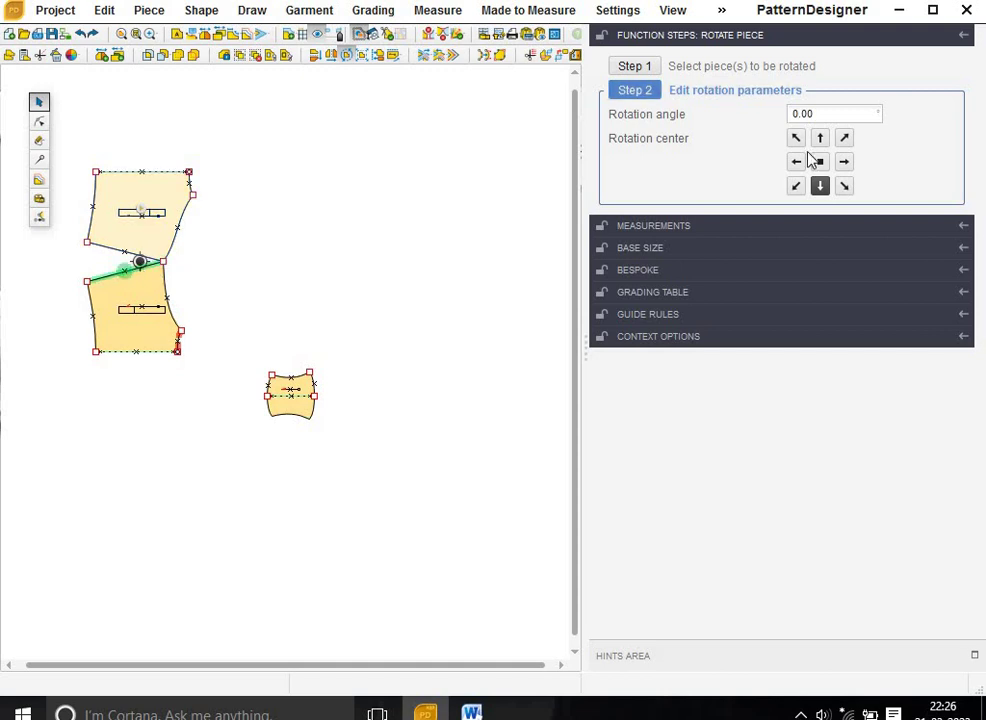
{"action": "left_click", "coordinate": [843, 163]}
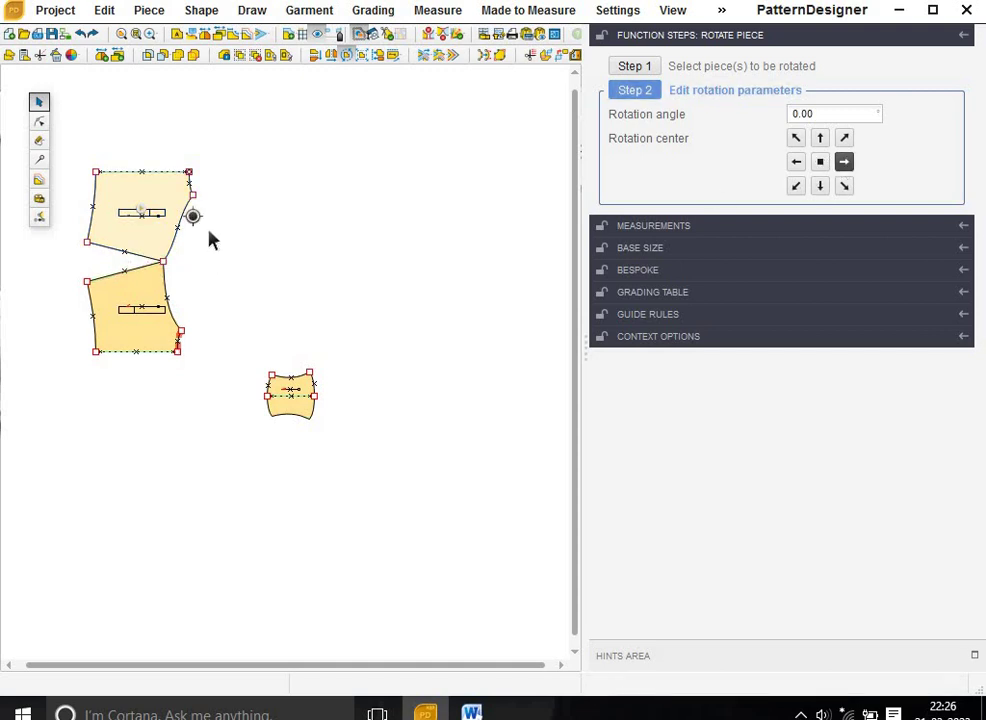
{"action": "left_click", "coordinate": [165, 261]}
{"action": "left_click", "coordinate": [86, 243]}
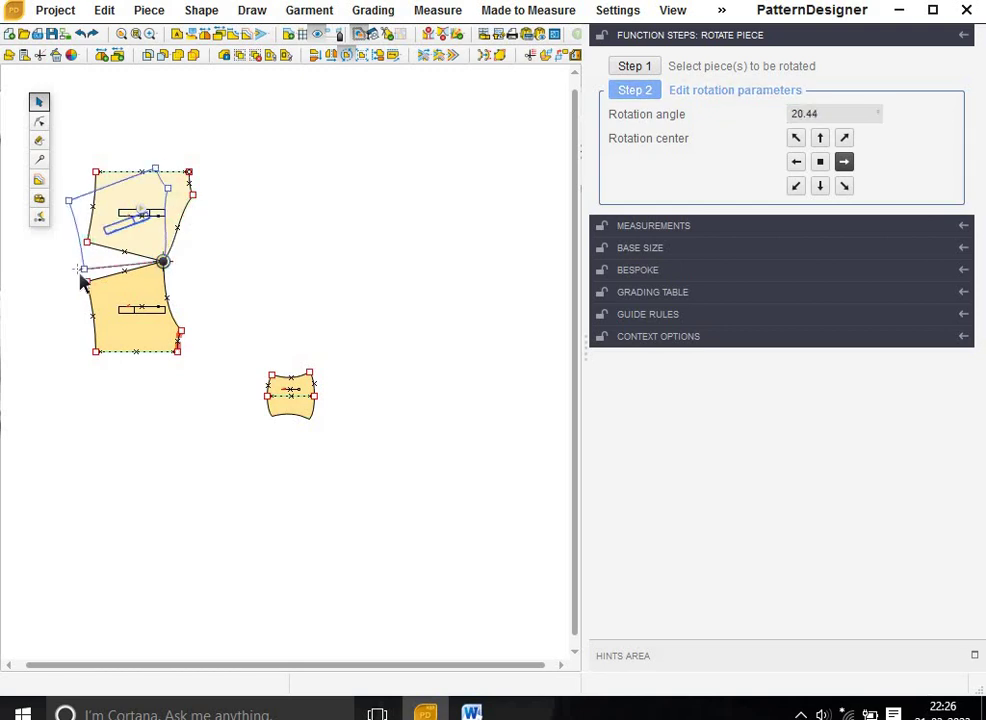
{"action": "left_click", "coordinate": [83, 283]}
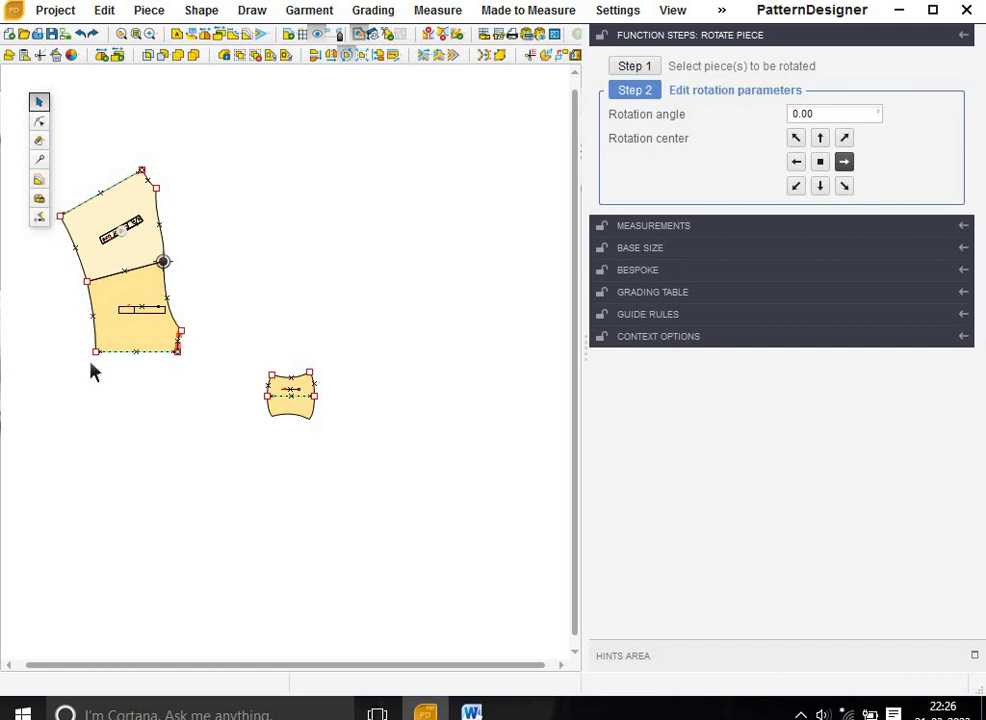
{"action": "scroll", "coordinate": [190, 266], "scroll_direction": "up", "scroll_amount": 2}
{"action": "scroll", "coordinate": [187, 262], "scroll_direction": "up", "scroll_amount": 2}
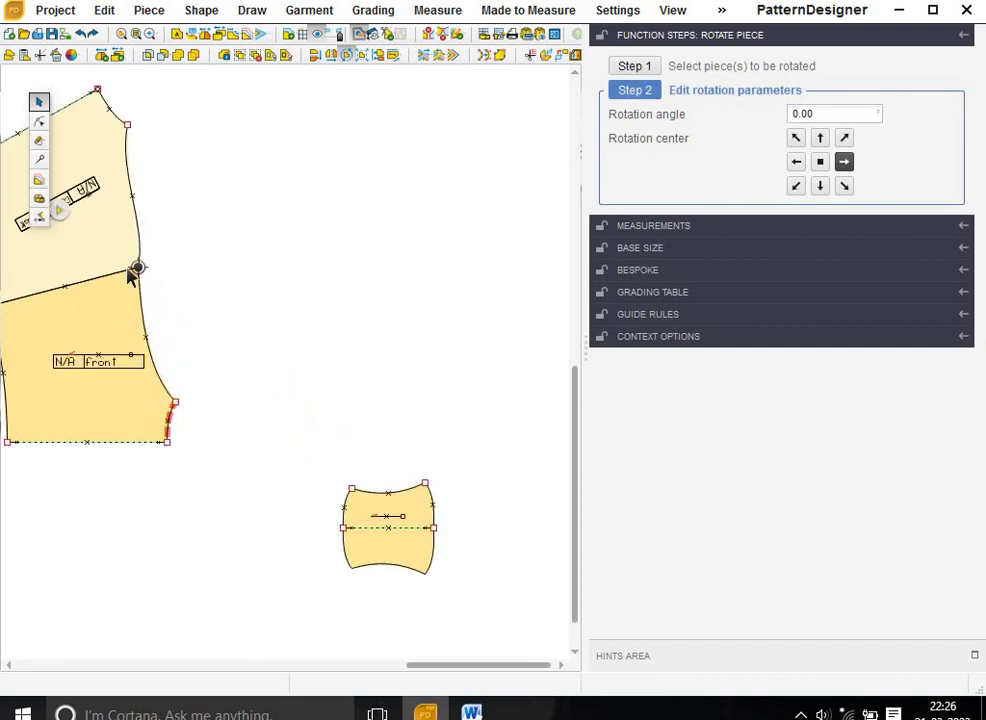
{"action": "scroll", "coordinate": [180, 260], "scroll_direction": "up", "scroll_amount": 2}
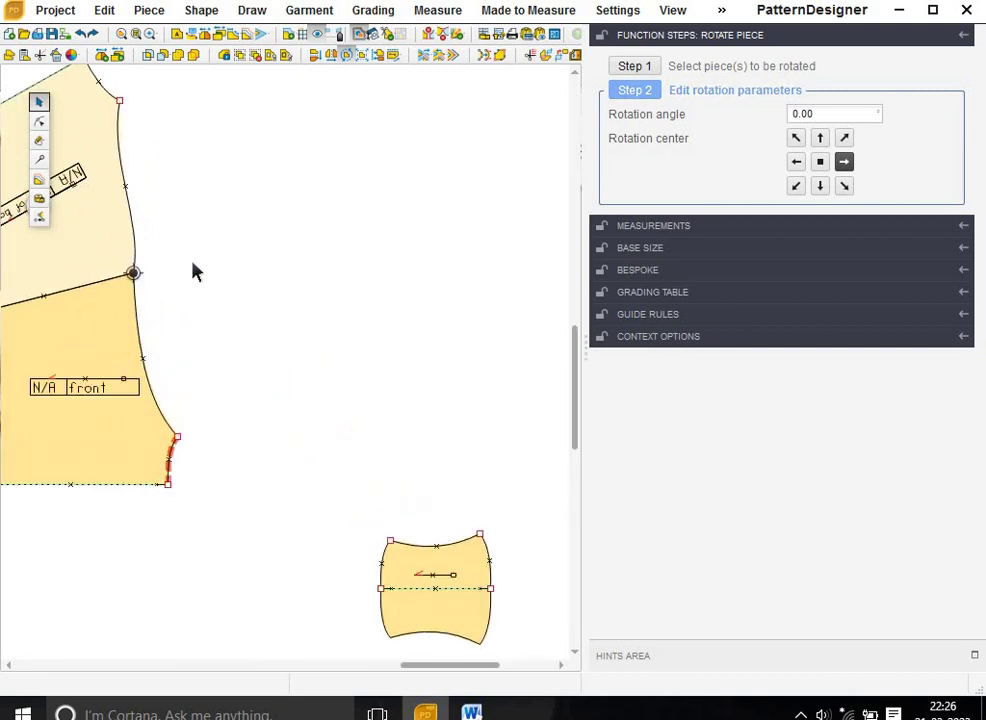
{"action": "left_click", "coordinate": [40, 121]}
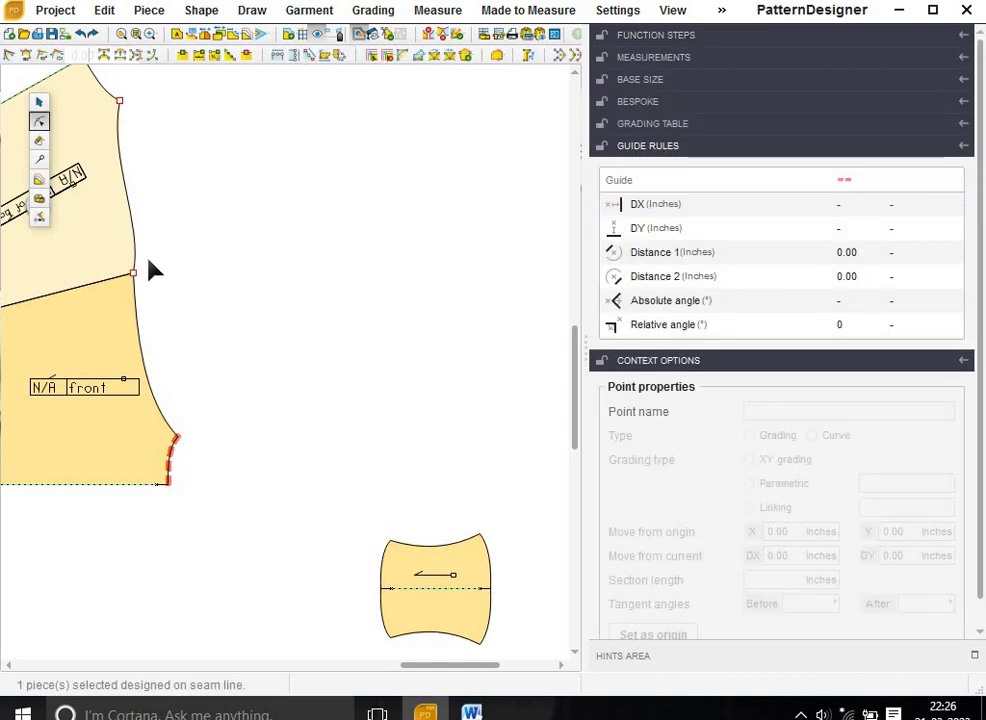
{"action": "left_click_drag", "start_coordinate": [121, 247], "coordinate": [183, 305]}
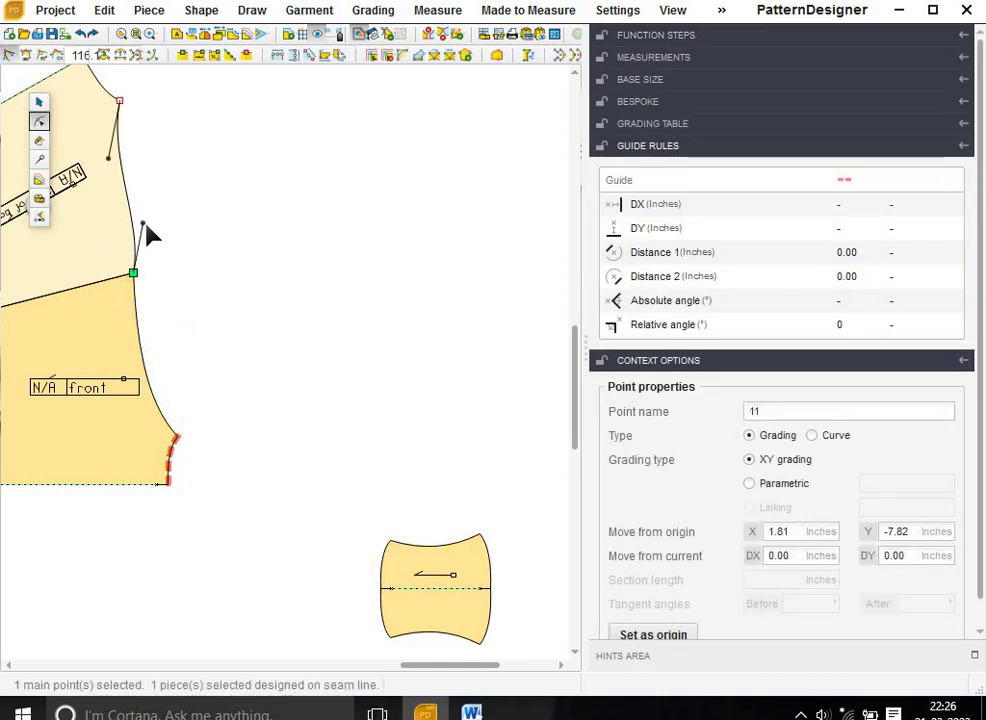
{"action": "left_click", "coordinate": [143, 225]}
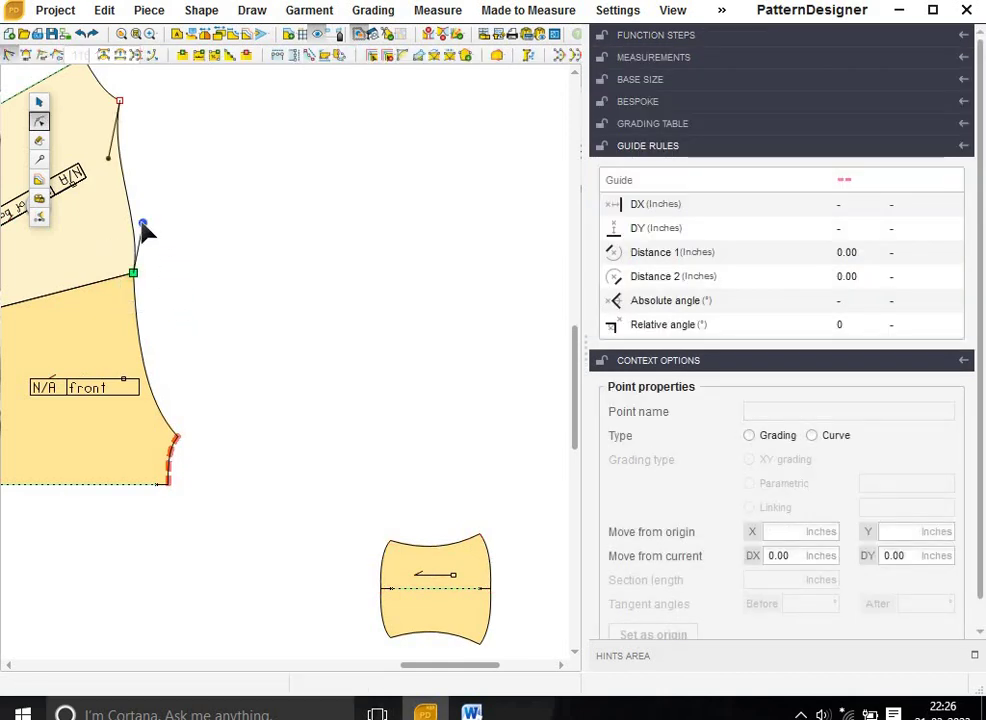
{"action": "left_click", "coordinate": [145, 230]}
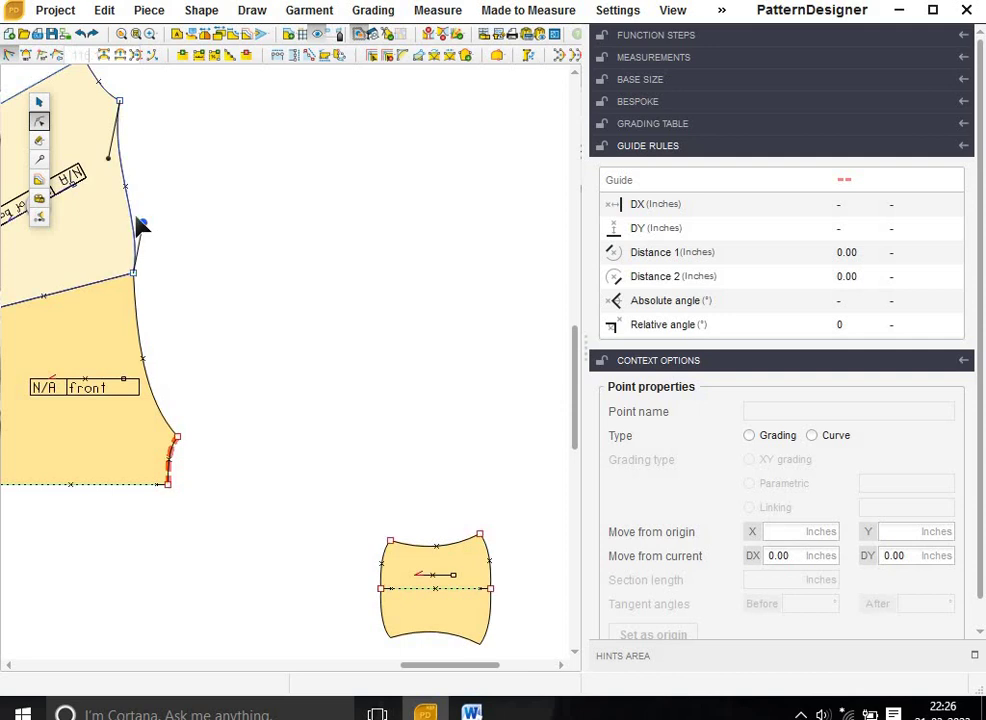
{"action": "left_click", "coordinate": [141, 224]}
{"action": "left_click", "coordinate": [182, 259]}
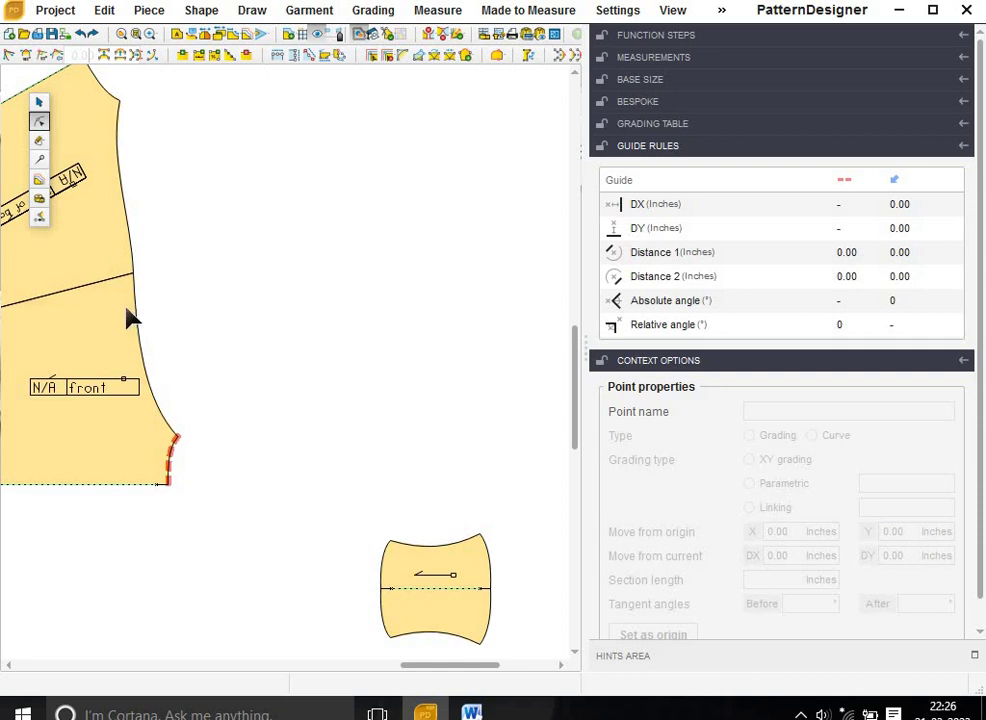
{"action": "left_click", "coordinate": [152, 312]}
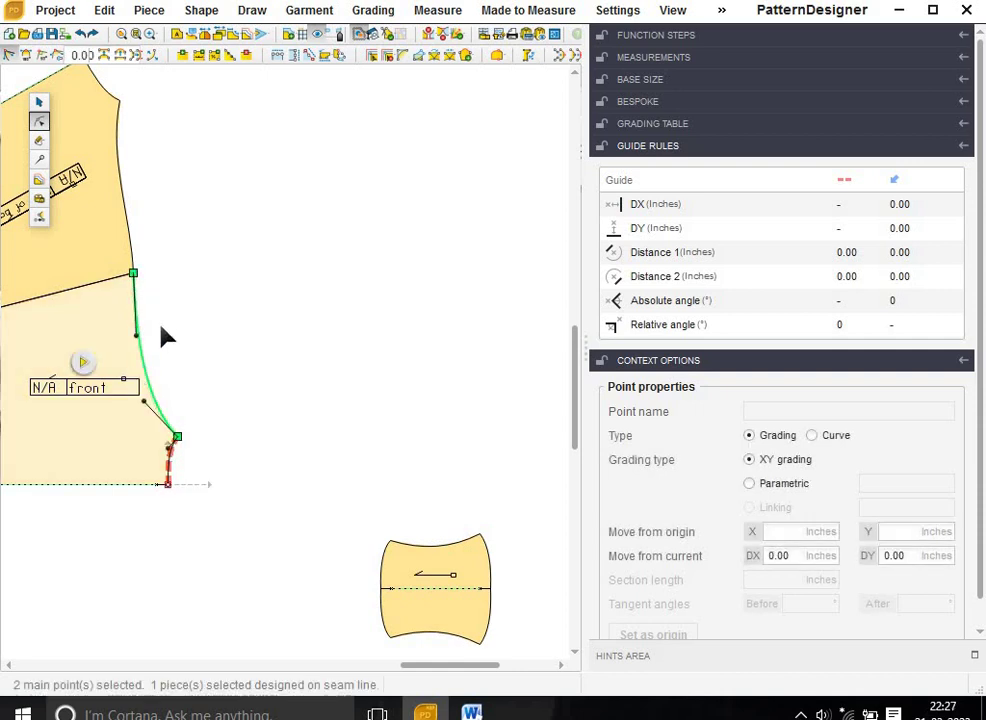
{"action": "left_click", "coordinate": [141, 340]}
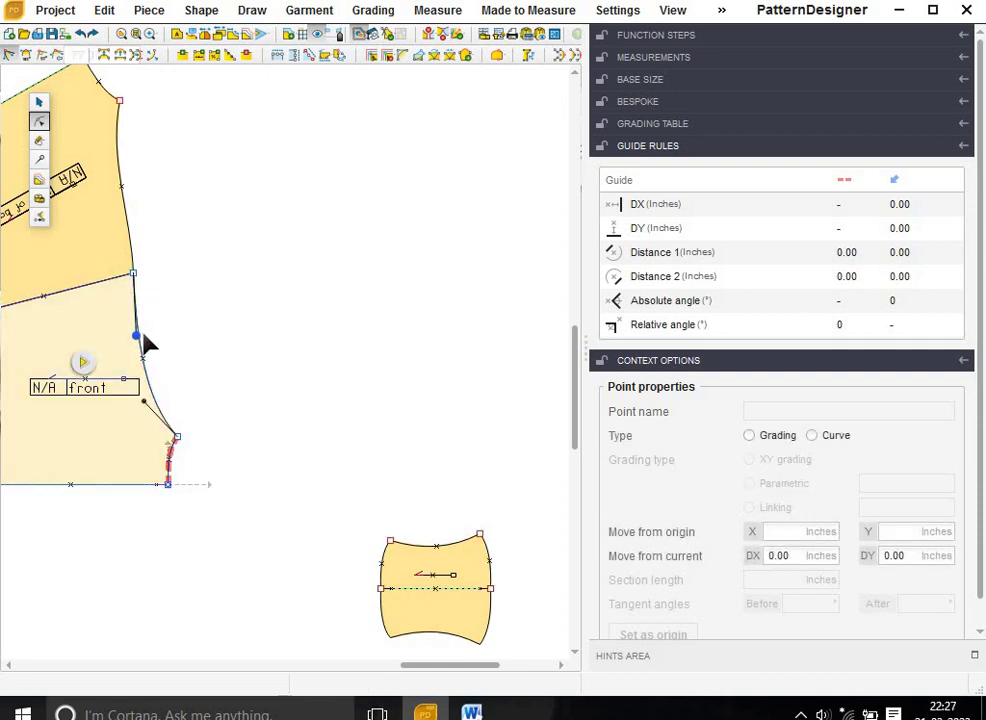
{"action": "left_click", "coordinate": [146, 336]}
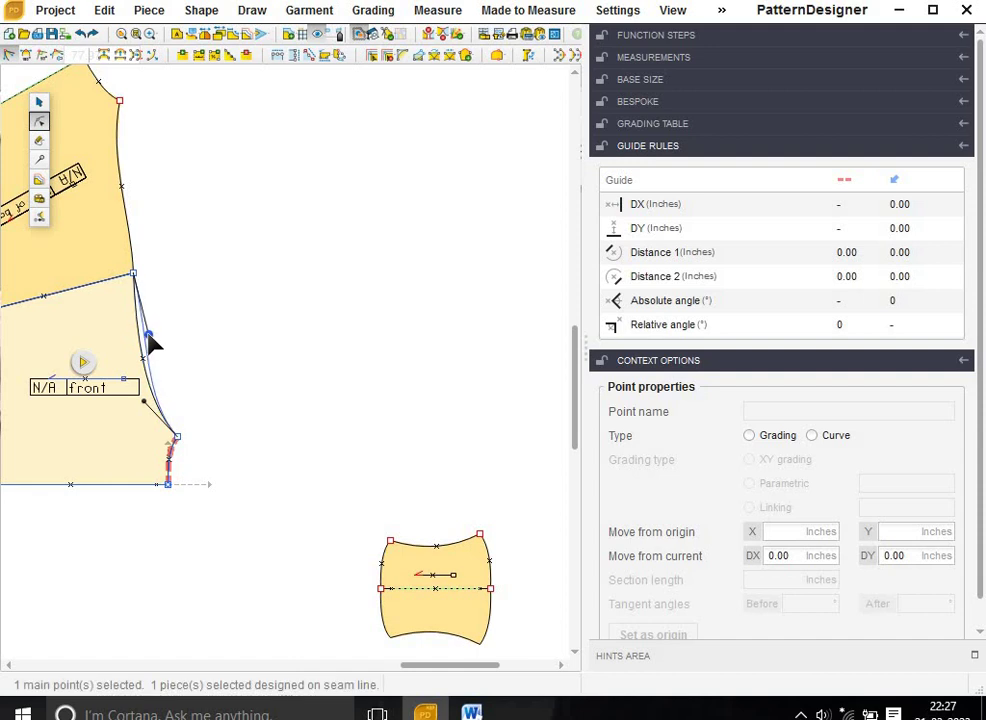
{"action": "left_click", "coordinate": [214, 290]}
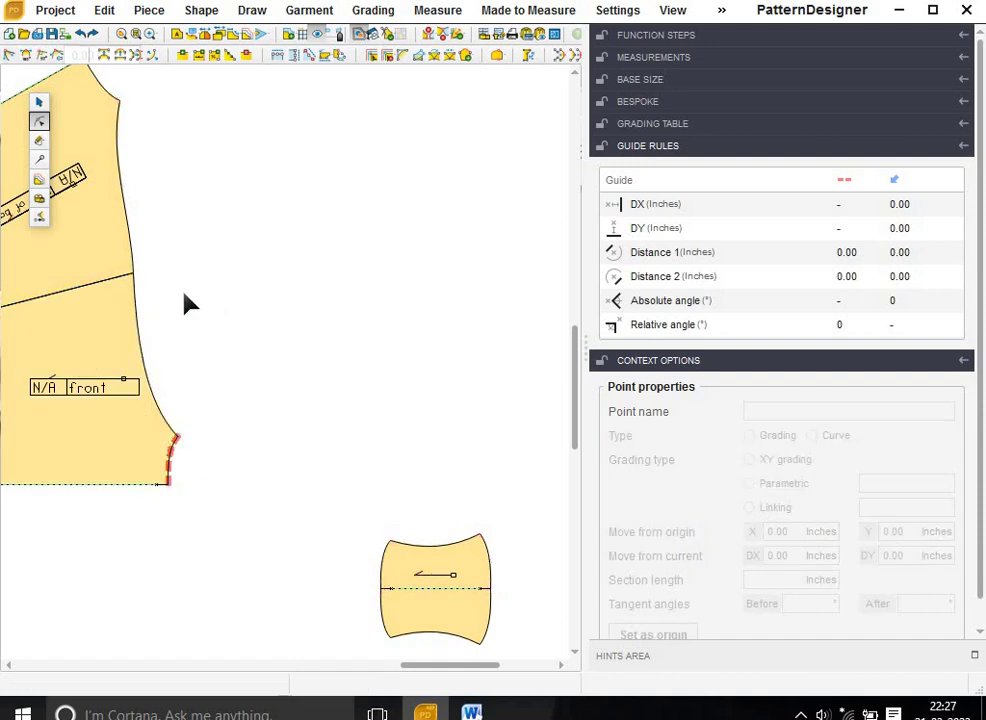
{"action": "left_click", "coordinate": [140, 318]}
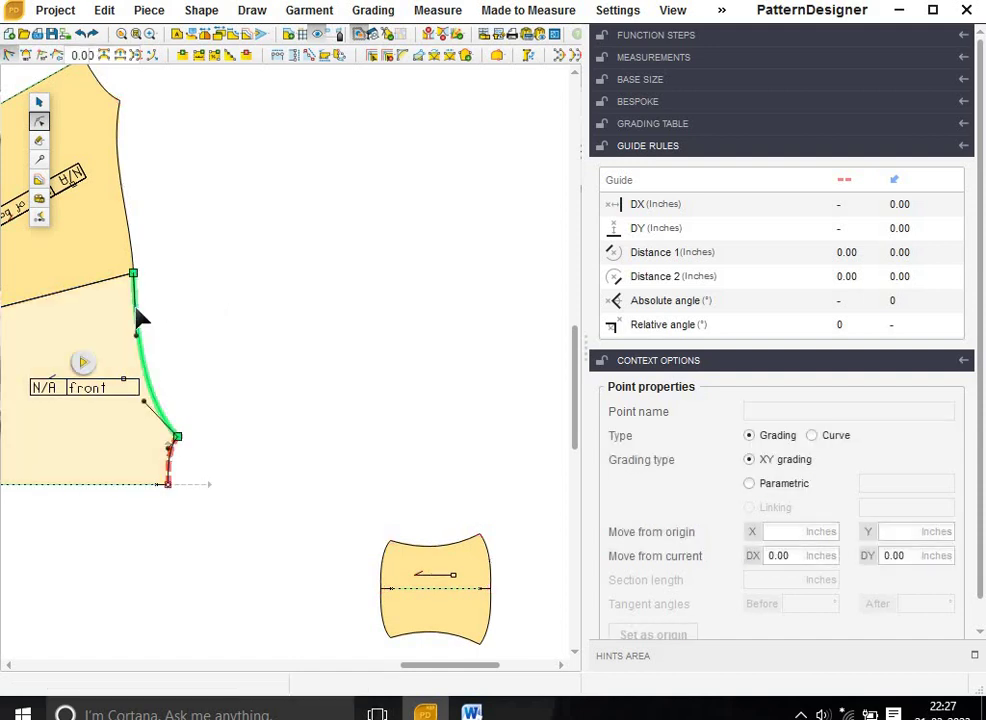
{"action": "key", "text": "ctrl+a"}
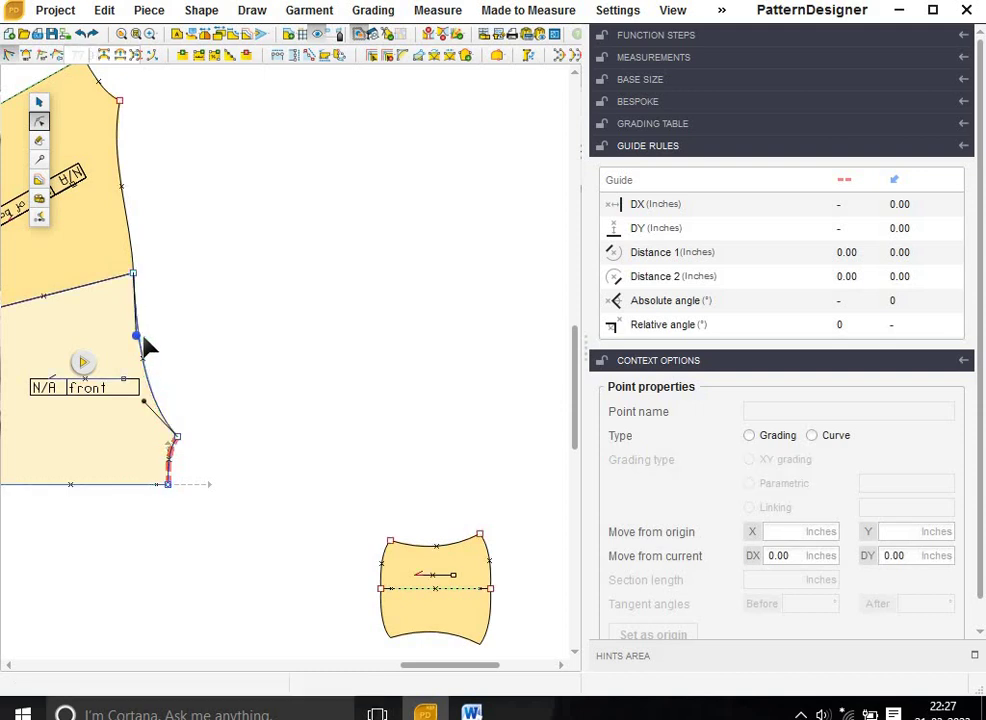
{"action": "left_click", "coordinate": [192, 334]}
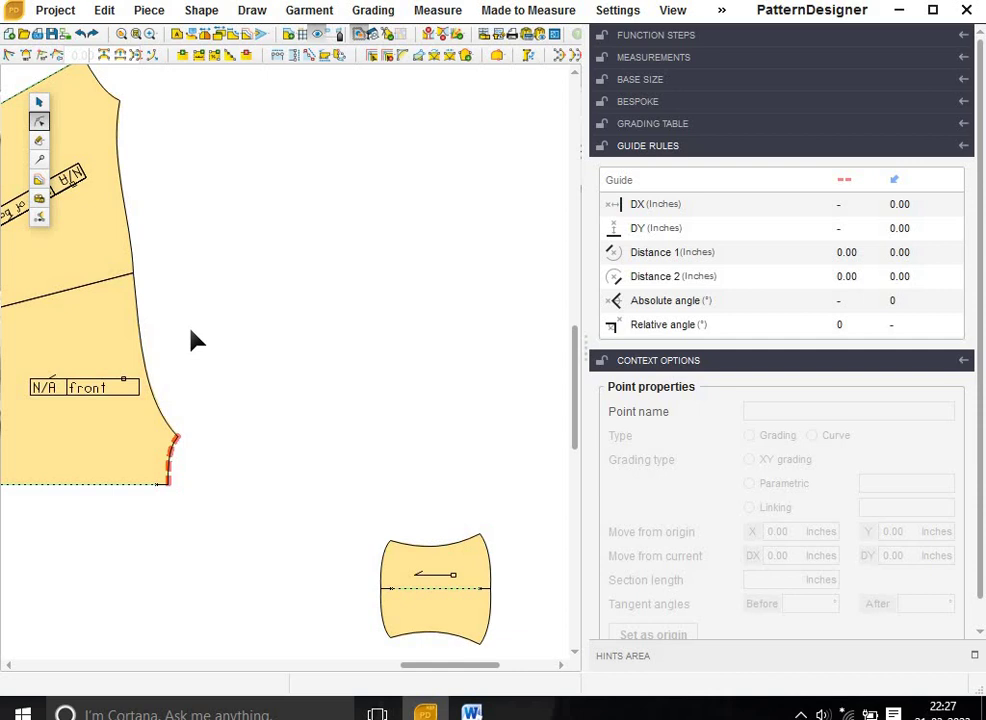
{"action": "scroll", "coordinate": [192, 341], "scroll_direction": "down", "scroll_amount": 2}
{"action": "scroll", "coordinate": [215, 325], "scroll_direction": "down", "scroll_amount": 2}
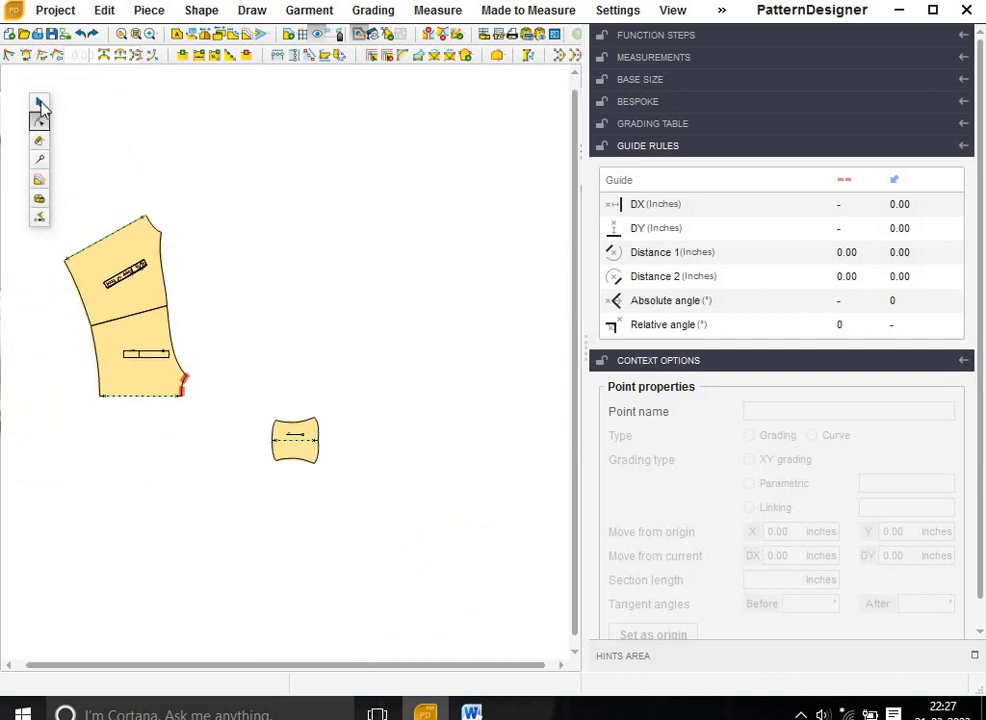
- Move the back piece off to the right and mirror it horizontally
{"action": "left_click", "coordinate": [39, 101]}
{"action": "left_click_drag", "start_coordinate": [155, 257], "coordinate": [310, 257]}
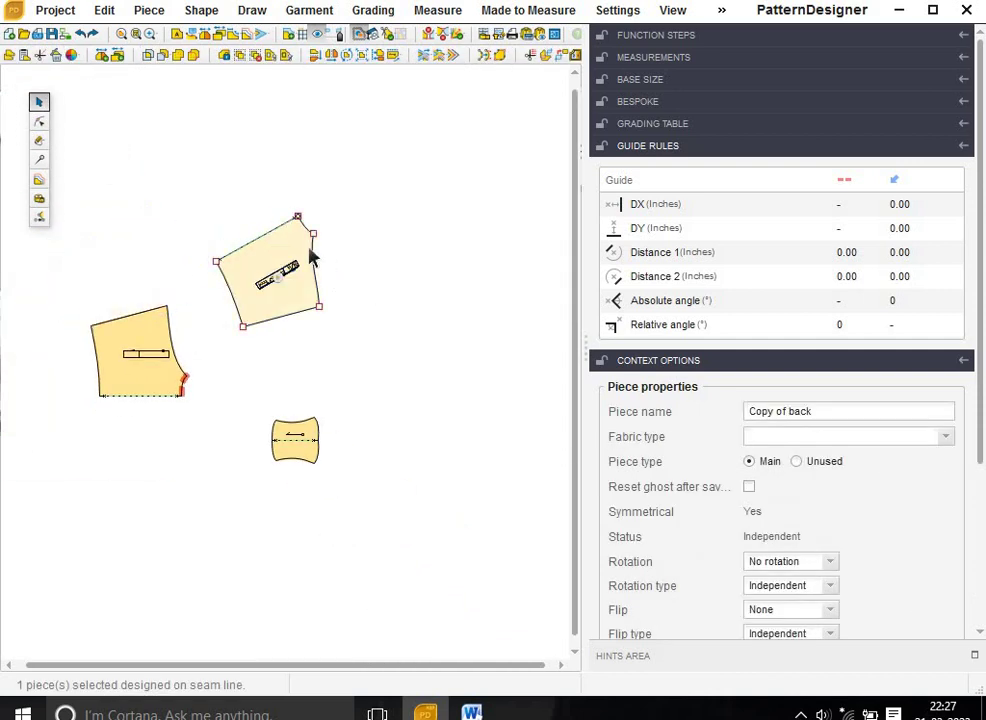
{"action": "left_click", "coordinate": [290, 314]}
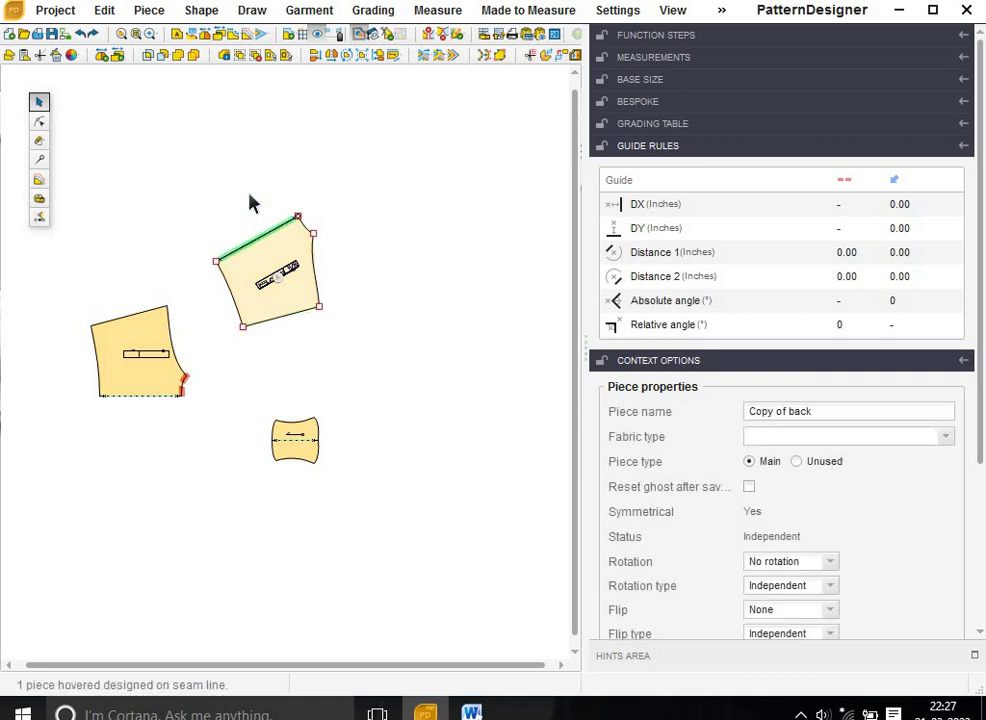
{"action": "left_click", "coordinate": [330, 57]}
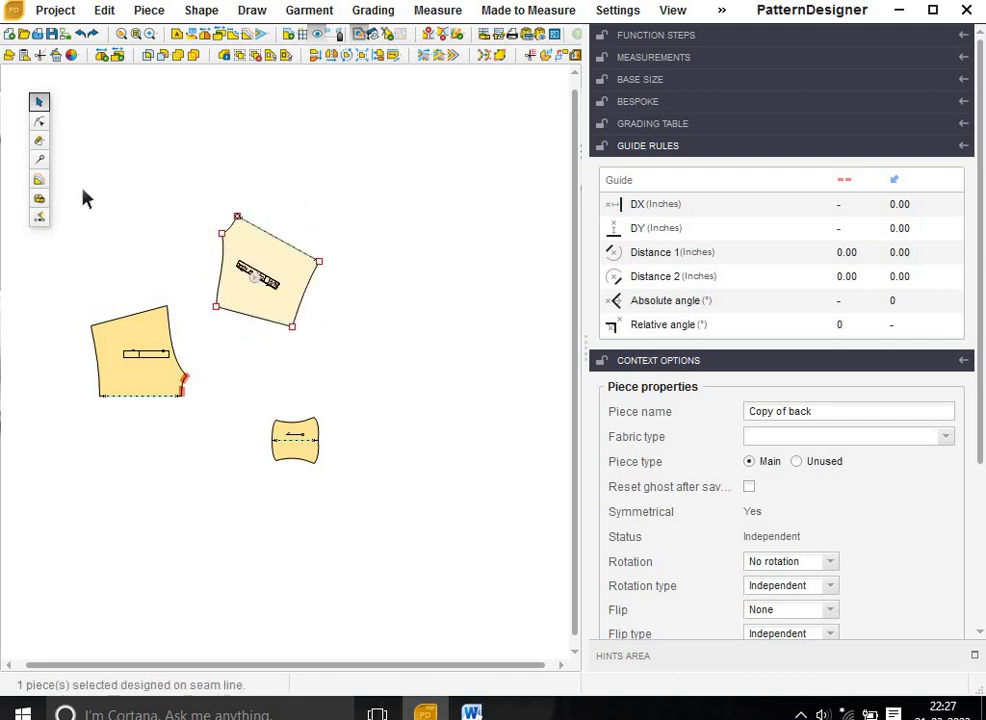
- Rotate the back piece so the edge between its fold-edge end points lies horizontal
{"action": "left_click", "coordinate": [39, 121]}
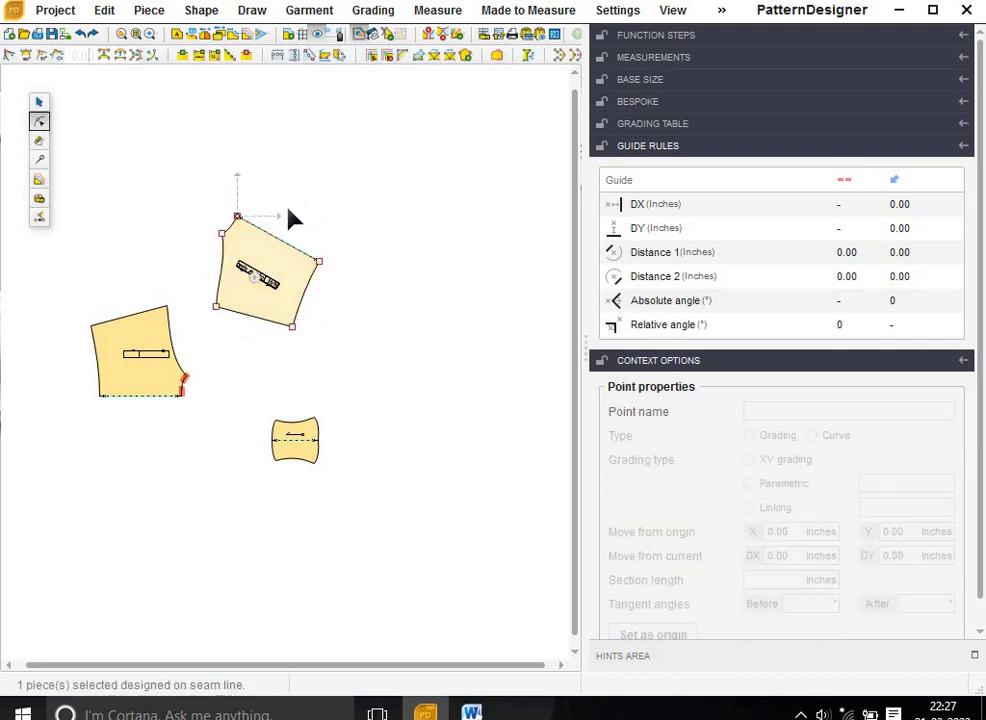
{"action": "left_click_drag", "start_coordinate": [238, 180], "coordinate": [341, 264]}
{"action": "left_click_drag", "start_coordinate": [232, 197], "coordinate": [332, 276]}
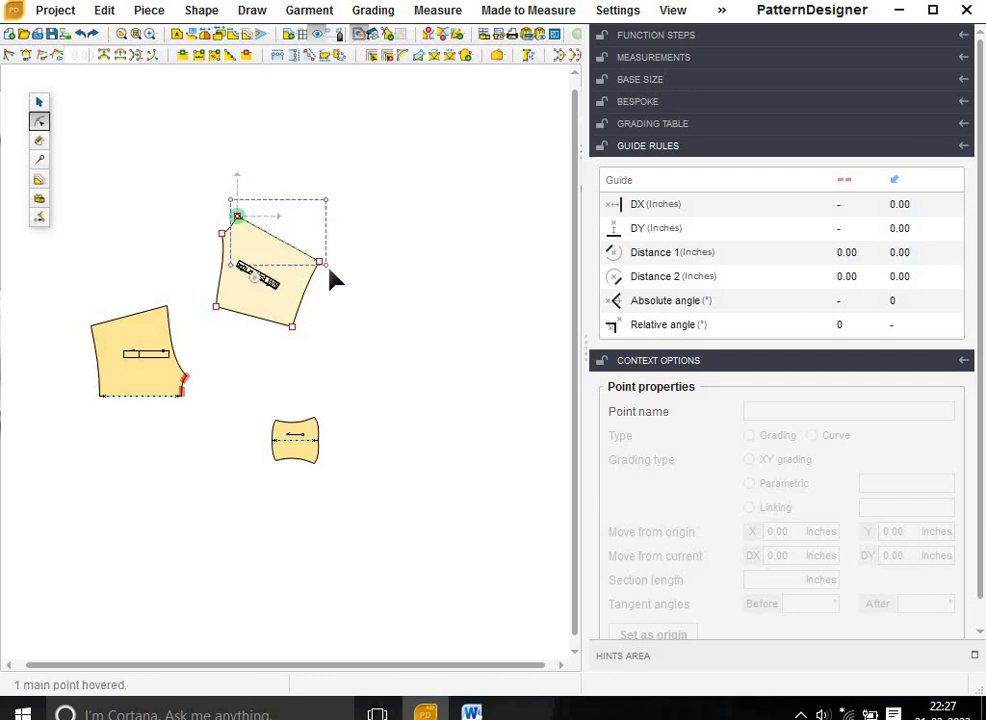
{"action": "left_click", "coordinate": [330, 56]}
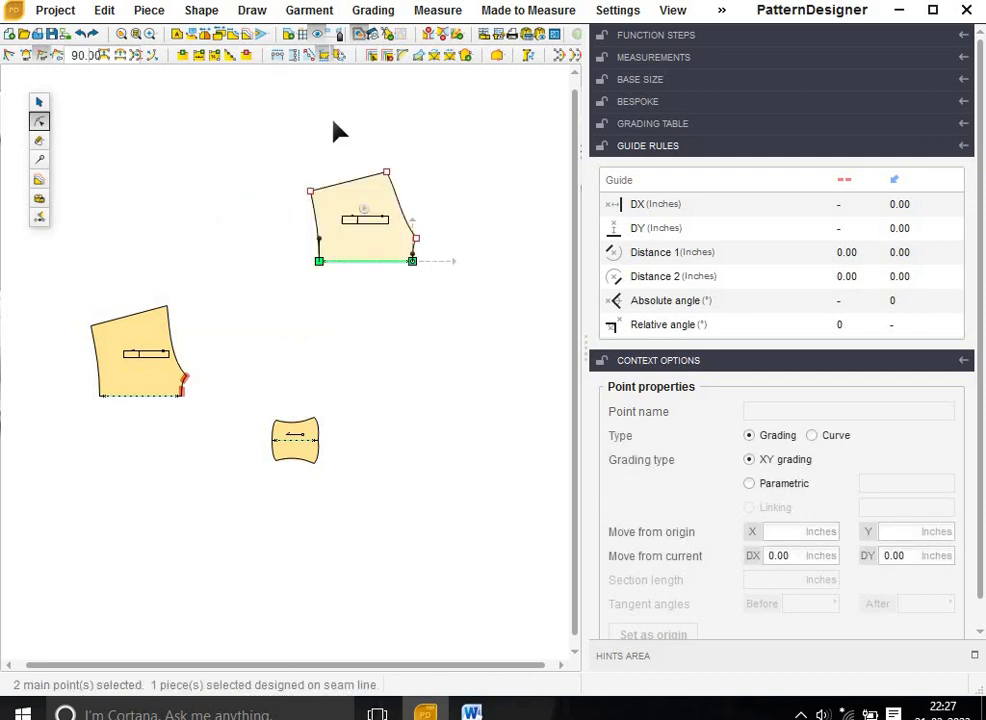
{"action": "left_click", "coordinate": [365, 355]}
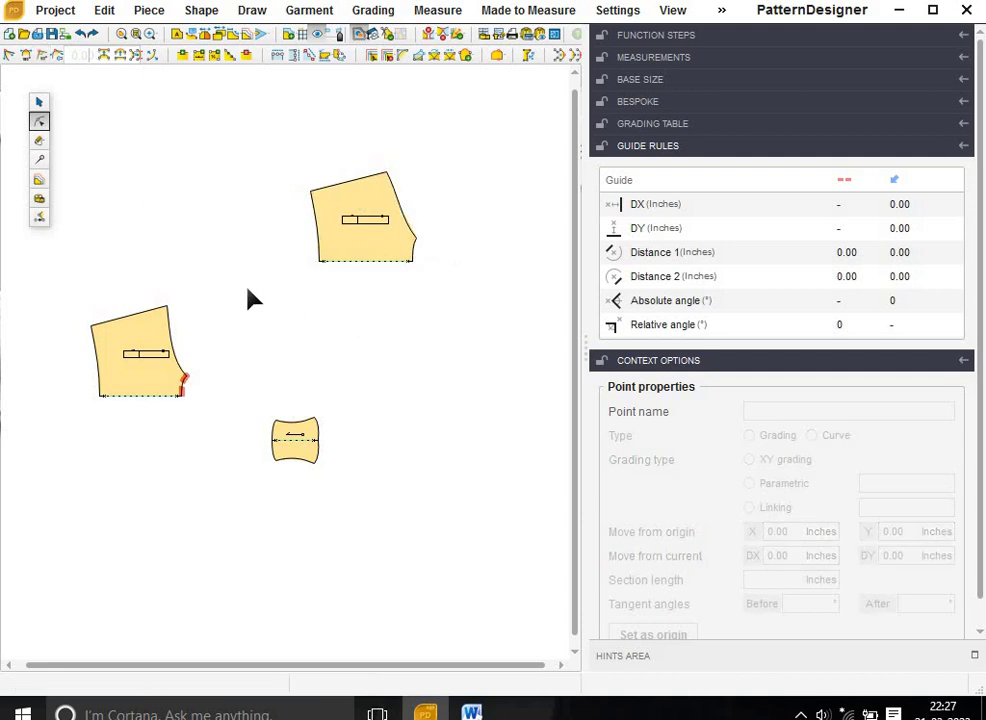
{"action": "left_click", "coordinate": [148, 385]}
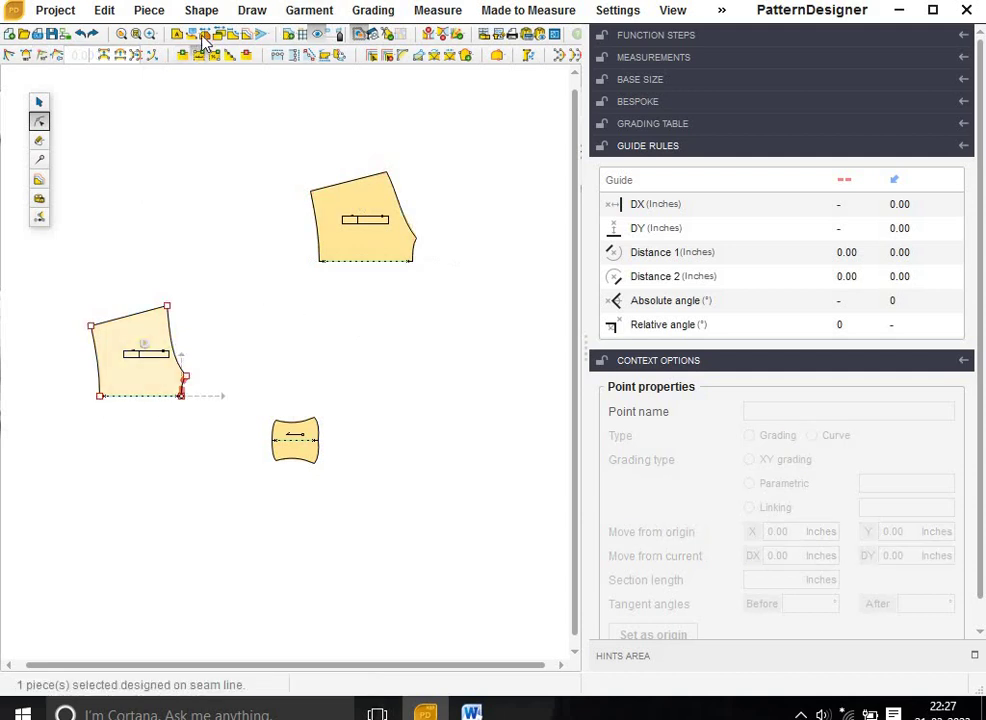
- Unfold the front and Copy of back pieces into full mirrored shapes with visible fold lines
{"action": "left_click", "coordinate": [40, 101]}
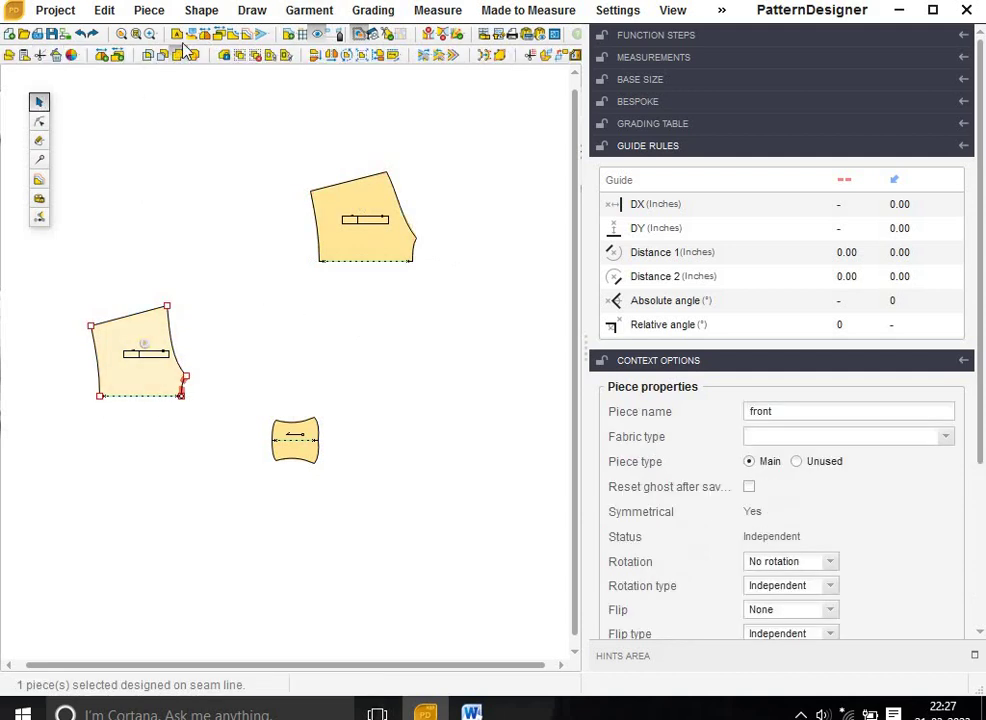
{"action": "left_click", "coordinate": [152, 32]}
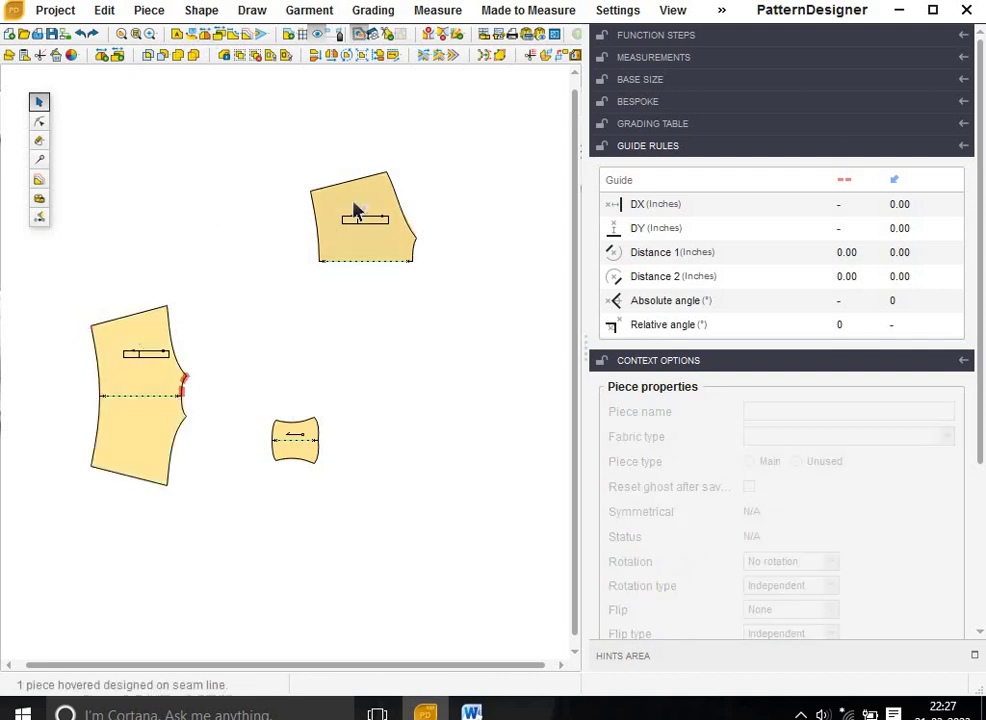
{"action": "left_click", "coordinate": [357, 210]}
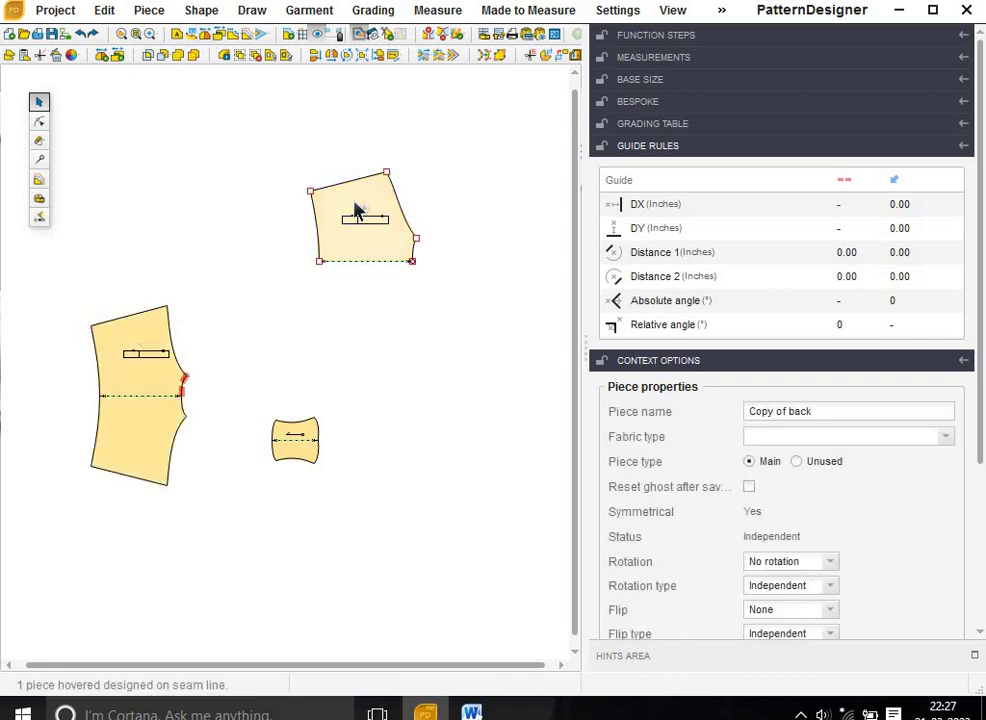
{"action": "left_click", "coordinate": [210, 38]}
{"action": "left_click", "coordinate": [470, 341]}
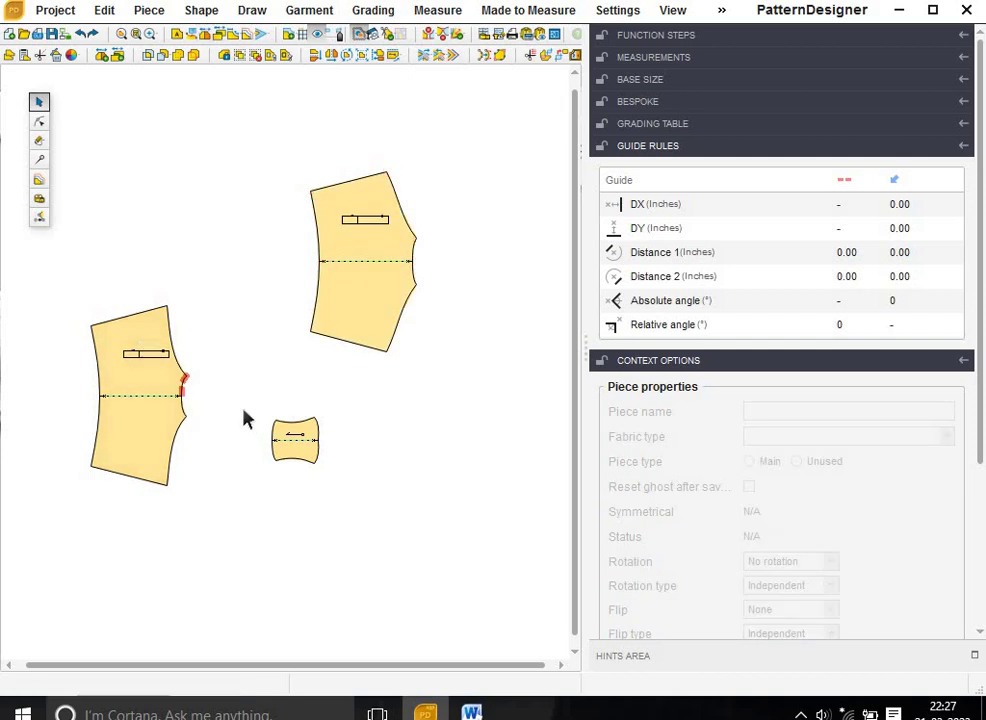
{"action": "scroll", "coordinate": [245, 415], "scroll_direction": "up", "scroll_amount": 2}
{"action": "scroll", "coordinate": [191, 374], "scroll_direction": "up", "scroll_amount": 2}
{"action": "scroll", "coordinate": [191, 374], "scroll_direction": "down", "scroll_amount": 2}
- Zoom in and inspect seam point 6 and other armhole points on the front piece
{"action": "scroll", "coordinate": [120, 300], "scroll_direction": "down", "scroll_amount": 2}
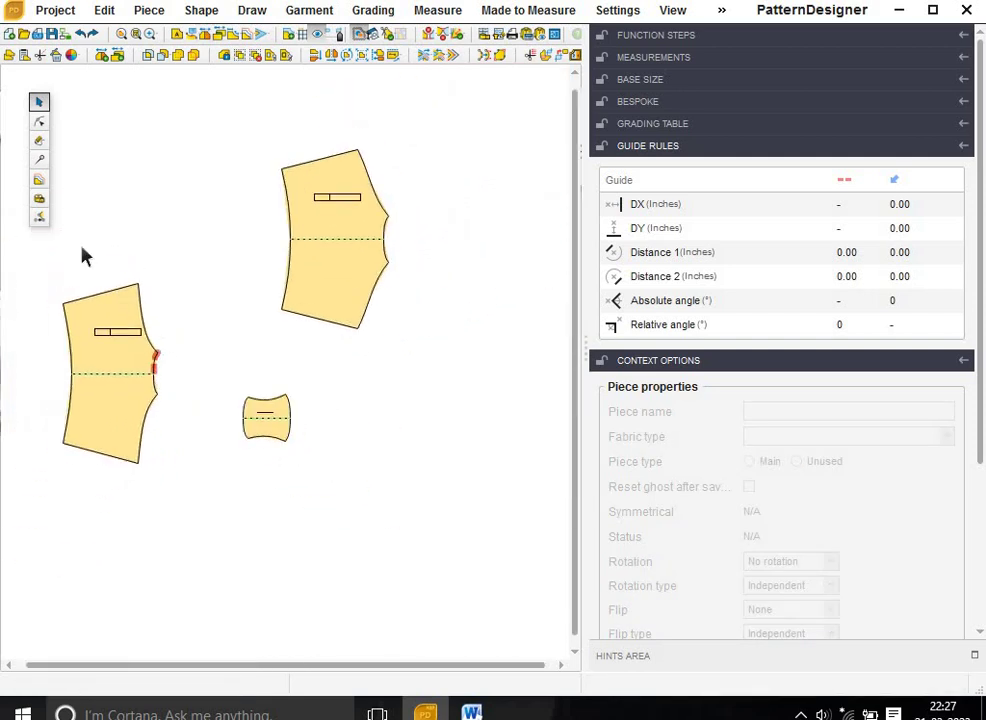
{"action": "left_click", "coordinate": [39, 121]}
{"action": "scroll", "coordinate": [154, 341], "scroll_direction": "up", "scroll_amount": 2}
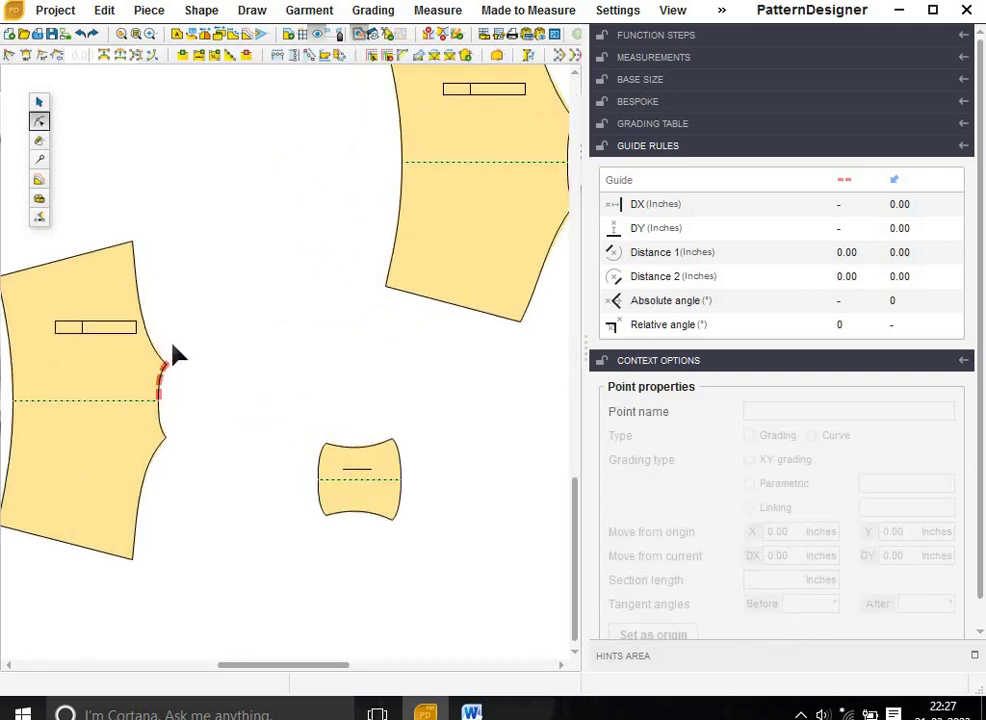
{"action": "scroll", "coordinate": [173, 352], "scroll_direction": "up", "scroll_amount": 2}
{"action": "left_click", "coordinate": [165, 378]}
{"action": "left_click", "coordinate": [170, 378]}
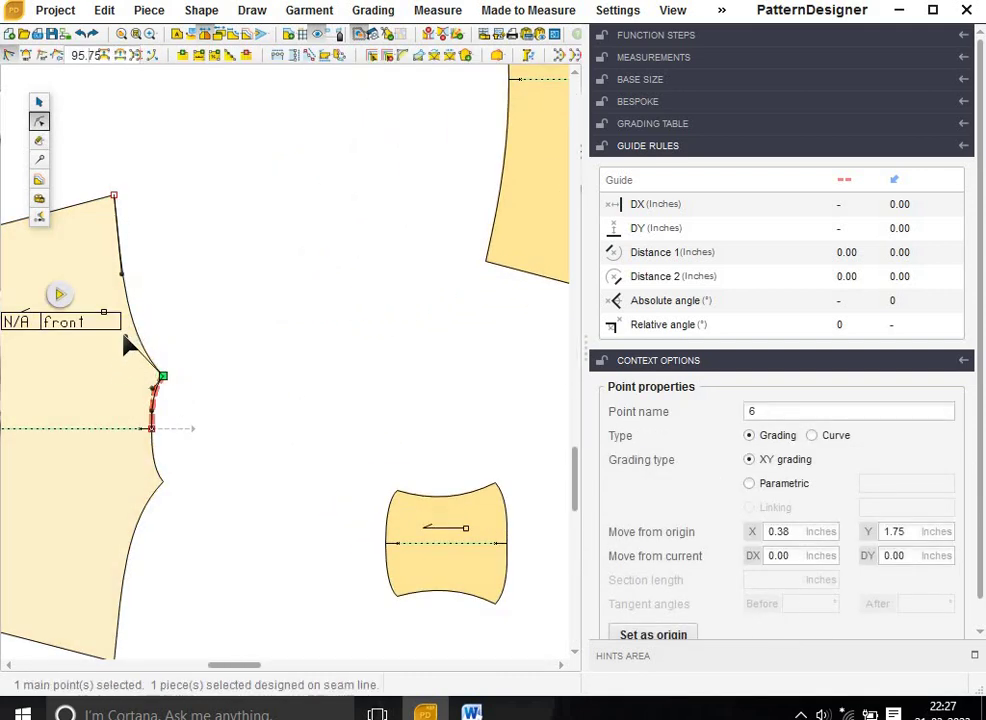
{"action": "left_click", "coordinate": [128, 339]}
{"action": "left_click", "coordinate": [161, 376]}
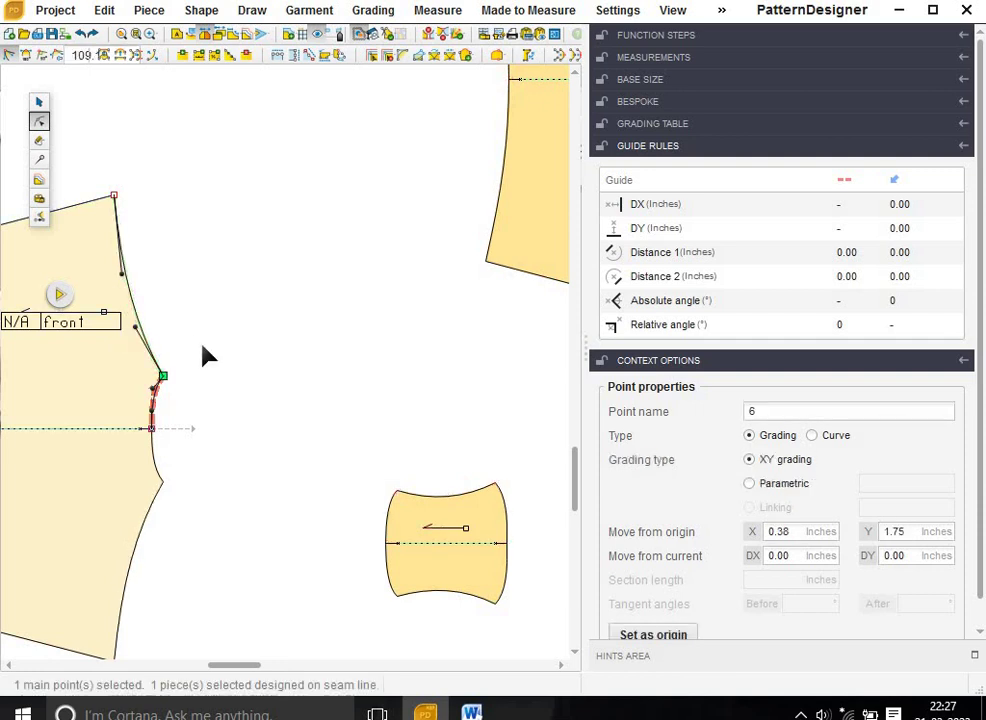
{"action": "left_click", "coordinate": [205, 354]}
{"action": "scroll", "coordinate": [208, 367], "scroll_direction": "down", "scroll_amount": 3}
{"action": "scroll", "coordinate": [208, 367], "scroll_direction": "down", "scroll_amount": 1}
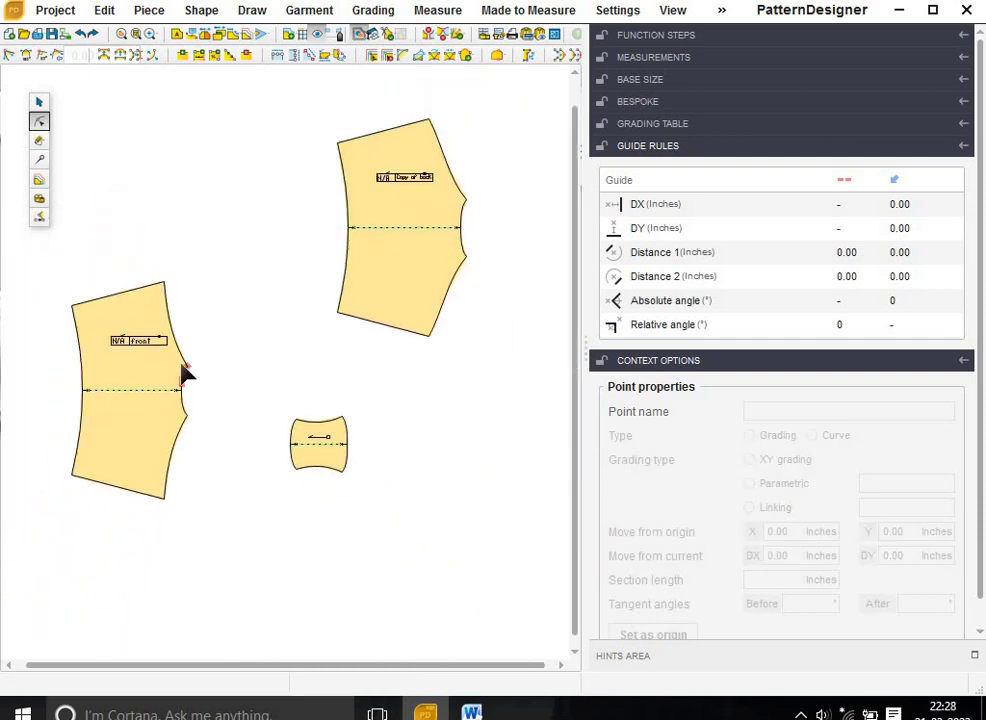
{"action": "scroll", "coordinate": [189, 374], "scroll_direction": "down", "scroll_amount": 1}
{"action": "scroll", "coordinate": [207, 378], "scroll_direction": "down", "scroll_amount": 1}
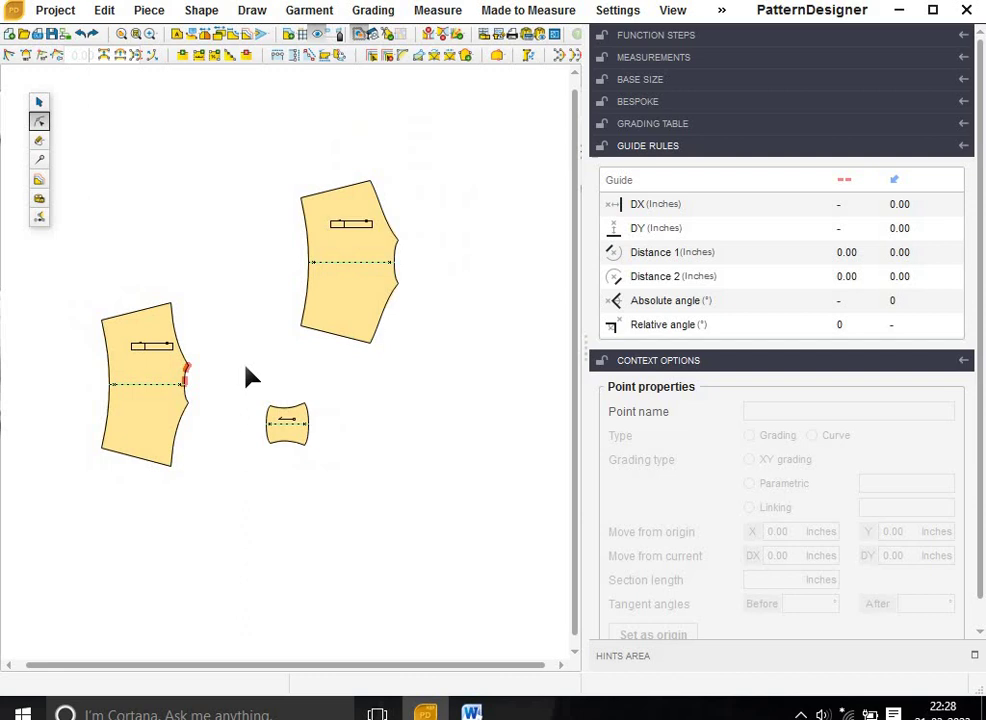
- Move the front piece up and right so it sits level beside the back piece
{"action": "left_click", "coordinate": [160, 385]}
{"action": "left_click", "coordinate": [350, 306]}
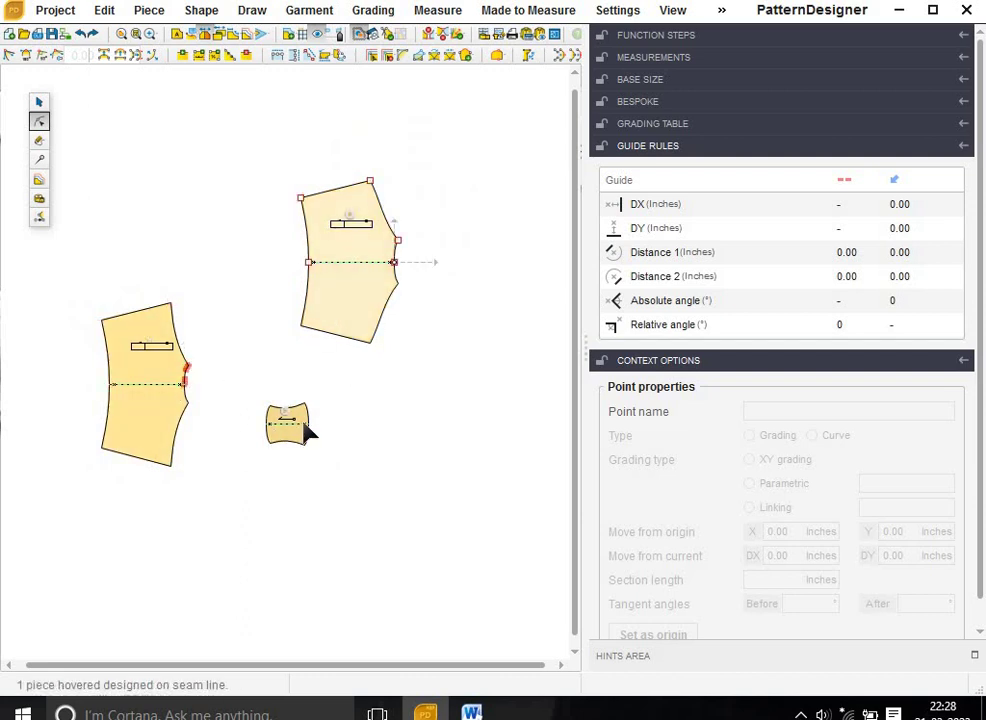
{"action": "left_click", "coordinate": [280, 420]}
{"action": "left_click", "coordinate": [221, 428]}
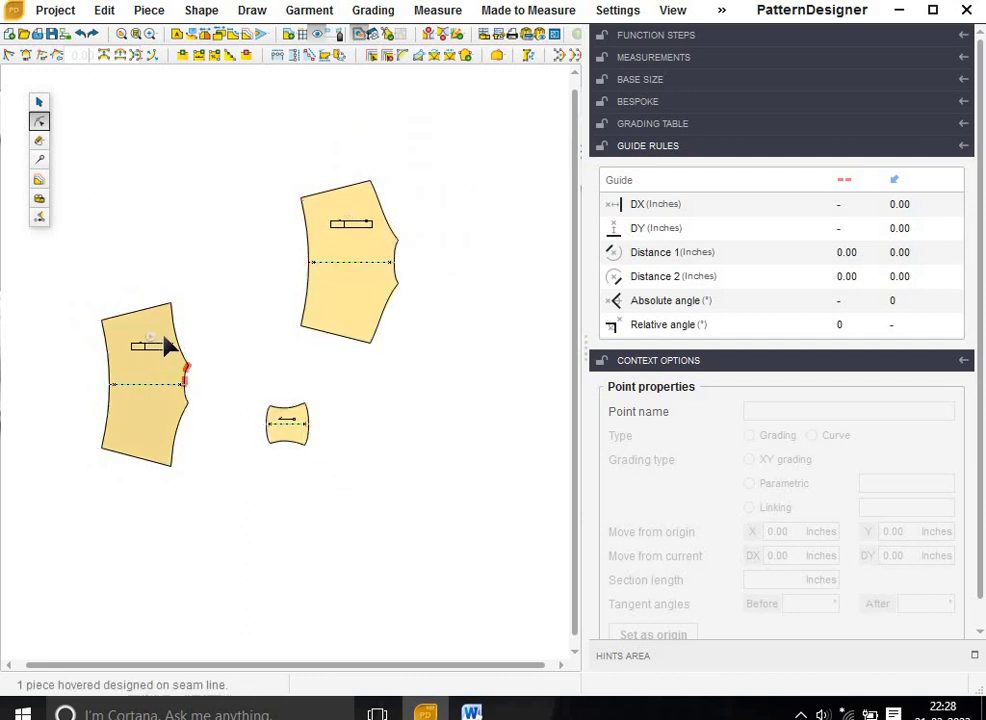
{"action": "left_click_drag", "start_coordinate": [163, 360], "coordinate": [118, 150]}
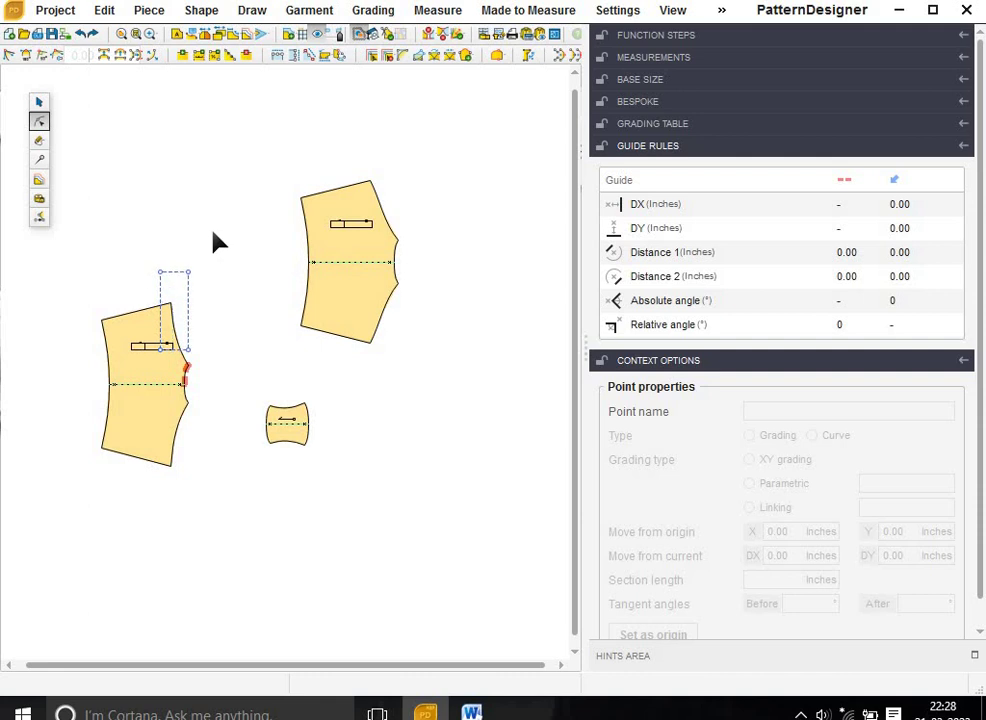
{"action": "left_click", "coordinate": [39, 101]}
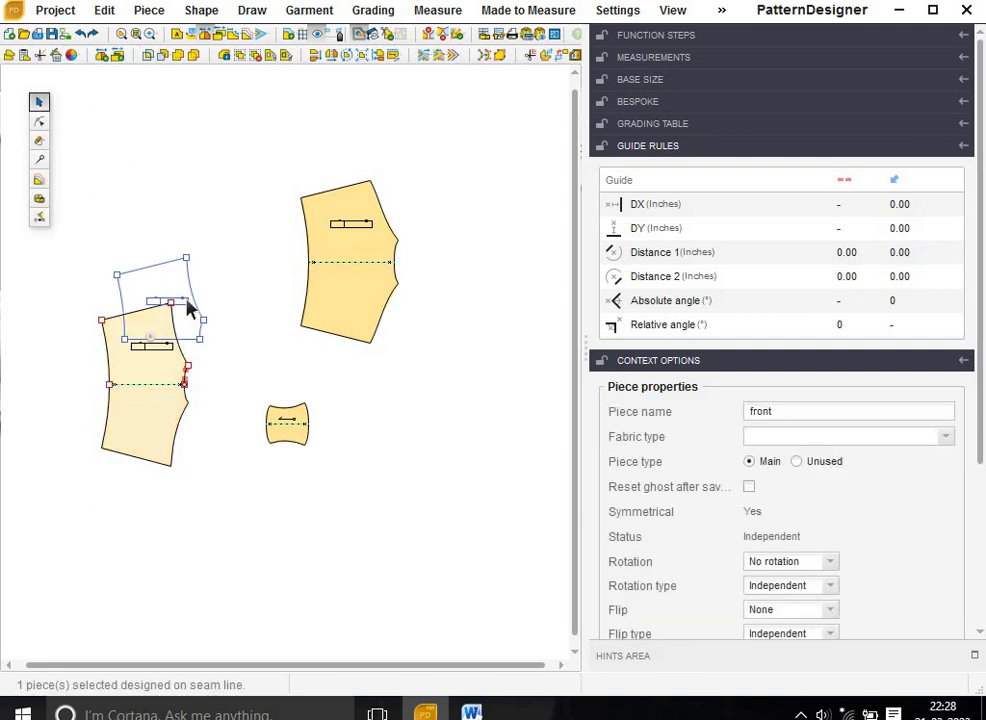
{"action": "left_click_drag", "start_coordinate": [158, 387], "coordinate": [188, 297]}
{"action": "left_click", "coordinate": [322, 232]}
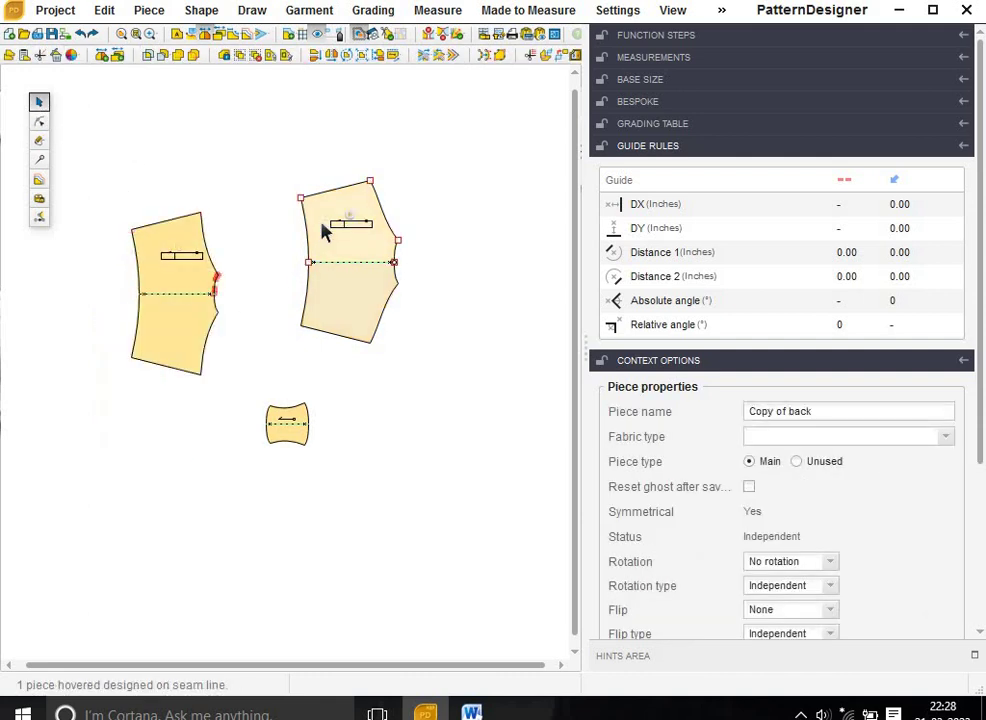
{"action": "left_click", "coordinate": [440, 370]}
- Zoom in to check the front piece's labels, then zoom back out
{"action": "scroll", "coordinate": [300, 233], "scroll_direction": "up", "scroll_amount": 1}
{"action": "scroll", "coordinate": [300, 233], "scroll_direction": "up", "scroll_amount": 1}
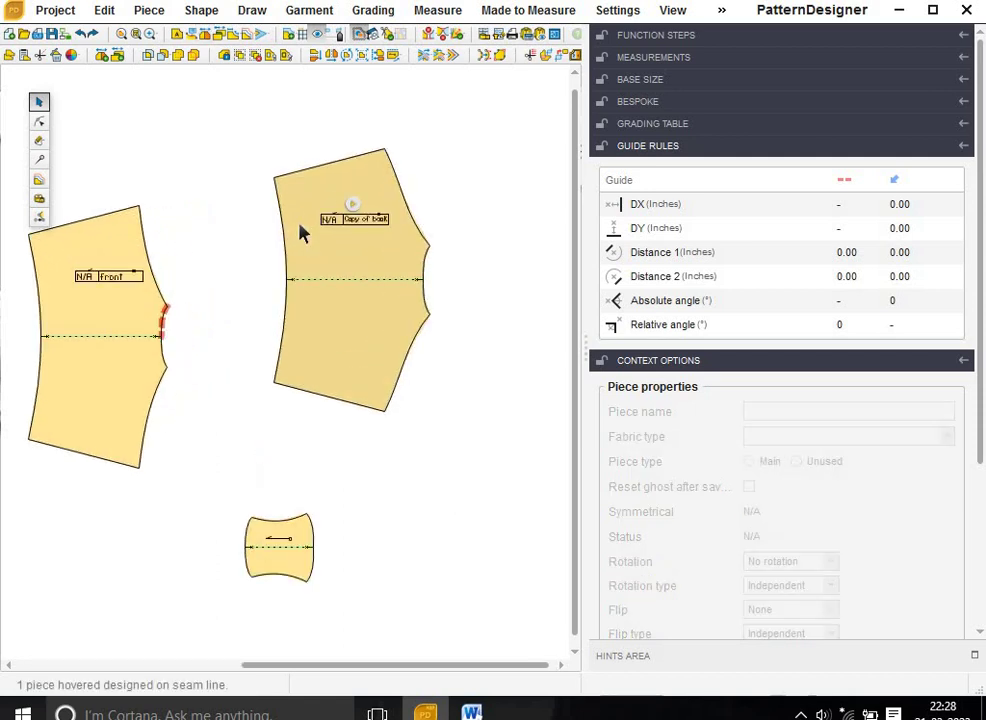
{"action": "scroll", "coordinate": [192, 307], "scroll_direction": "up", "scroll_amount": 1}
{"action": "scroll", "coordinate": [167, 315], "scroll_direction": "up", "scroll_amount": 1}
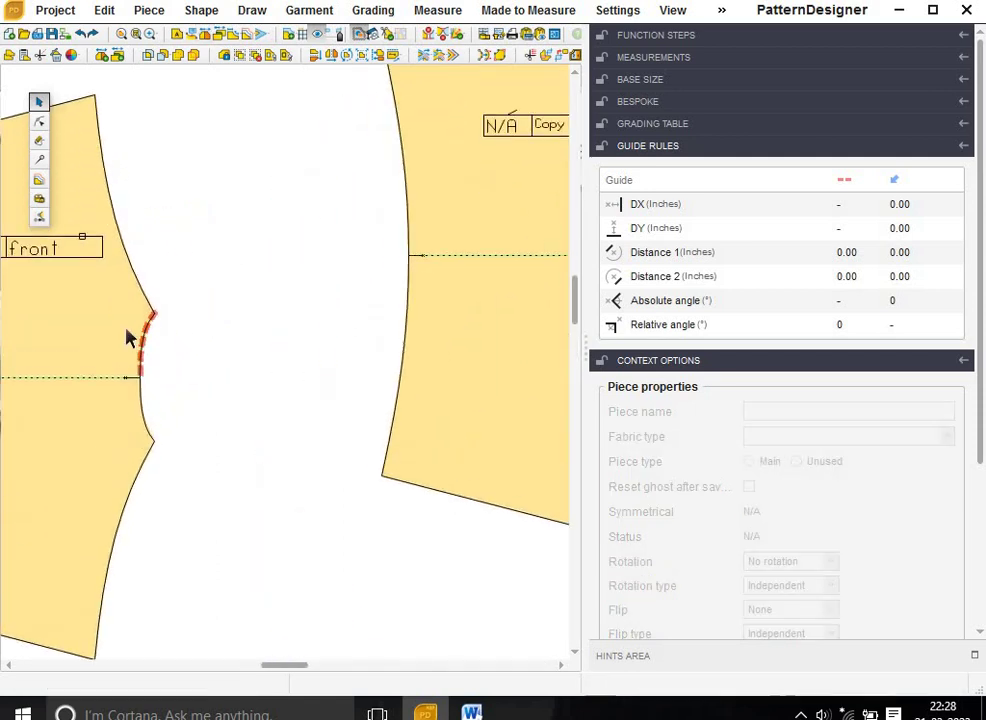
{"action": "left_click", "coordinate": [133, 335]}
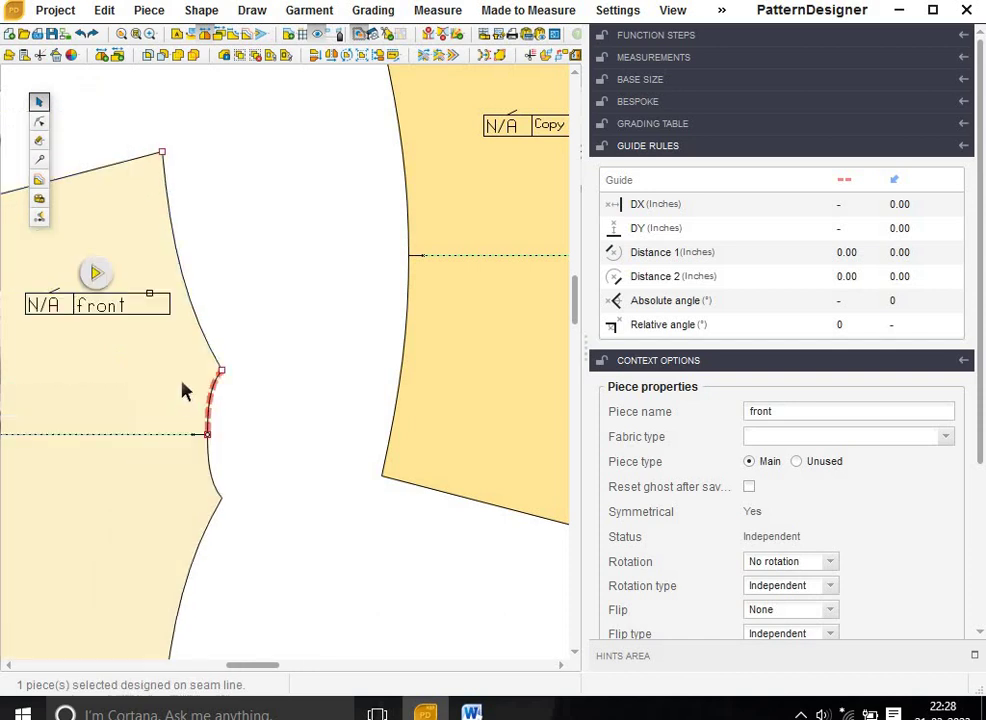
{"action": "left_click", "coordinate": [247, 242]}
{"action": "scroll", "coordinate": [244, 235], "scroll_direction": "down", "scroll_amount": 5}
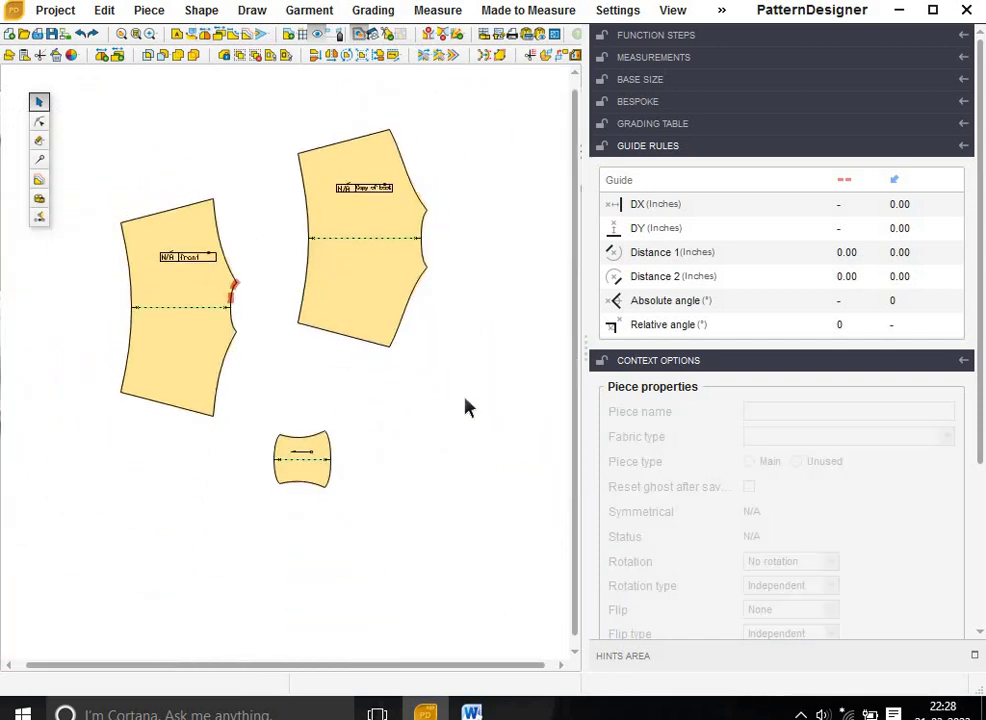
{"action": "scroll", "coordinate": [437, 350], "scroll_direction": "down", "scroll_amount": 1}
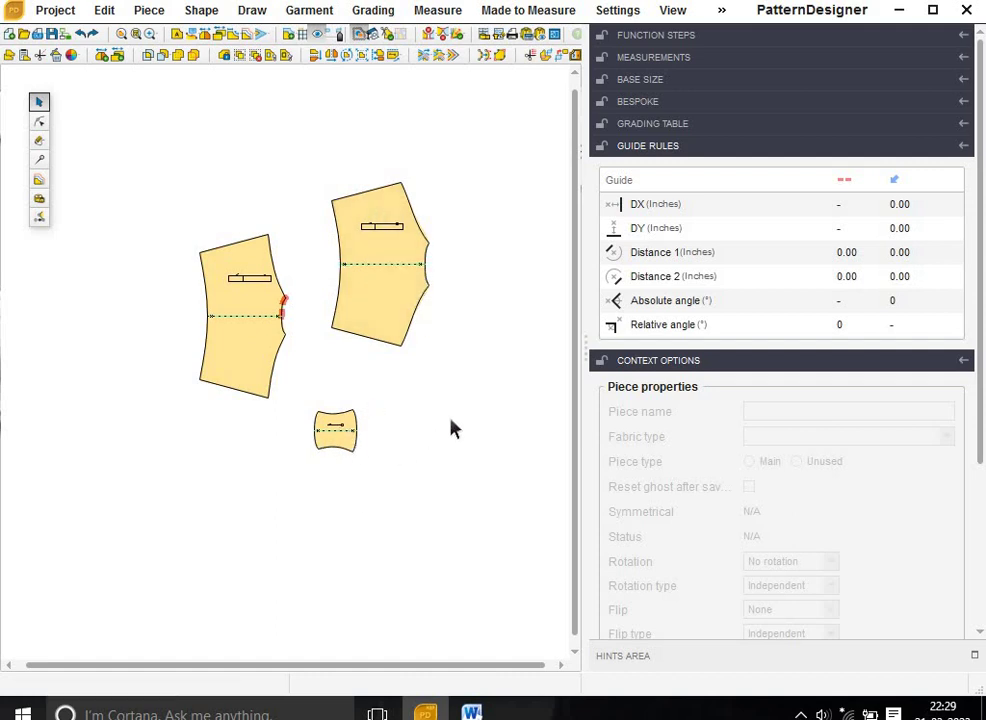
- Select the notch on the front piece's side edge and dismiss the Photos 'nothing new to import' message
{"action": "left_click", "coordinate": [307, 342]}
{"action": "scroll", "coordinate": [395, 212], "scroll_direction": "up", "scroll_amount": 1}
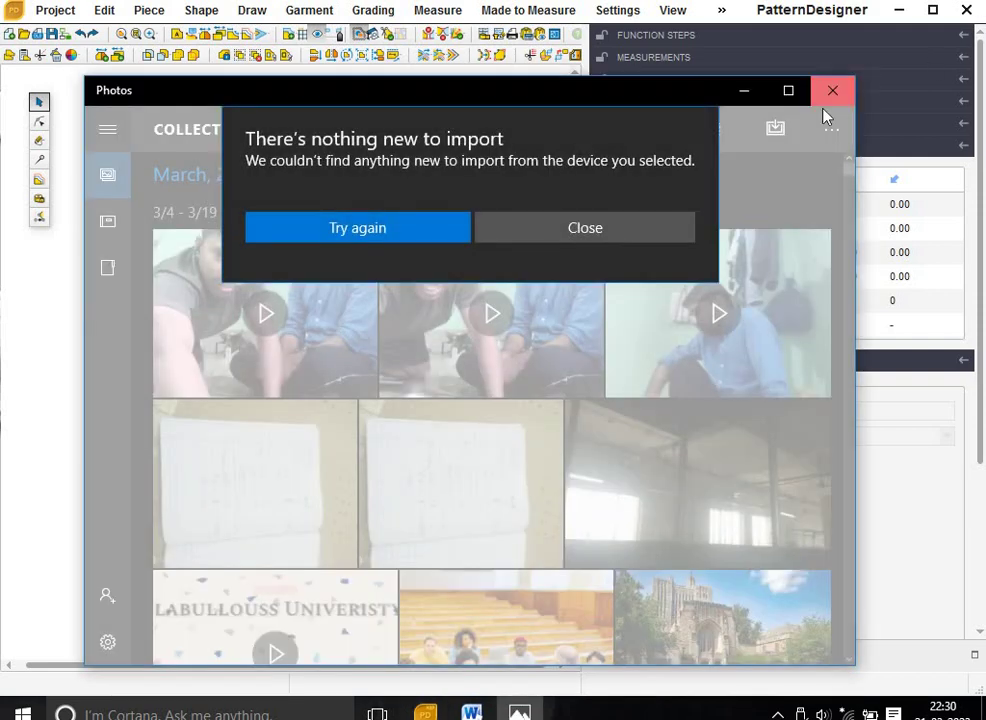
{"action": "left_click", "coordinate": [831, 92]}
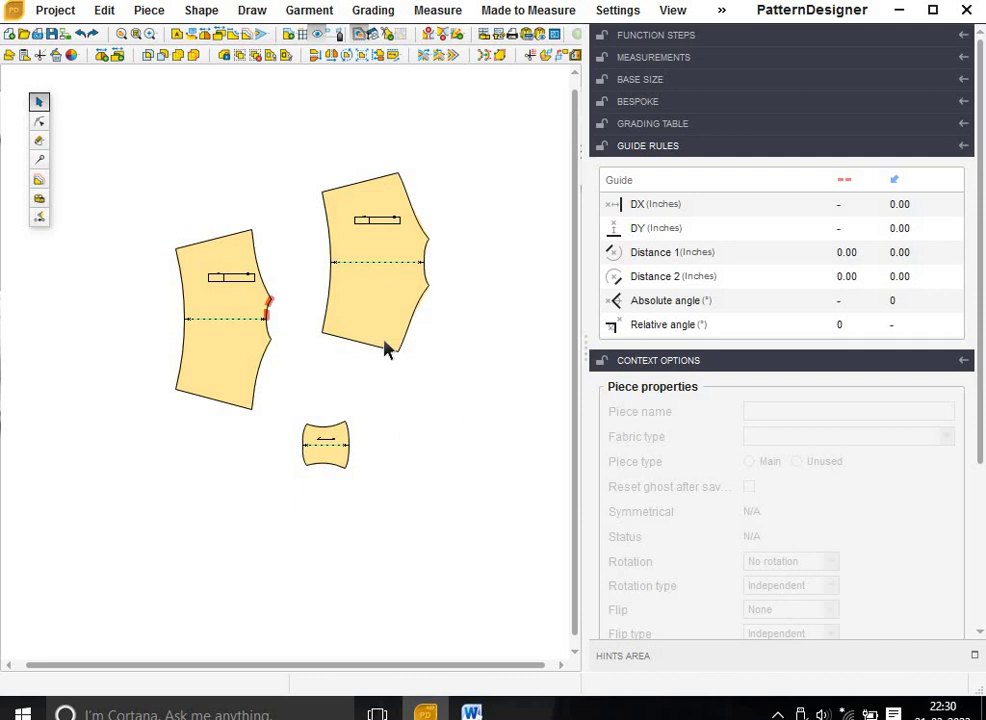
- Switch to grading mode and generate a new size set with grades S, M, LXL and 2XL
{"action": "left_click", "coordinate": [40, 182]}
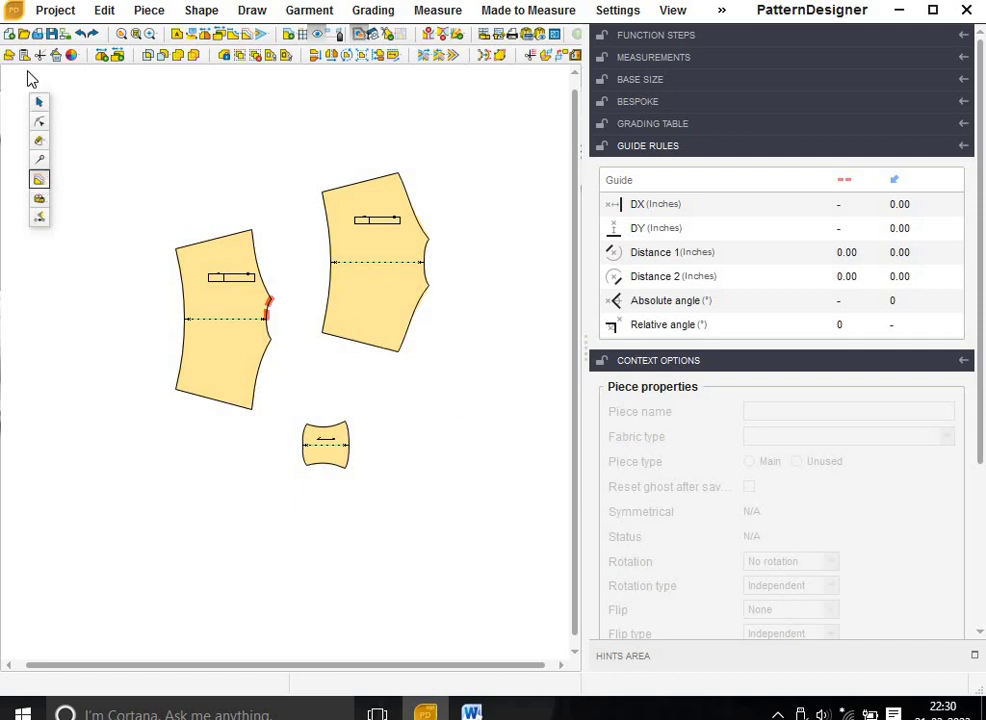
{"action": "left_click", "coordinate": [28, 55]}
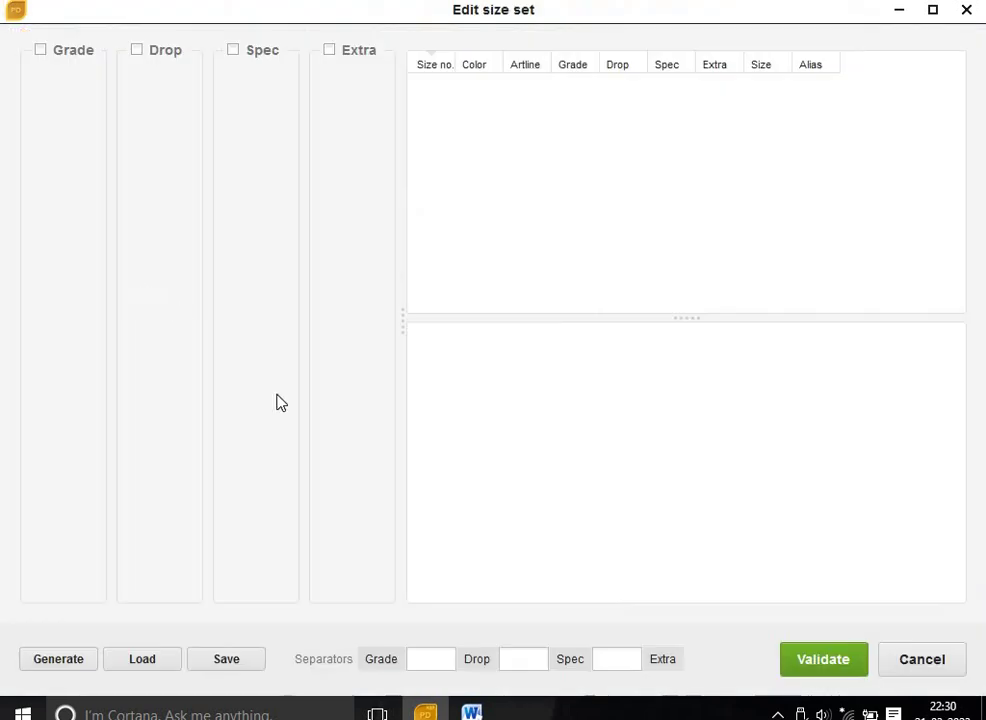
{"action": "left_click", "coordinate": [75, 660]}
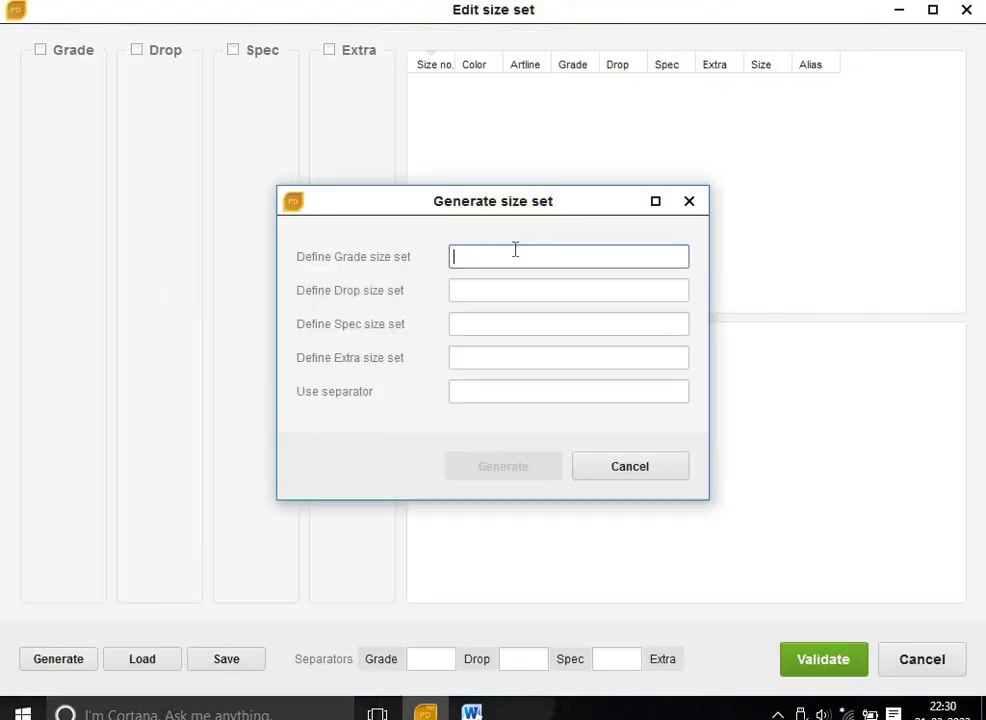
{"action": "type", "text": "m "}
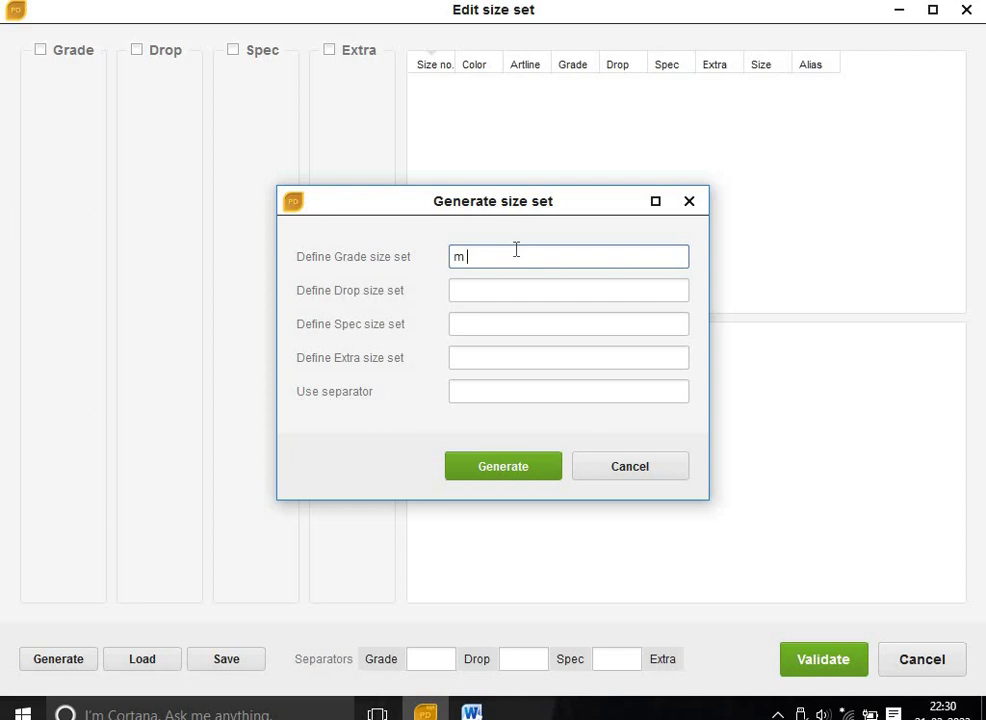
{"action": "type", "text": "L"}
{"action": "key", "text": "BackSpace"}
{"action": "key", "text": "BackSpace"}
{"action": "key", "text": "BackSpace"}
{"action": "type", "text": "M"}
{"action": "type", "text": " L"}
{"action": "type", "text": "XL "}
{"action": "type", "text": "2XL"}
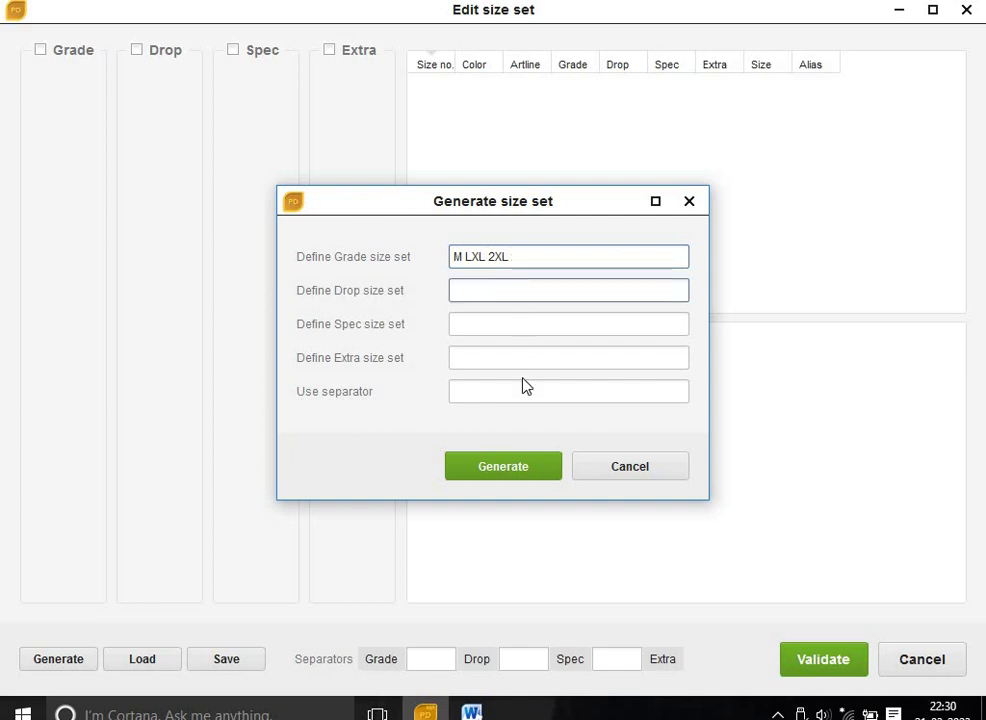
{"action": "left_click", "coordinate": [453, 257]}
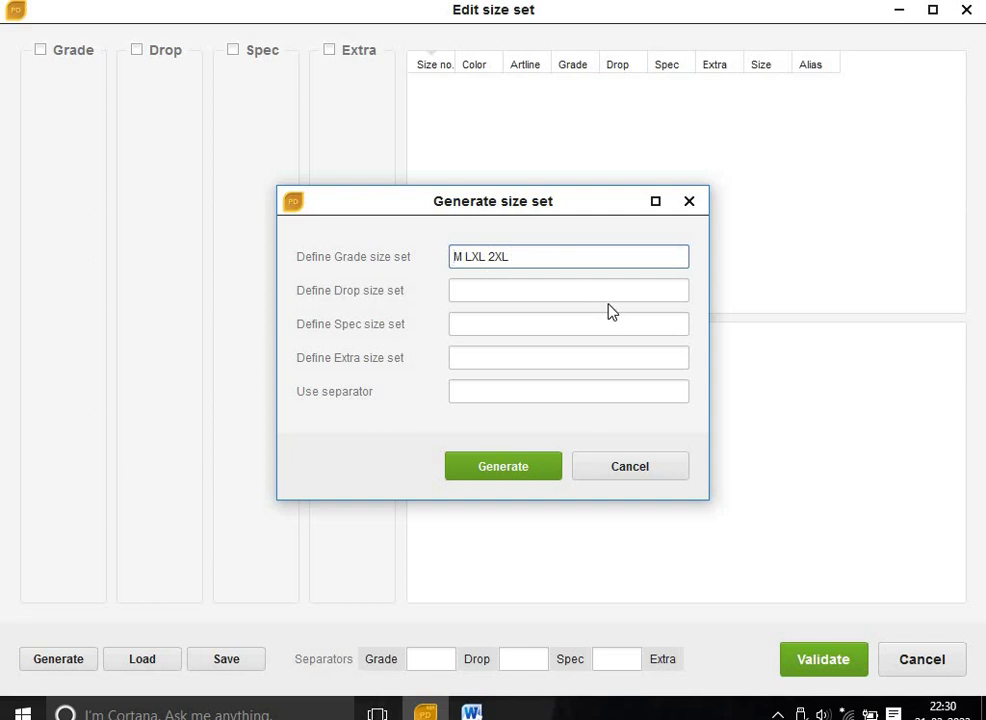
{"action": "type", "text": "S"}
{"action": "left_click", "coordinate": [557, 464]}
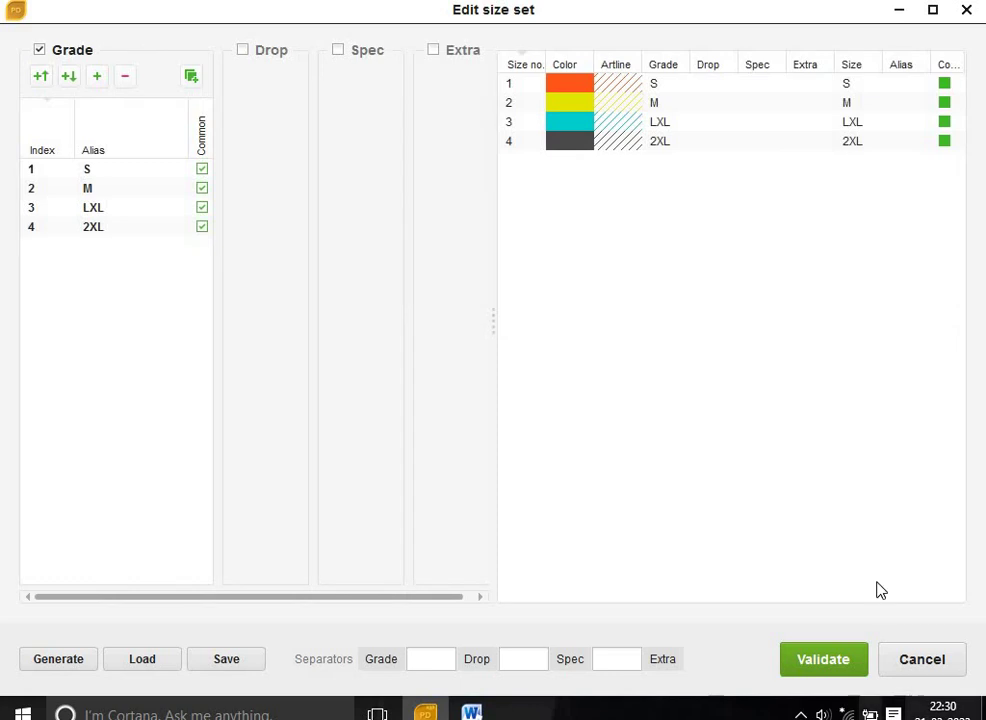
- Validate the S, M, LXL, 2XL size set and pick M as the base size
{"action": "left_click", "coordinate": [840, 664]}
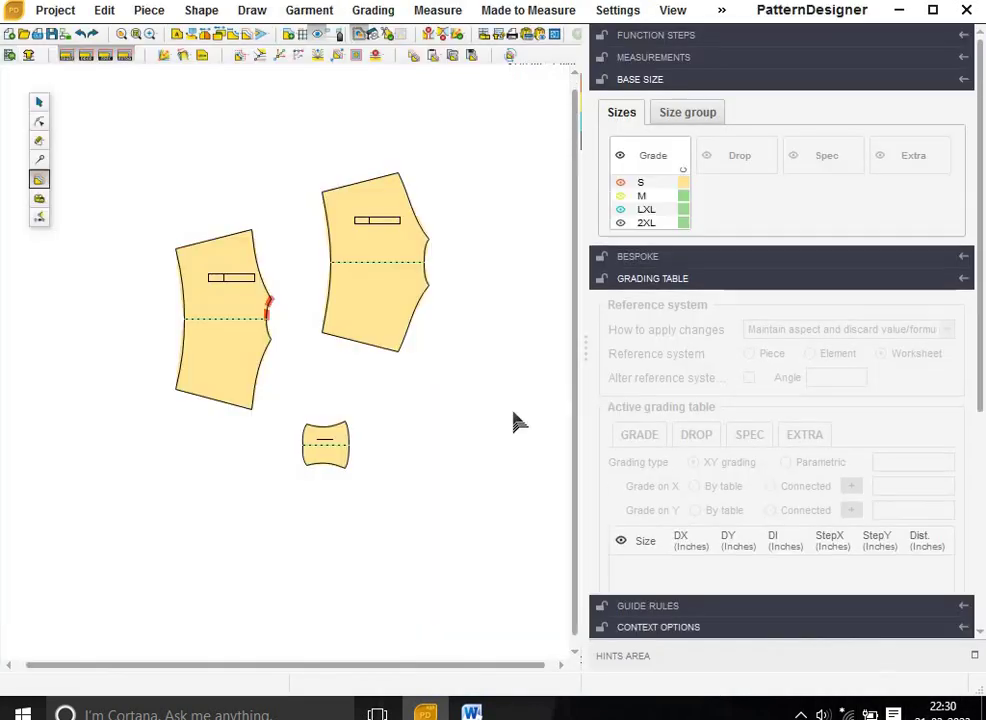
{"action": "left_click", "coordinate": [688, 197]}
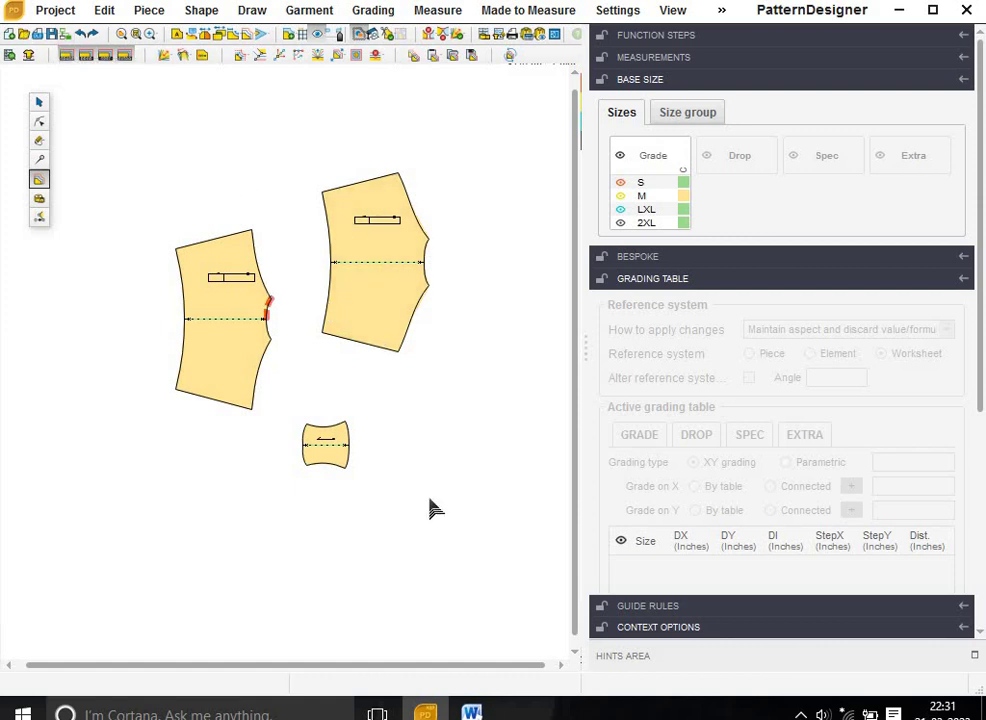
- Review the Word measurements notes, then close the document without saving
{"action": "left_click", "coordinate": [470, 710]}
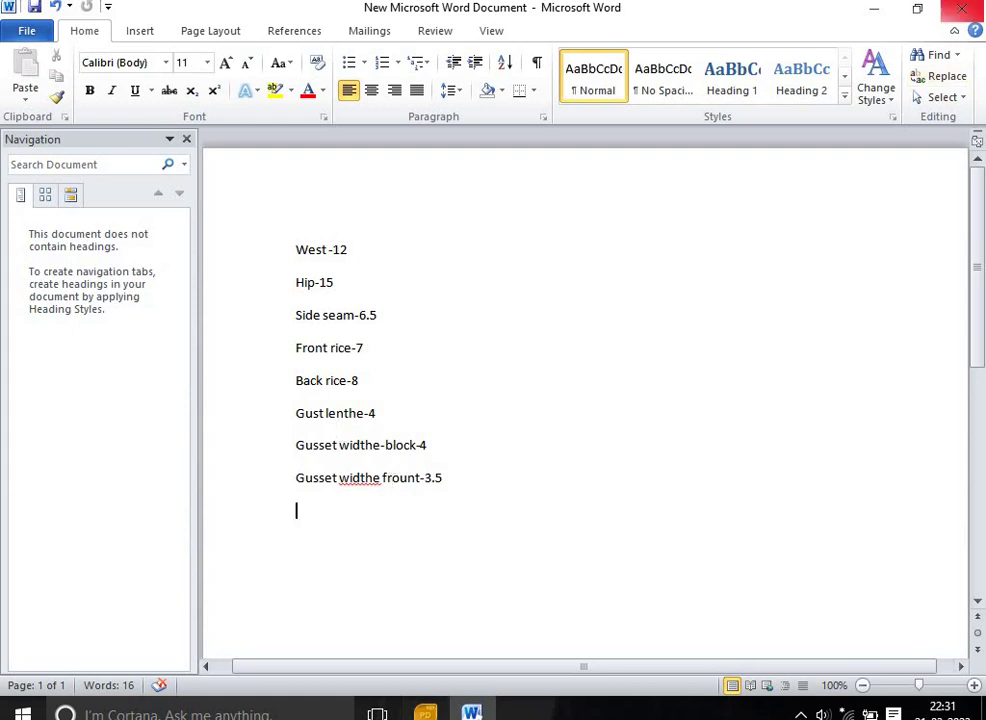
{"action": "left_click", "coordinate": [965, 14]}
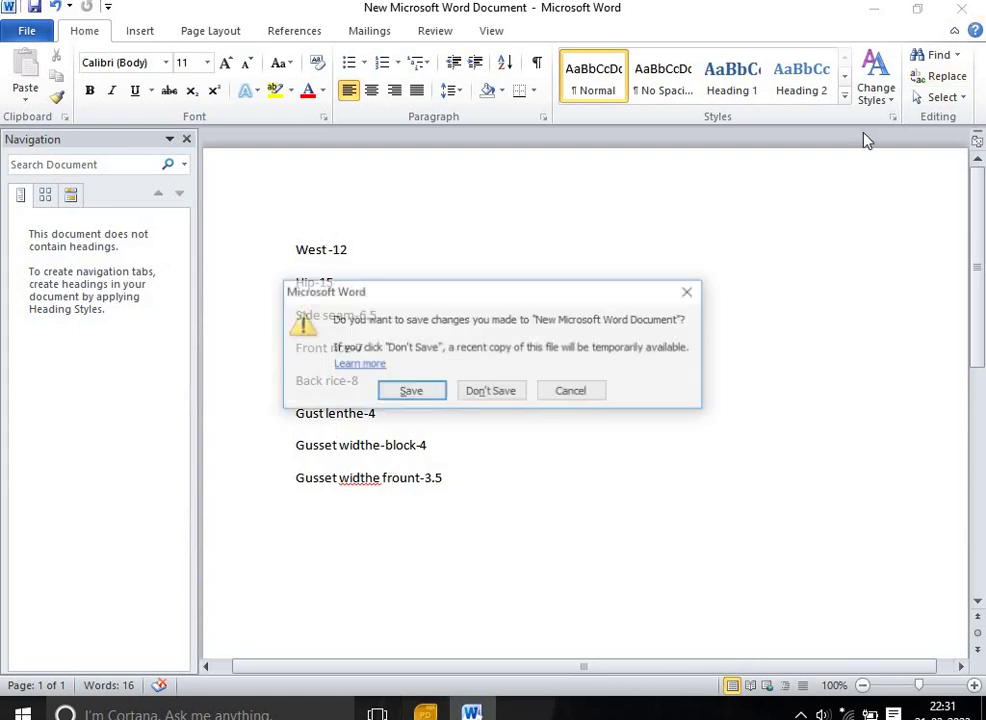
{"action": "left_click", "coordinate": [500, 391]}
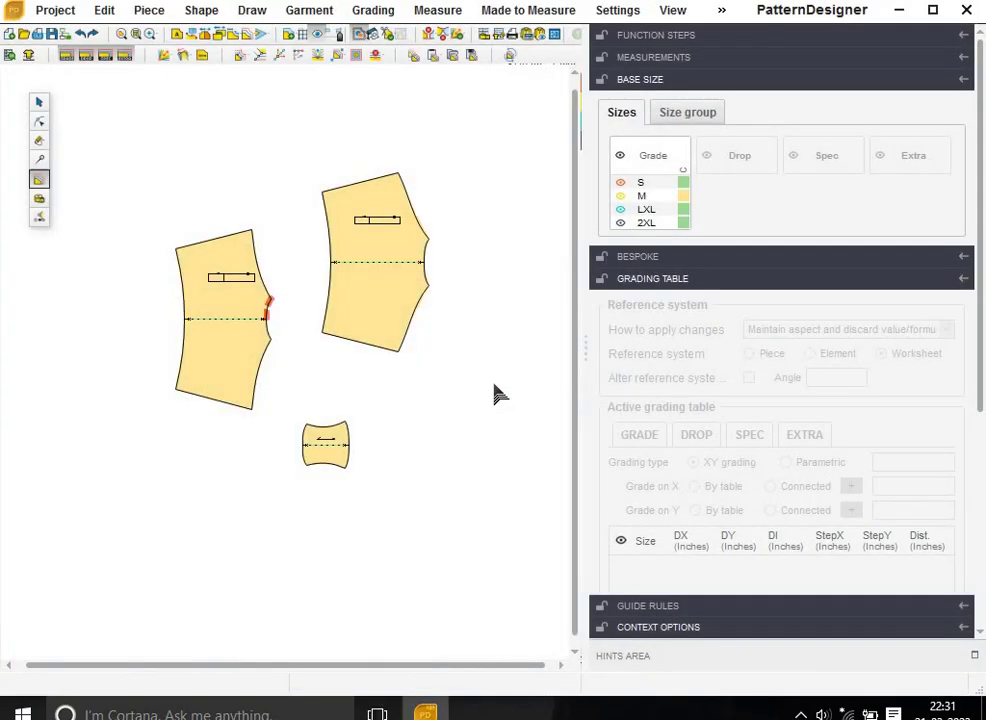